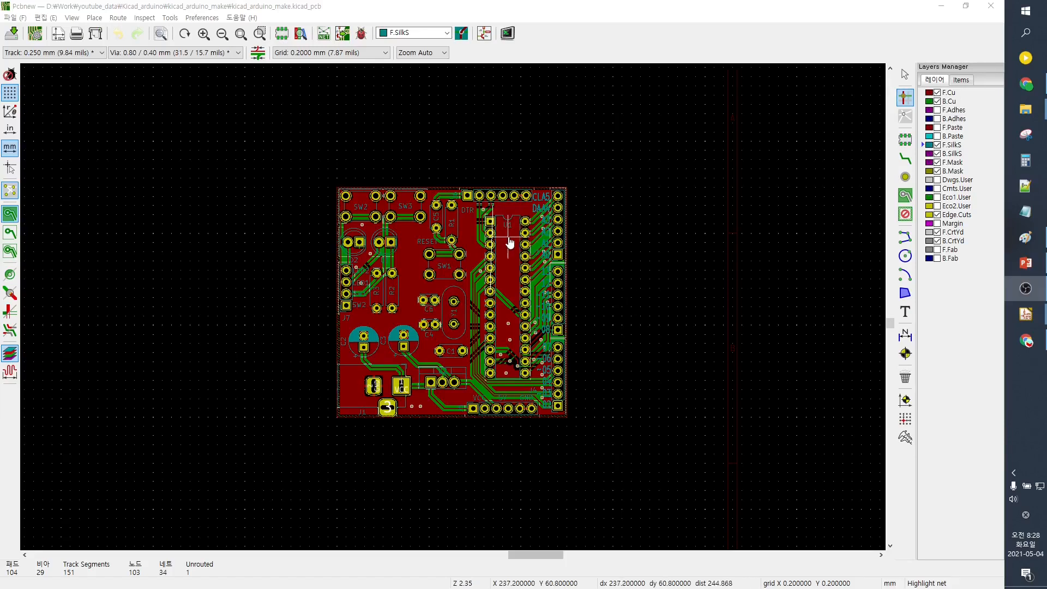
Delete the GND copper zone on F.Cu, starting from its outline along the board's upper-right corner
{"action": "scroll", "coordinate": [488, 220], "scroll_direction": "up", "scroll_amount": 3}
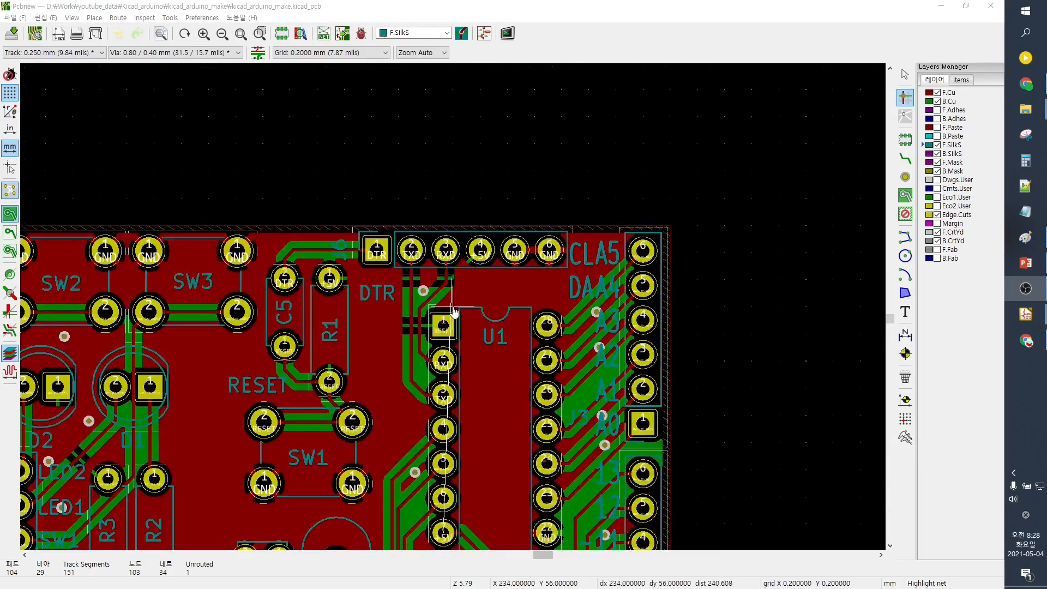
{"action": "scroll", "coordinate": [480, 310], "scroll_direction": "up", "scroll_amount": 1}
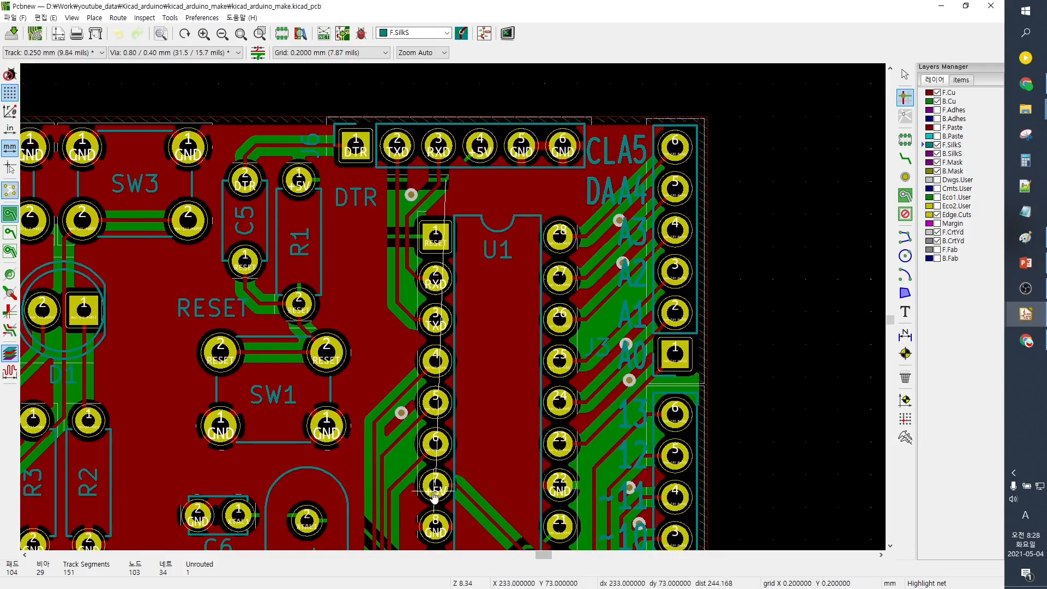
{"action": "scroll", "coordinate": [480, 199], "scroll_direction": "down", "scroll_amount": 5}
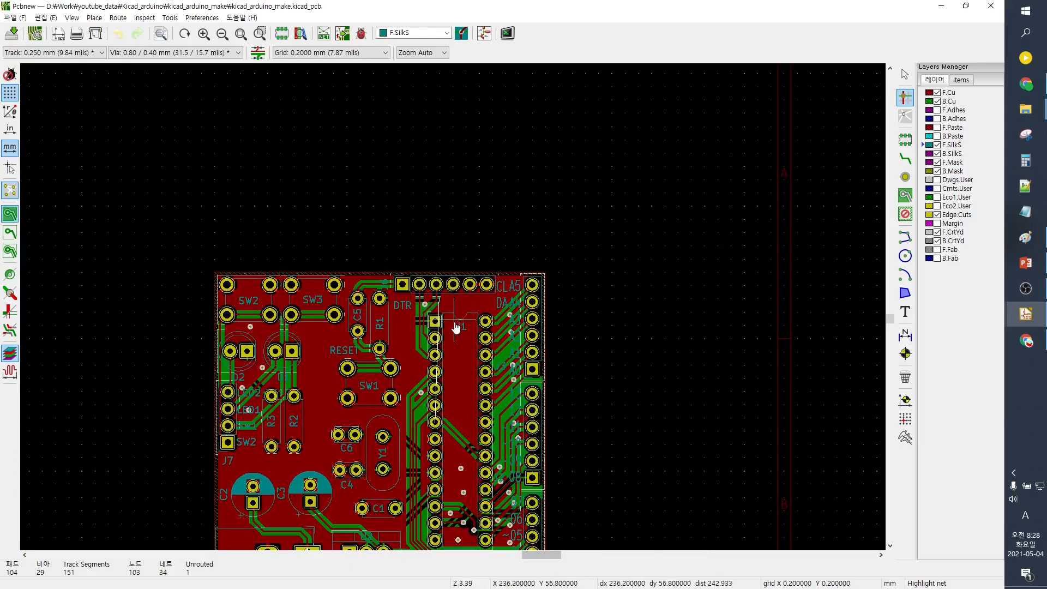
{"action": "scroll", "coordinate": [458, 305], "scroll_direction": "up", "scroll_amount": 5}
{"action": "scroll", "coordinate": [475, 296], "scroll_direction": "down", "scroll_amount": 5}
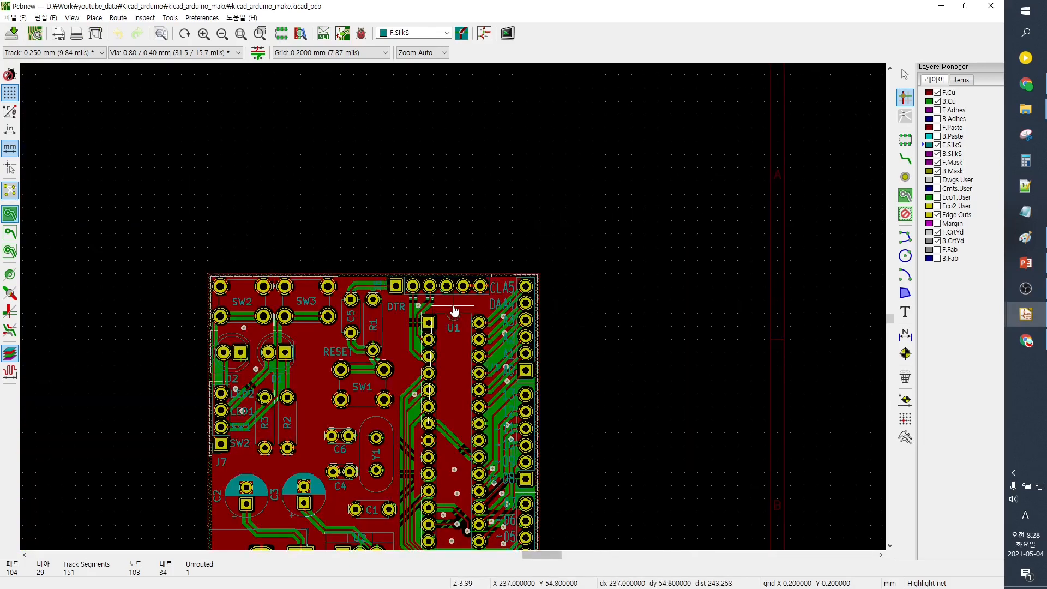
{"action": "left_click", "coordinate": [904, 74]}
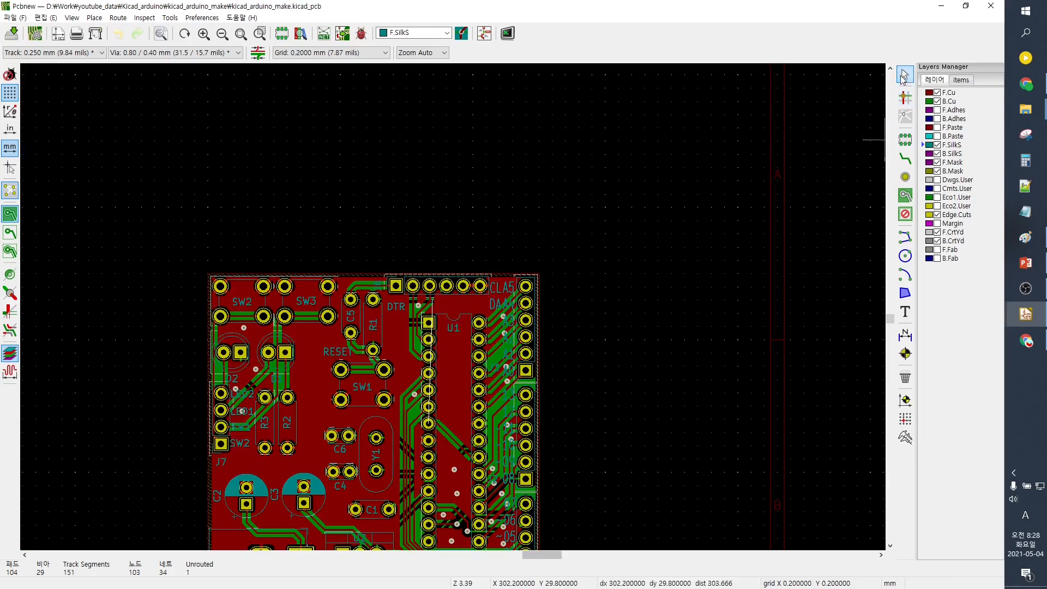
{"action": "scroll", "coordinate": [412, 400], "scroll_direction": "up", "scroll_amount": 5}
{"action": "left_click", "coordinate": [558, 151]}
{"action": "left_click", "coordinate": [626, 179]}
{"action": "scroll", "coordinate": [460, 325], "scroll_direction": "down", "scroll_amount": 2}
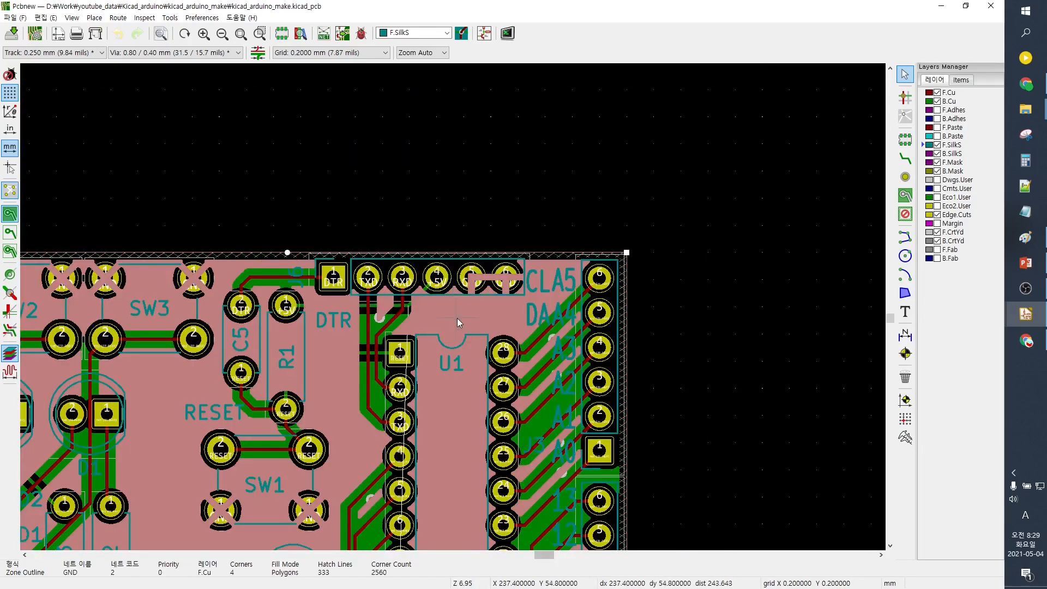
{"action": "key", "text": "Delete"}
Route an F.Cu track from the +5V pad of the board's upper header to pad 7 of U1
{"action": "scroll", "coordinate": [461, 325], "scroll_direction": "up", "scroll_amount": 1}
{"action": "left_click", "coordinate": [905, 158]}
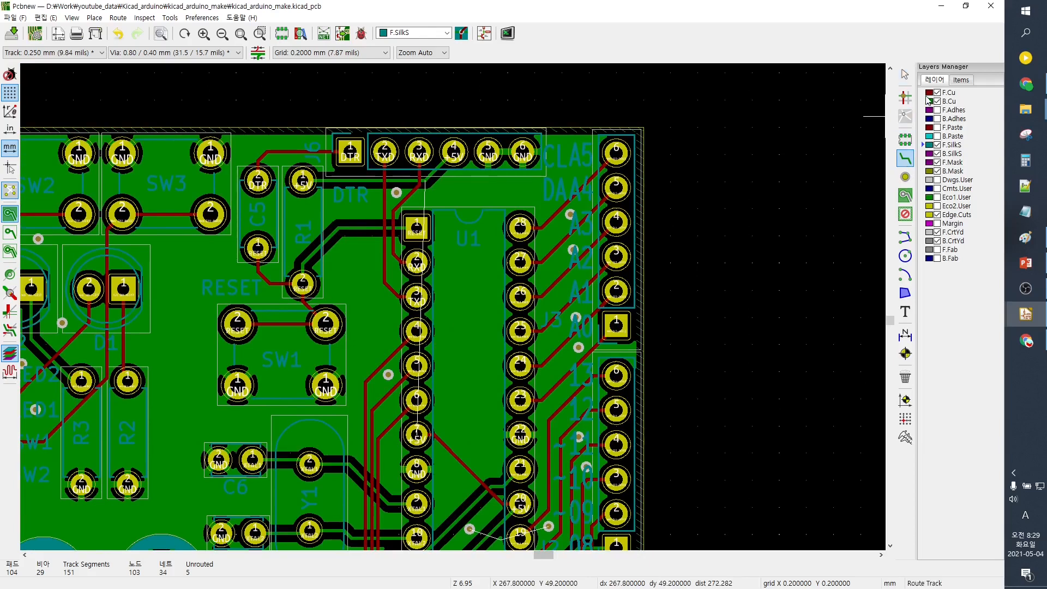
{"action": "left_click", "coordinate": [454, 151]}
{"action": "left_click", "coordinate": [416, 435]}
{"action": "scroll", "coordinate": [417, 435], "scroll_direction": "down", "scroll_amount": 1}
{"action": "scroll", "coordinate": [435, 388], "scroll_direction": "down", "scroll_amount": 2}
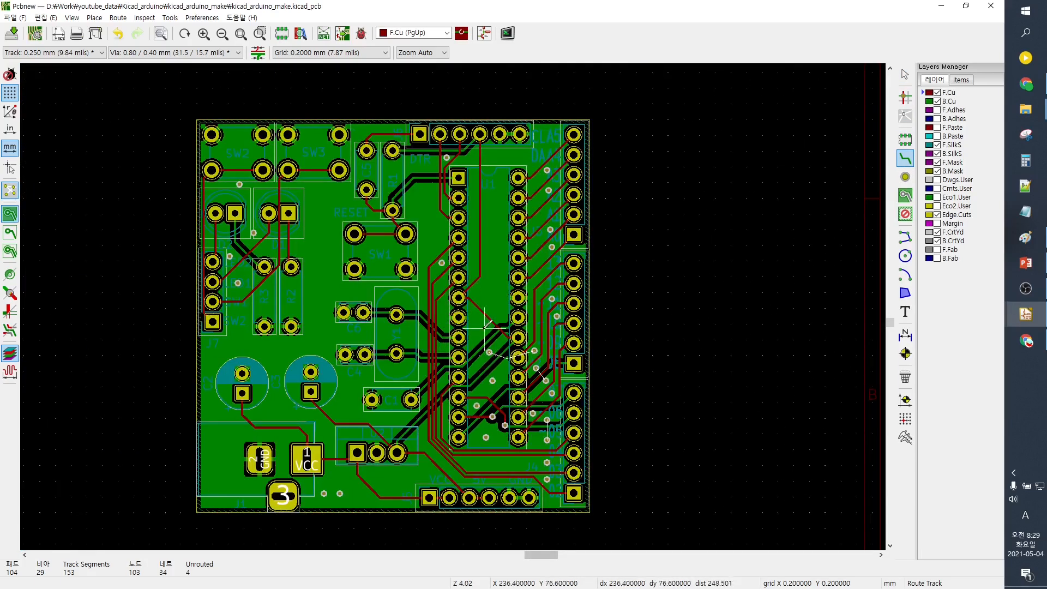
Set the grid to 5.0000 mm and start a copper zone on F.Cu for the GND net at the board's upper-left corner
{"action": "scroll", "coordinate": [486, 324], "scroll_direction": "down", "scroll_amount": 1}
{"action": "middle_click_drag", "start_coordinate": [334, 161], "coordinate": [410, 178]}
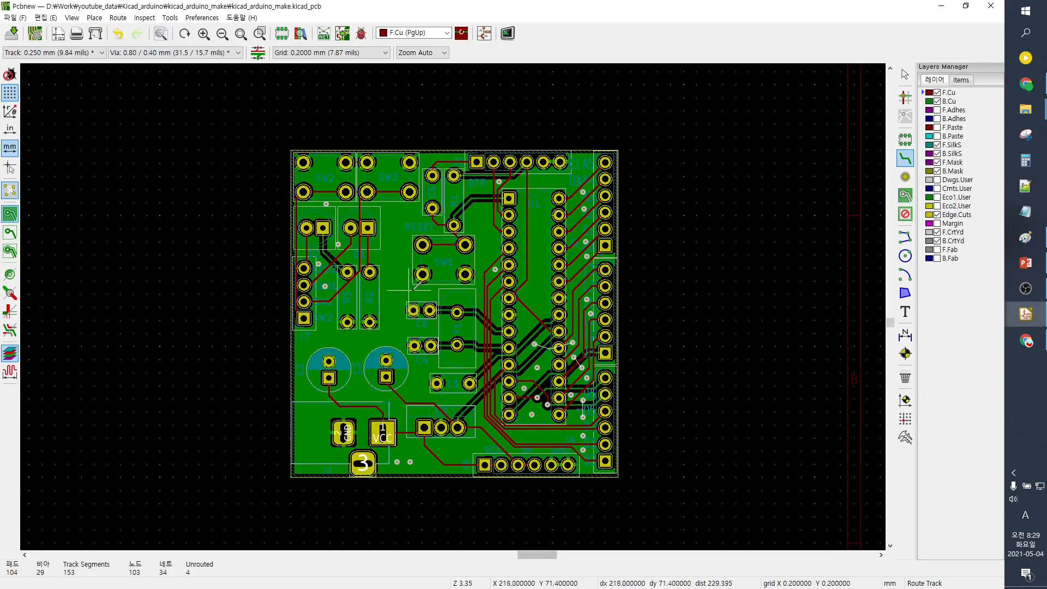
{"action": "scroll", "coordinate": [309, 258], "scroll_direction": "up", "scroll_amount": 3}
{"action": "scroll", "coordinate": [454, 278], "scroll_direction": "down", "scroll_amount": 1}
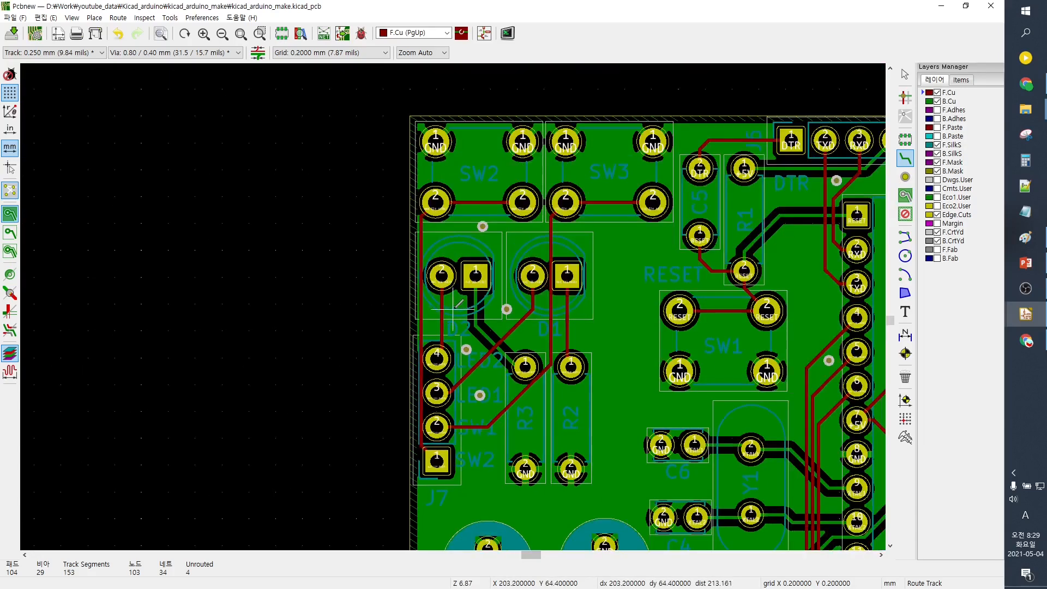
{"action": "scroll", "coordinate": [600, 355], "scroll_direction": "down", "scroll_amount": 4}
{"action": "scroll", "coordinate": [491, 330], "scroll_direction": "up", "scroll_amount": 1}
{"action": "scroll", "coordinate": [502, 267], "scroll_direction": "up", "scroll_amount": 1}
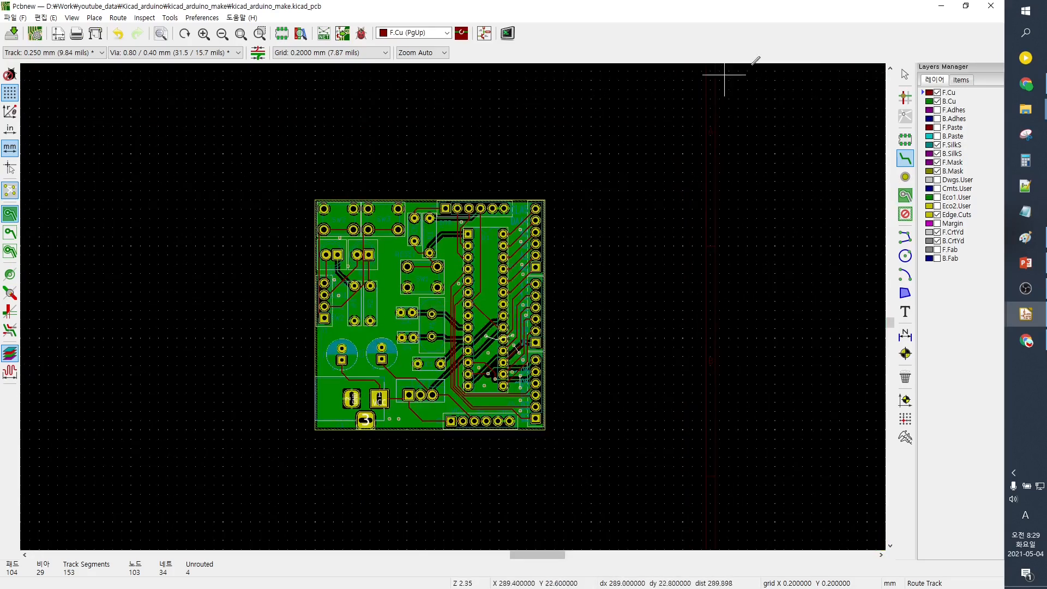
{"action": "left_click", "coordinate": [908, 196]}
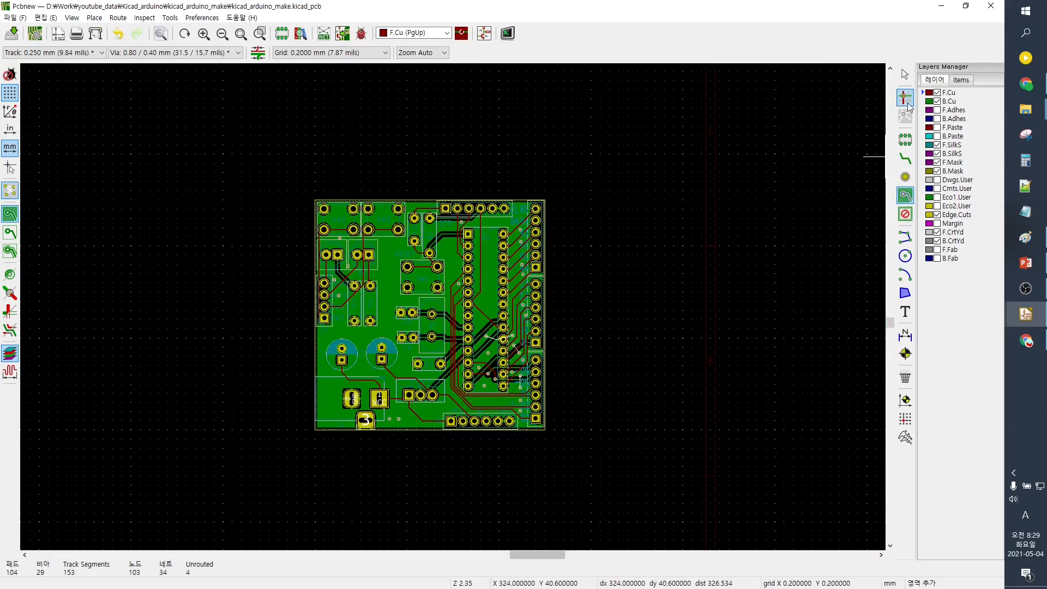
{"action": "left_click", "coordinate": [353, 54]}
{"action": "left_click", "coordinate": [306, 171]}
{"action": "left_click", "coordinate": [316, 200]}
{"action": "left_click", "coordinate": [423, 189]}
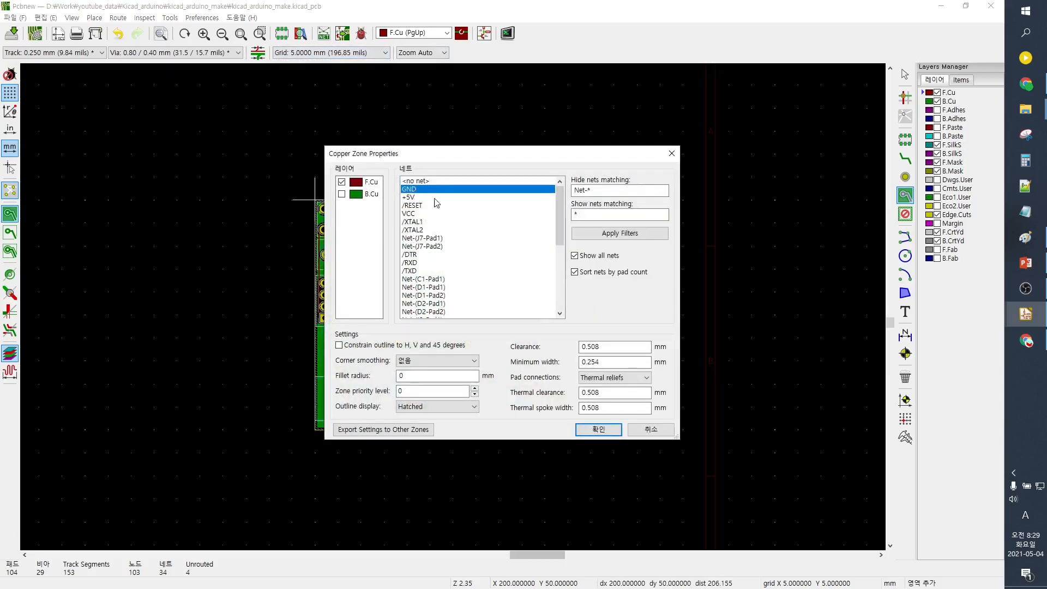
{"action": "left_click", "coordinate": [598, 429]}
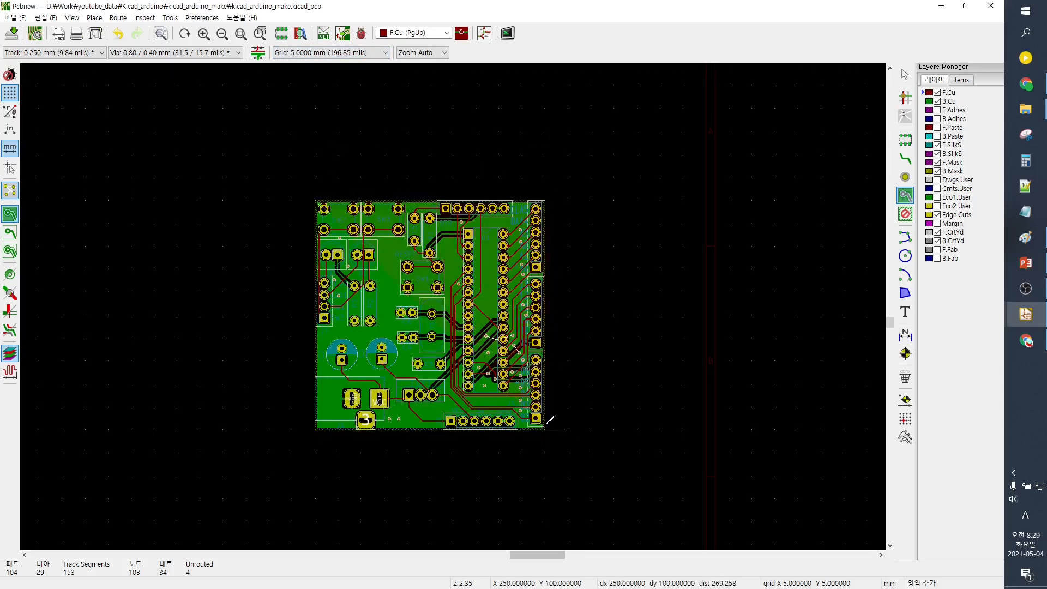
Trace the GND zone outline around the remaining board corners and close it at the starting corner
{"action": "left_click", "coordinate": [544, 429]}
{"action": "left_click", "coordinate": [315, 429]}
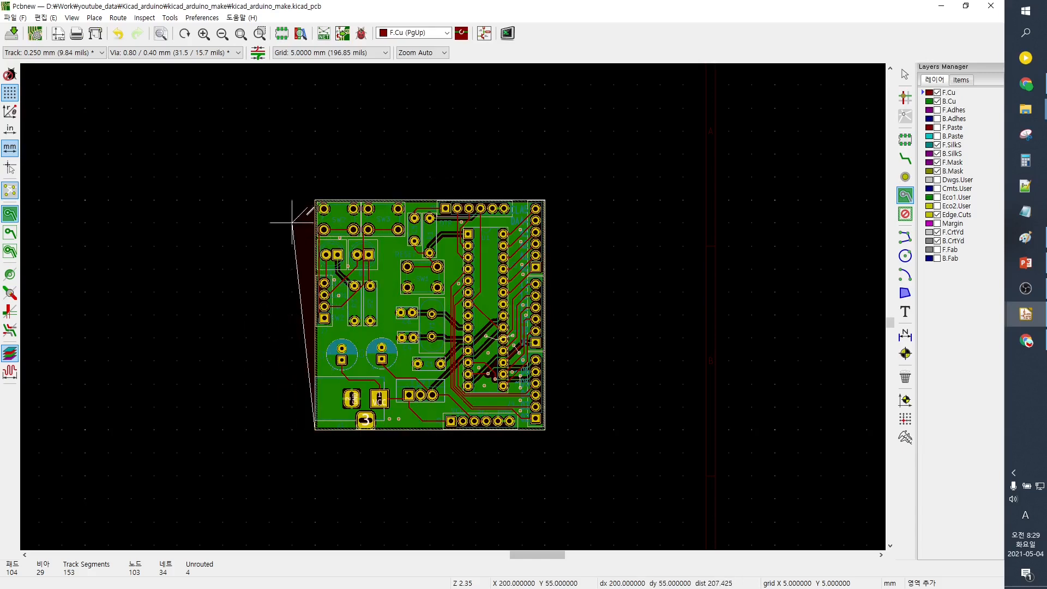
{"action": "left_click", "coordinate": [315, 199]}
{"action": "key", "text": "Escape"}
Set the grid to 0.2000 mm and place a via in the unfilled area beside U1's pad 1, below the upper header
{"action": "scroll", "coordinate": [511, 234], "scroll_direction": "up", "scroll_amount": 4}
{"action": "key", "text": "ctrl+shift+v"}
{"action": "left_click", "coordinate": [330, 52]}
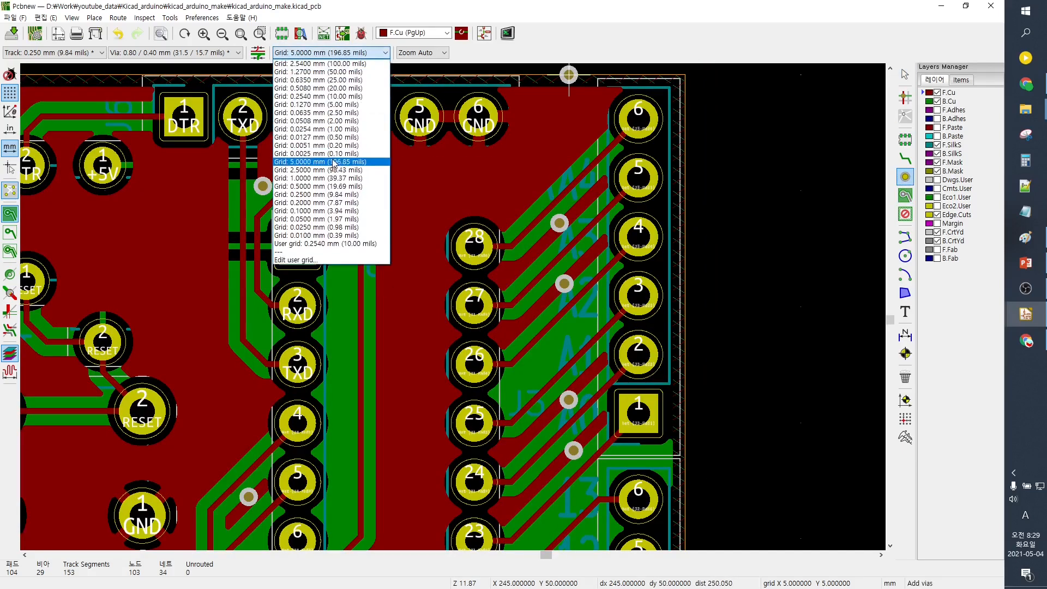
{"action": "left_click", "coordinate": [327, 202]}
{"action": "scroll", "coordinate": [338, 200], "scroll_direction": "up", "scroll_amount": 4}
{"action": "left_click", "coordinate": [453, 306]}
{"action": "scroll", "coordinate": [453, 306], "scroll_direction": "down", "scroll_amount": 4}
{"action": "key", "text": "Escape"}
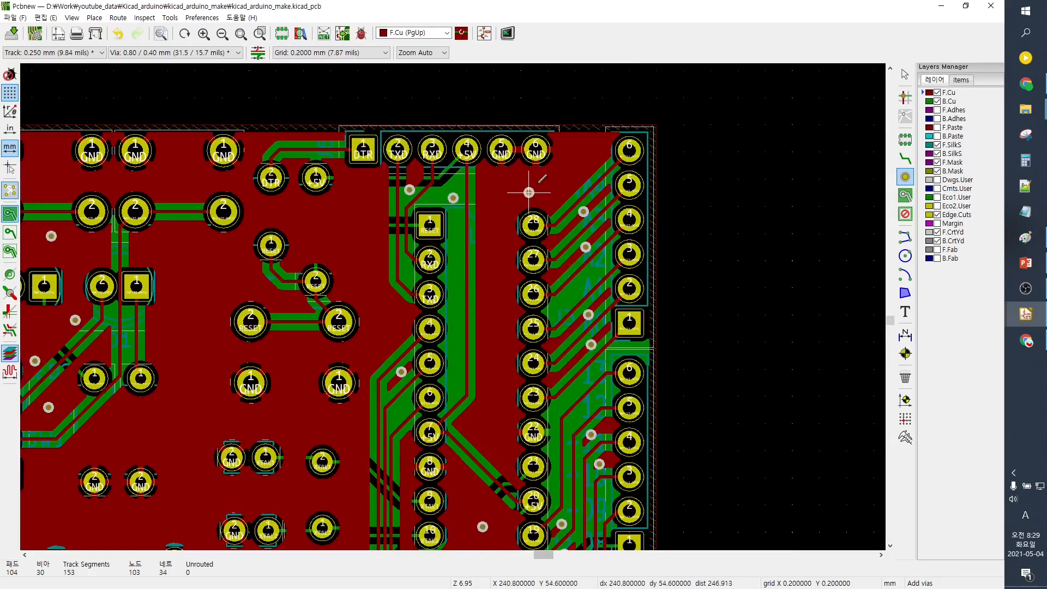
Open the properties of the F.Cu GND zone and confirm them to refill the zone
{"action": "left_click", "coordinate": [505, 216]}
{"action": "left_click", "coordinate": [545, 261]}
{"action": "key", "text": "e"}
{"action": "left_click", "coordinate": [608, 435]}
Run the design rule check on the board with a 0.2 mm minimum track width and 0.4 mm minimum via size
{"action": "scroll", "coordinate": [456, 254], "scroll_direction": "down", "scroll_amount": 4}
{"action": "scroll", "coordinate": [456, 308], "scroll_direction": "up", "scroll_amount": 3}
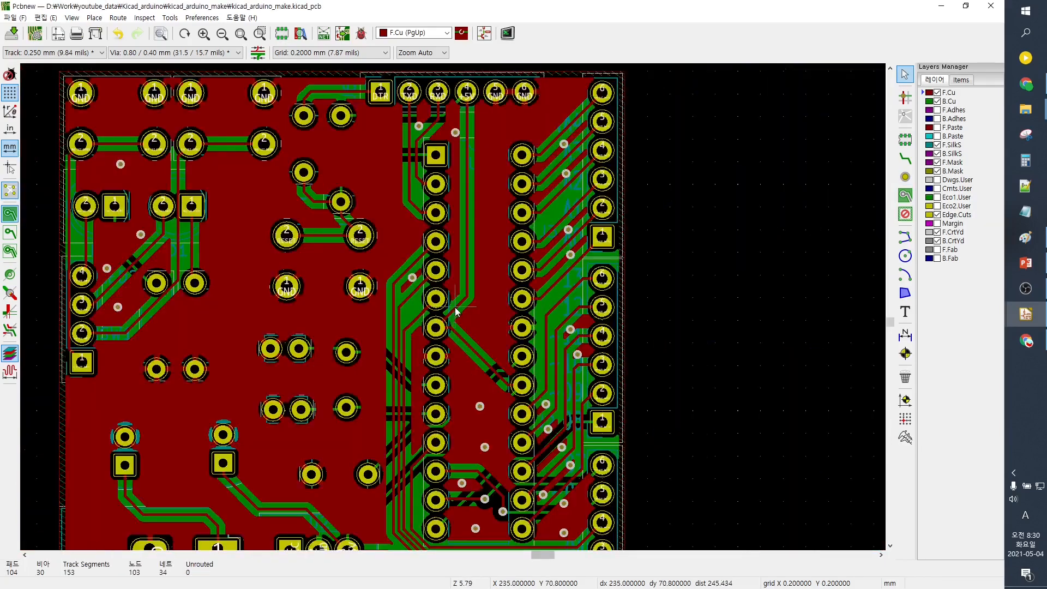
{"action": "scroll", "coordinate": [455, 309], "scroll_direction": "down", "scroll_amount": 2}
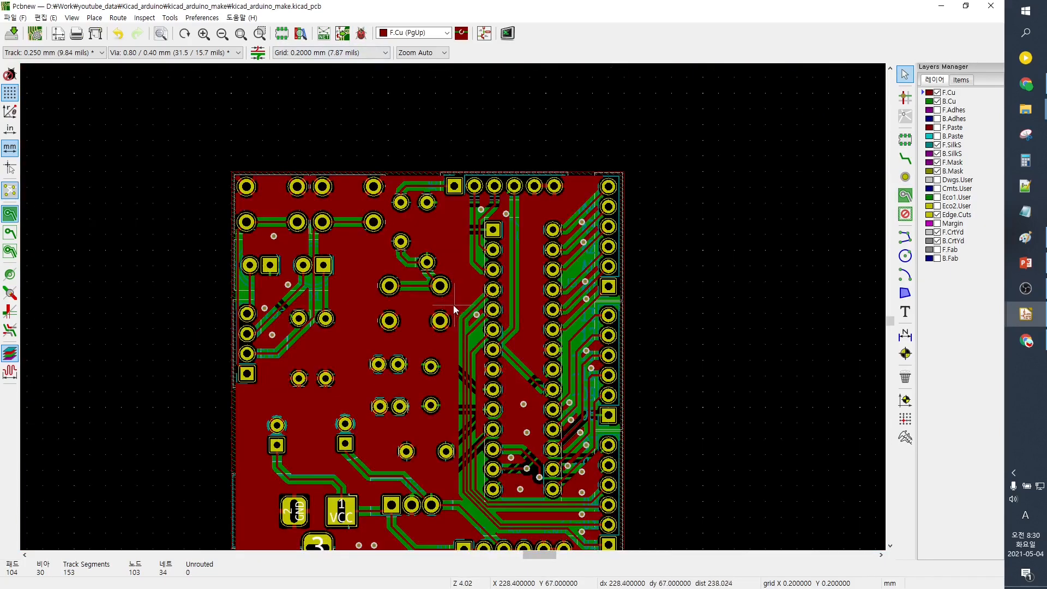
{"action": "scroll", "coordinate": [453, 309], "scroll_direction": "down", "scroll_amount": 5}
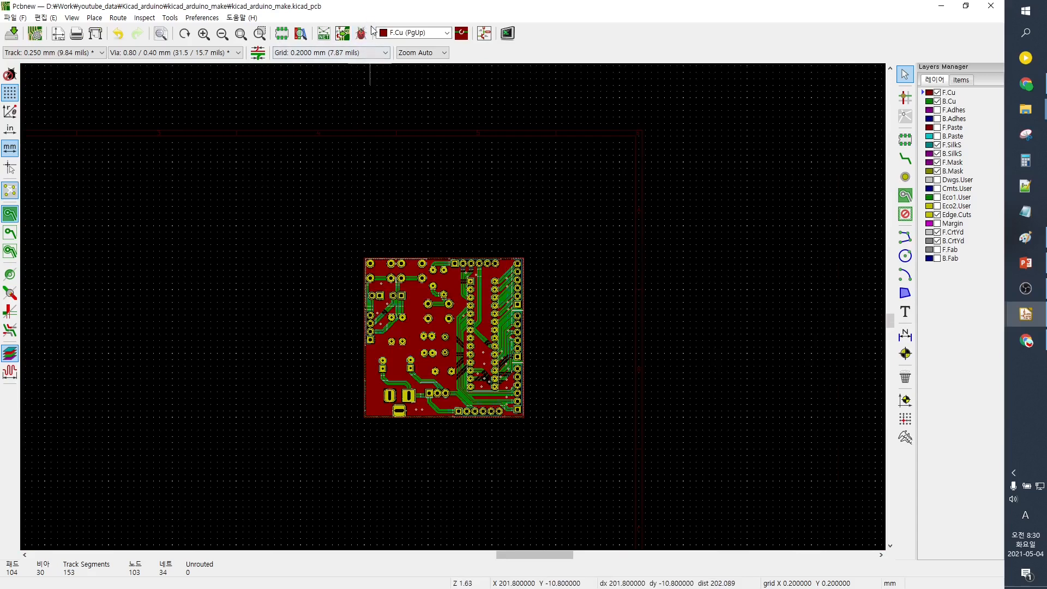
{"action": "left_click", "coordinate": [369, 31]}
{"action": "left_click", "coordinate": [532, 438]}
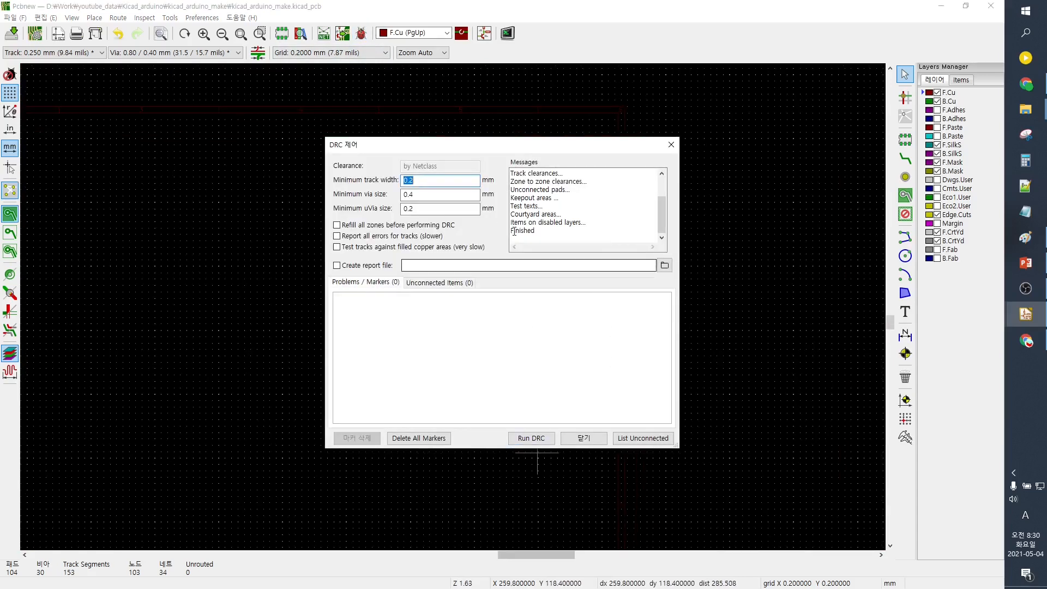
Examine the problem markers and unconnected items from the design rule check, and close the check
{"action": "left_click", "coordinate": [428, 283]}
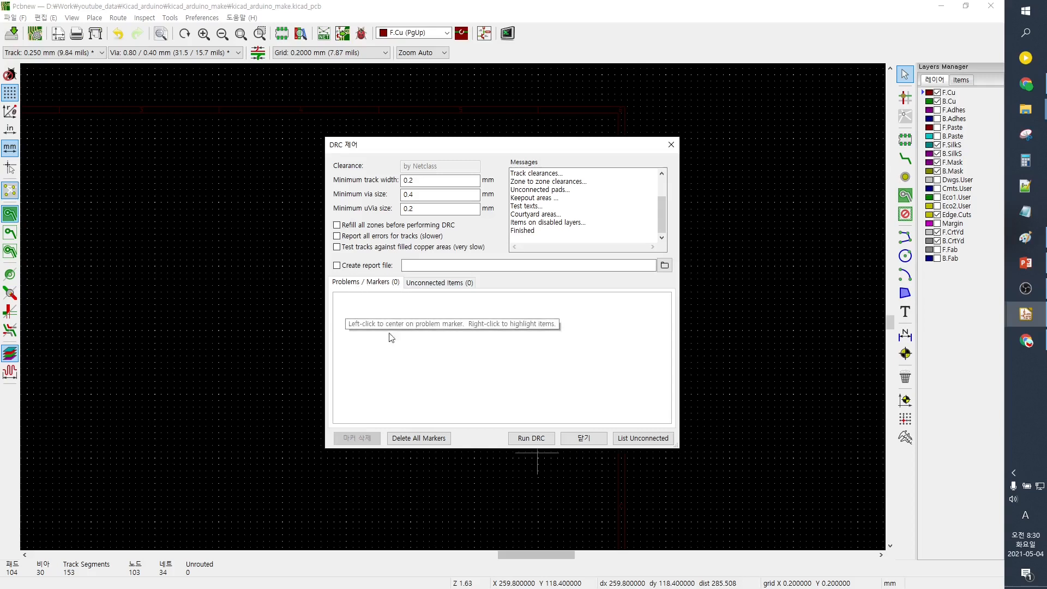
{"action": "left_click", "coordinate": [446, 282]}
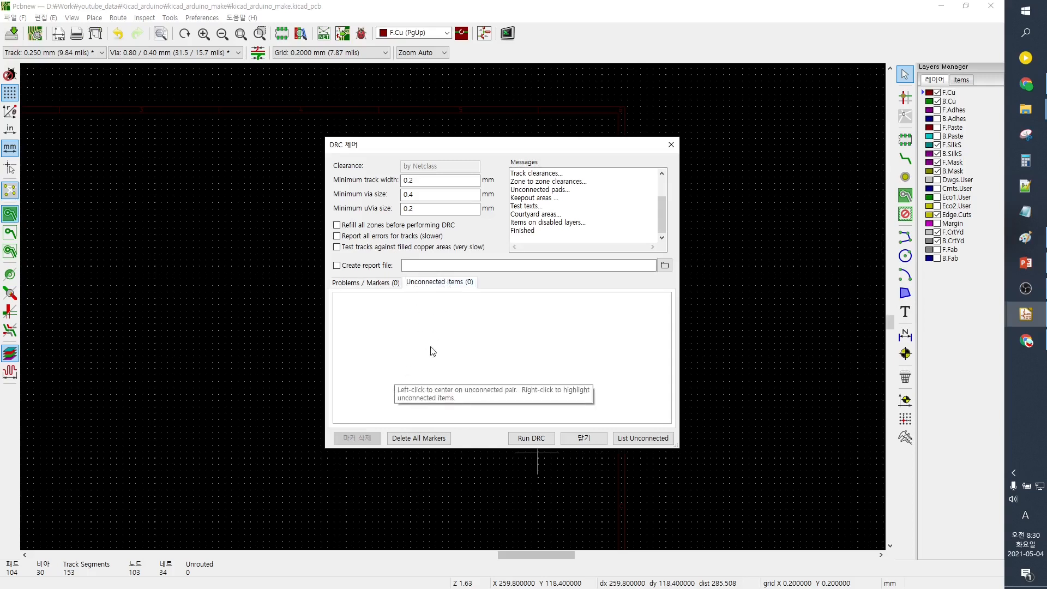
{"action": "left_click", "coordinate": [397, 282]}
{"action": "left_click", "coordinate": [430, 286]}
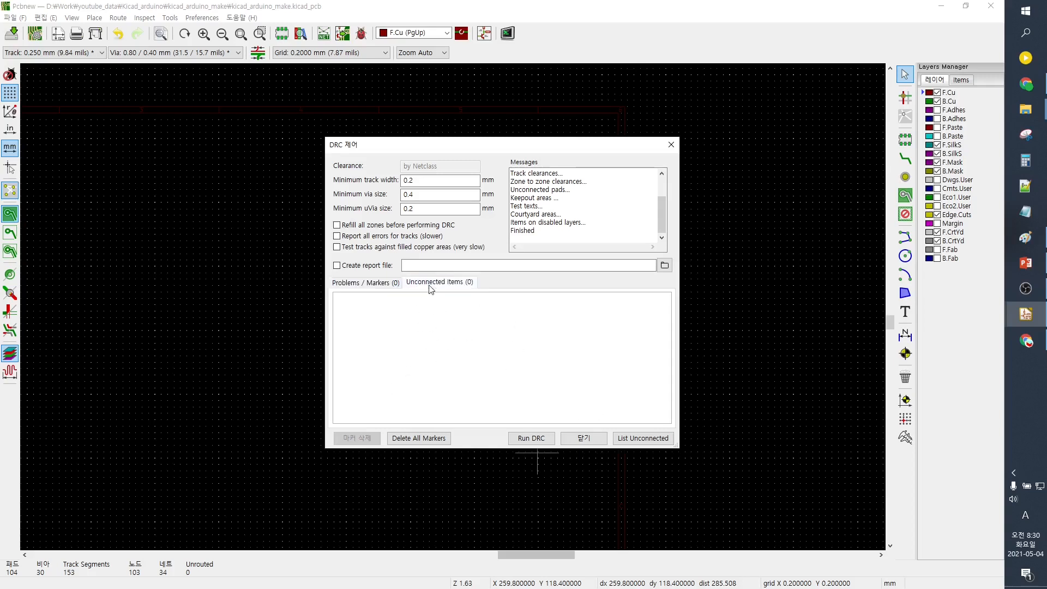
{"action": "left_click", "coordinate": [394, 286]}
{"action": "left_click", "coordinate": [411, 284]}
{"action": "left_click", "coordinate": [386, 283]}
{"action": "left_click", "coordinate": [417, 284]}
{"action": "left_click", "coordinate": [393, 284]}
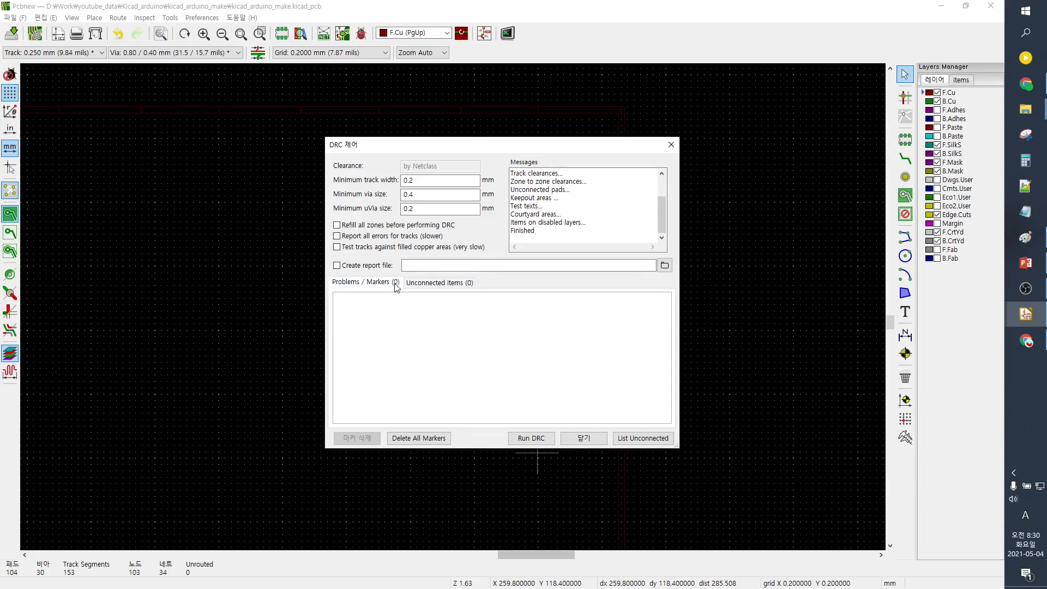
{"action": "left_click", "coordinate": [416, 284]}
{"action": "left_click", "coordinate": [384, 284]}
{"action": "left_click", "coordinate": [415, 283]}
{"action": "left_click", "coordinate": [388, 285]}
{"action": "left_click", "coordinate": [587, 436]}
Run the design rule check on the whole board a second time
{"action": "scroll", "coordinate": [549, 378], "scroll_direction": "up", "scroll_amount": 3}
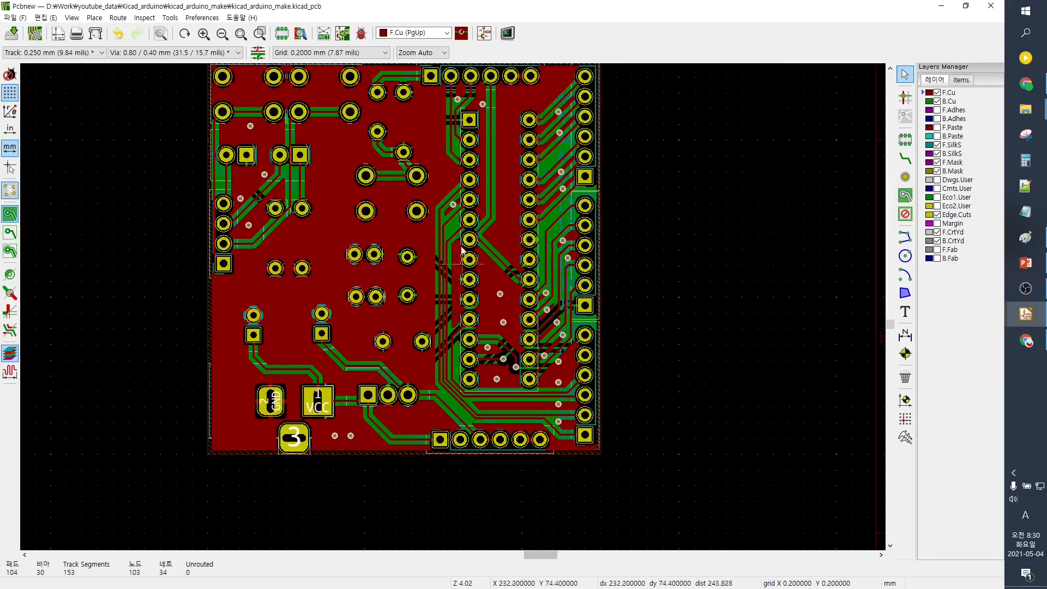
{"action": "scroll", "coordinate": [480, 316], "scroll_direction": "down", "scroll_amount": 1}
{"action": "middle_click_drag", "start_coordinate": [468, 309], "coordinate": [465, 278]}
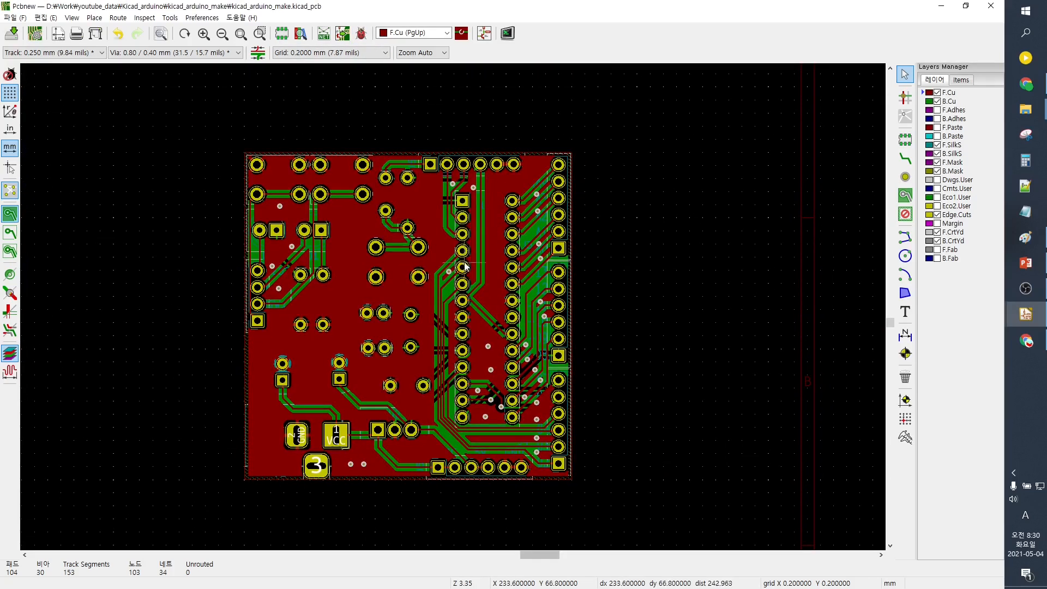
{"action": "scroll", "coordinate": [466, 262], "scroll_direction": "up", "scroll_amount": 3}
{"action": "scroll", "coordinate": [465, 312], "scroll_direction": "down", "scroll_amount": 5}
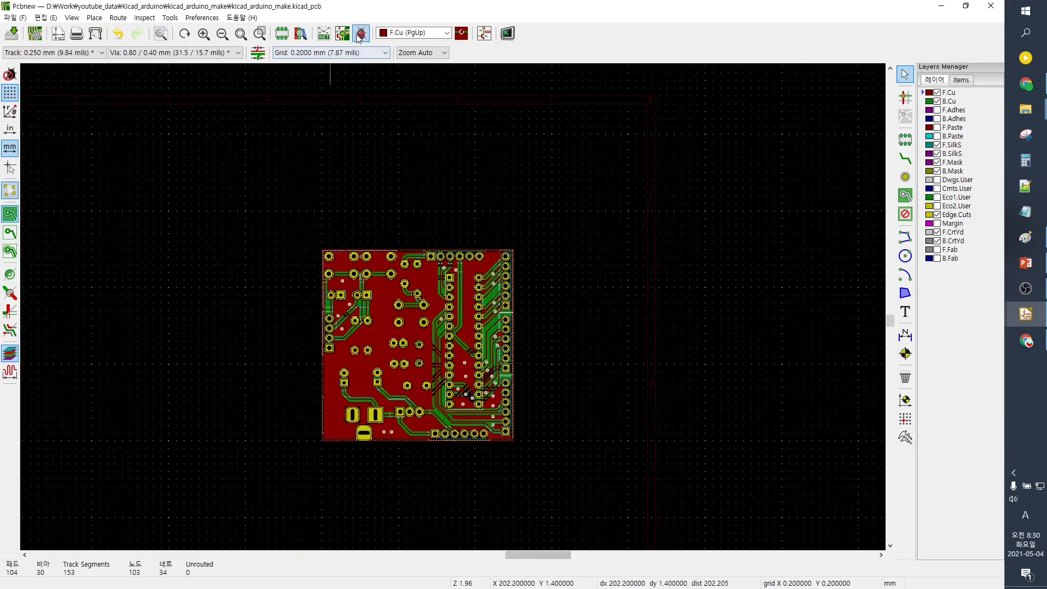
{"action": "left_click", "coordinate": [361, 33]}
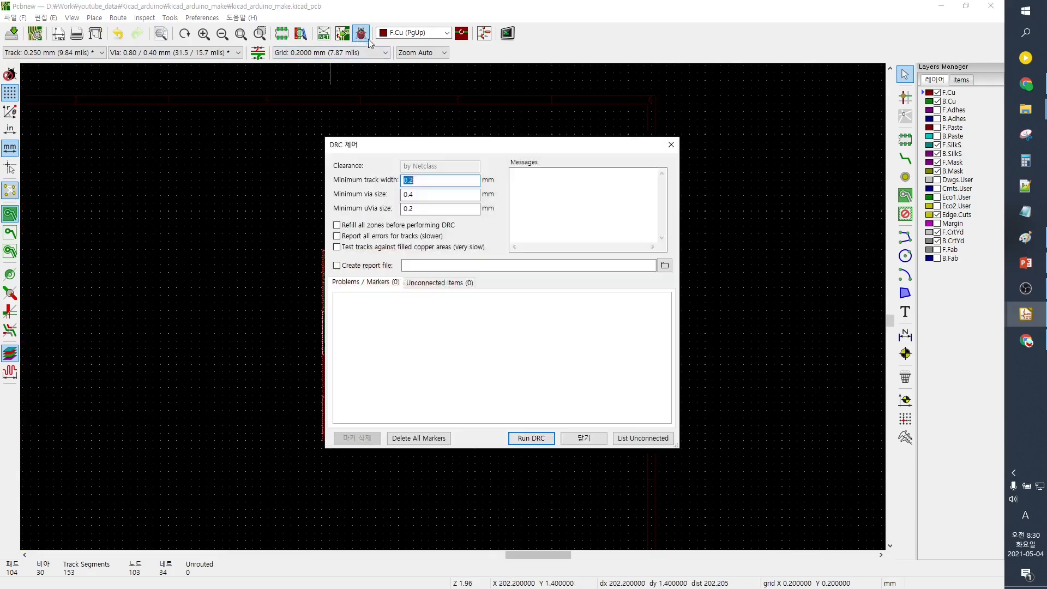
{"action": "left_click", "coordinate": [544, 440]}
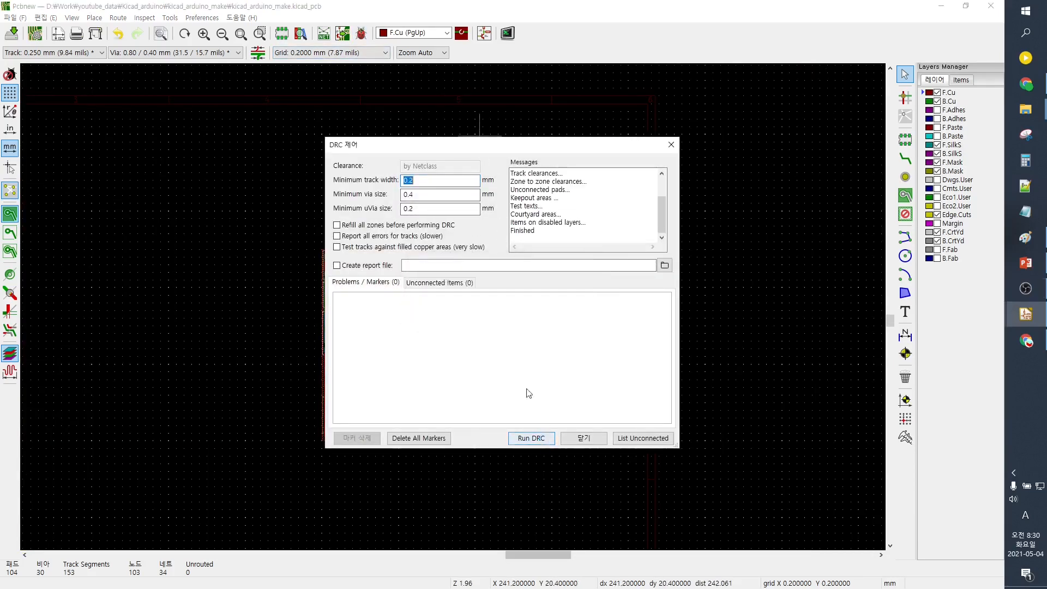
Compare the problem markers and unconnected items lists of the repeated design rule check
{"action": "left_click", "coordinate": [422, 284]}
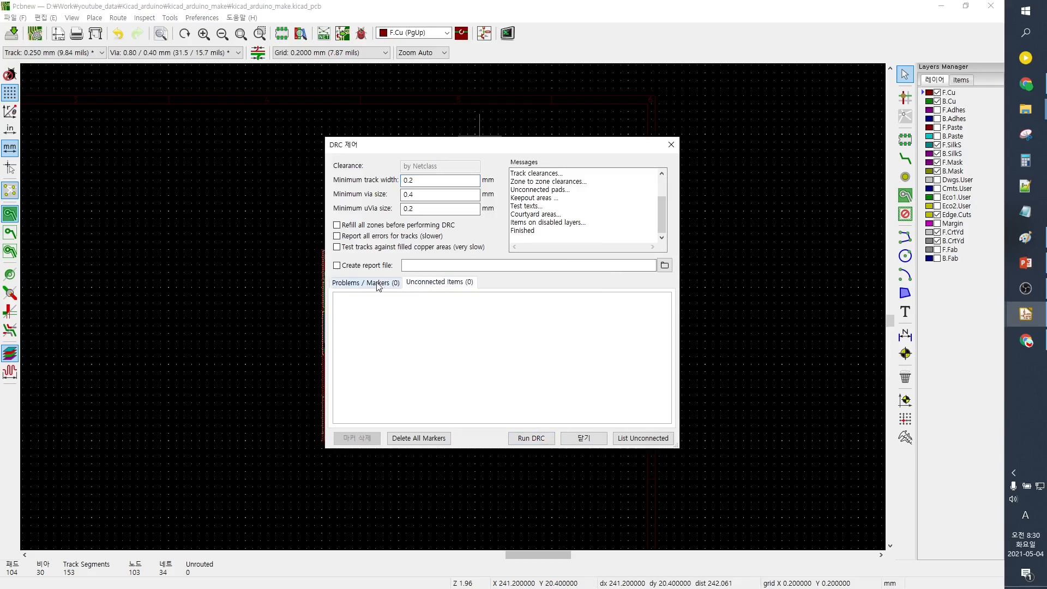
{"action": "left_click", "coordinate": [377, 283]}
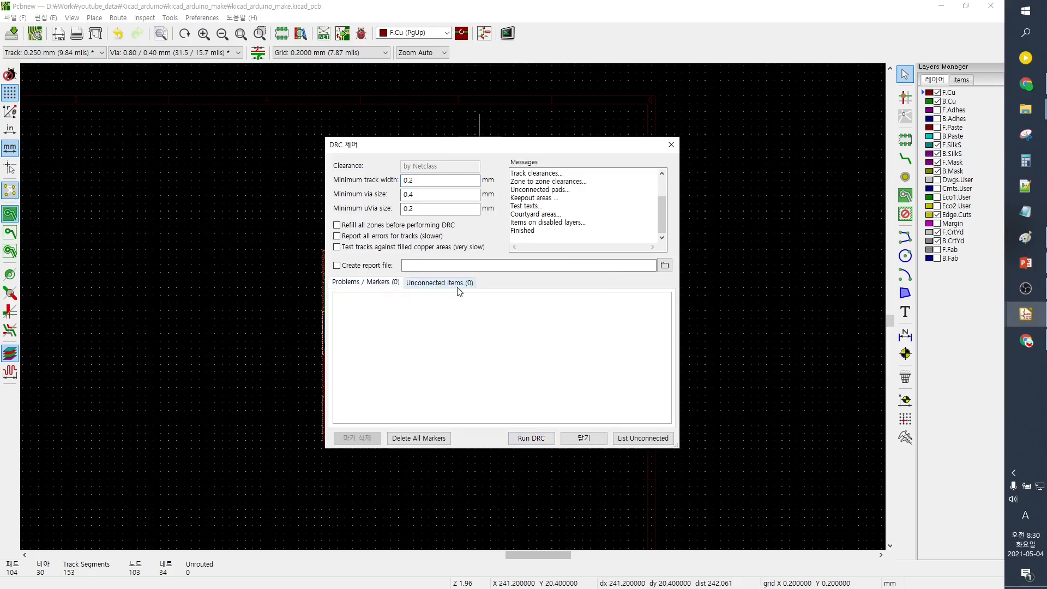
{"action": "left_click", "coordinate": [425, 287]}
{"action": "left_click", "coordinate": [387, 285]}
{"action": "left_click", "coordinate": [429, 282]}
{"action": "left_click", "coordinate": [389, 283]}
{"action": "left_click", "coordinate": [440, 281]}
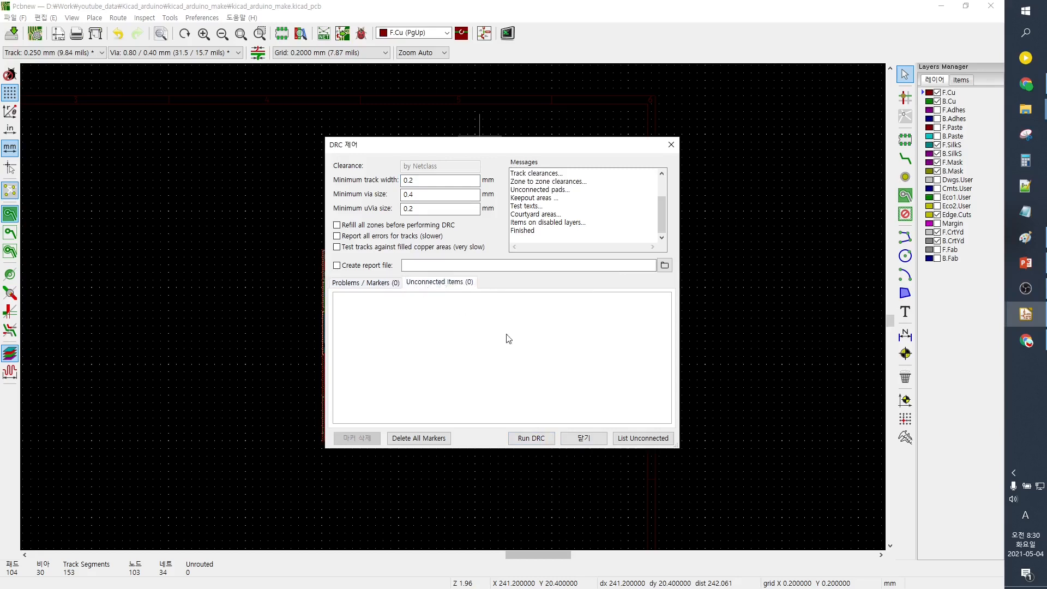
Close the design rule check and save the board file
{"action": "left_click", "coordinate": [590, 439]}
{"action": "key", "text": "ctrl+s"}
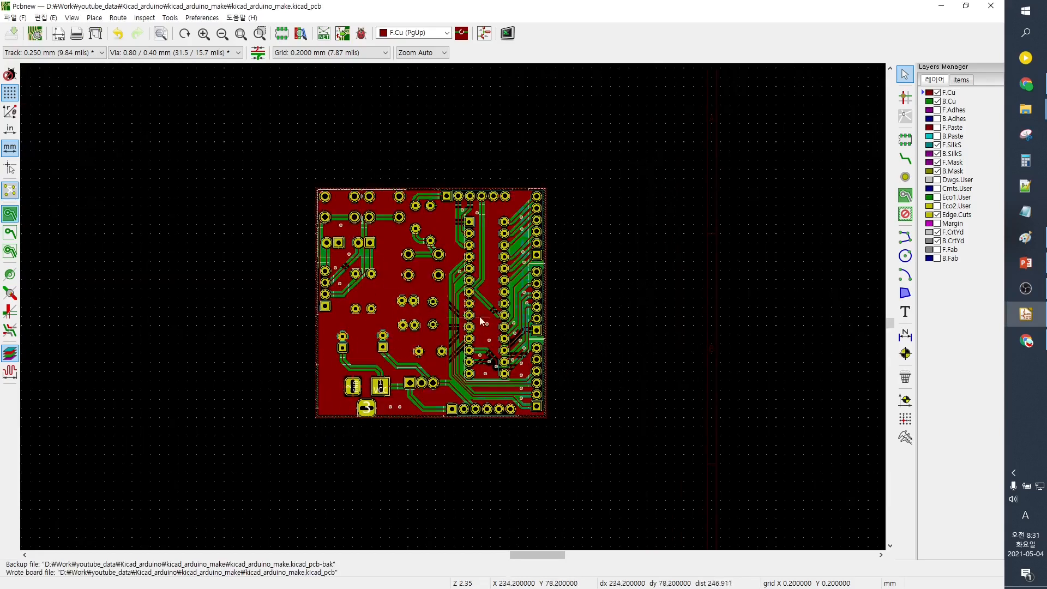
{"action": "scroll", "coordinate": [481, 321], "scroll_direction": "up", "scroll_amount": 1}
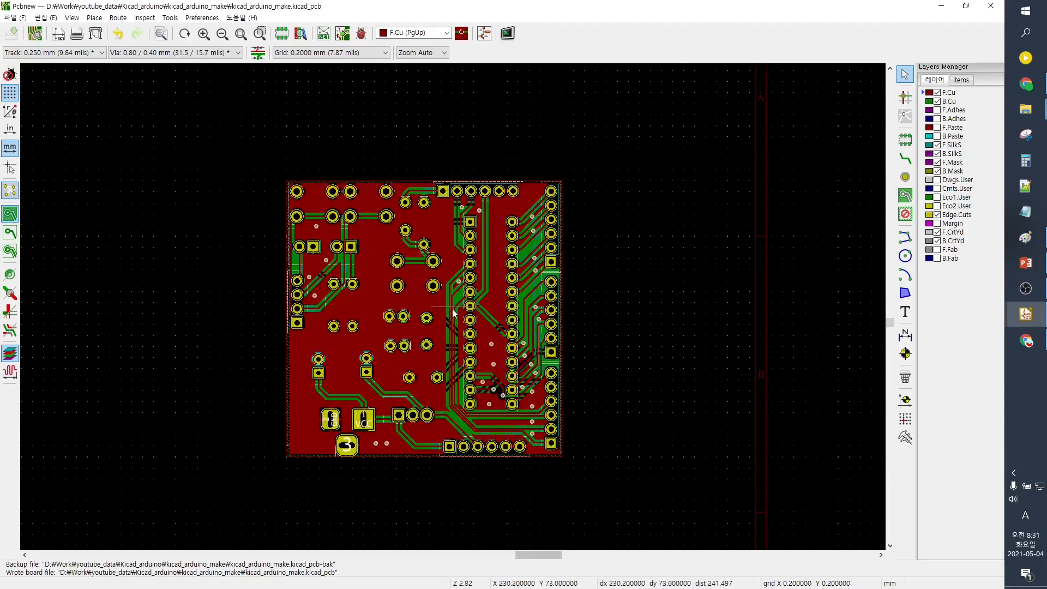
Open the board's Gerber plot settings and review the included F.Cu, B.Cu, silkscreen, mask and Edge.Cuts layers
{"action": "left_click", "coordinate": [101, 41]}
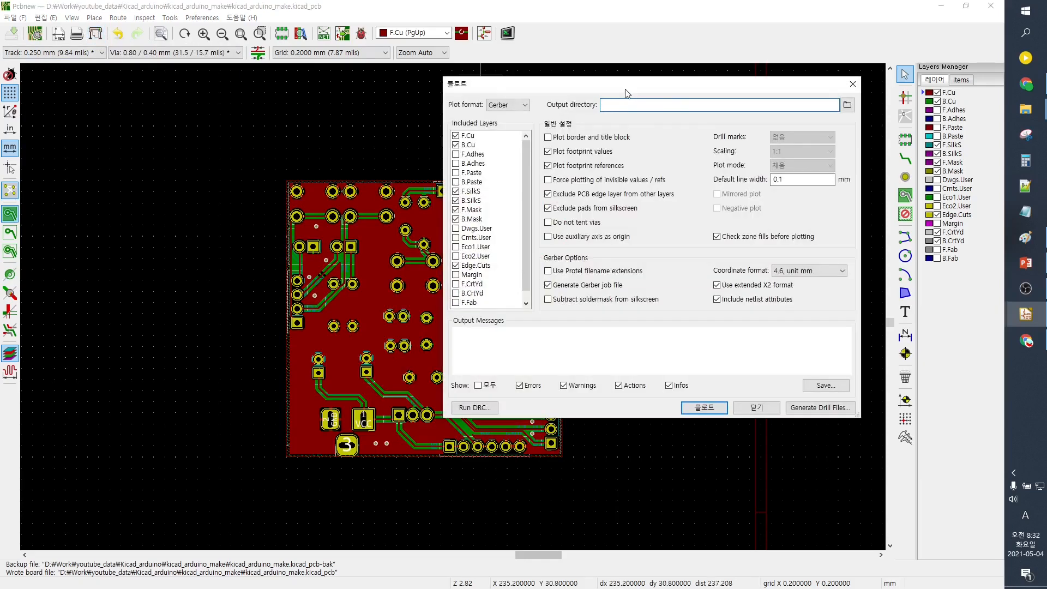
{"action": "left_click_drag", "start_coordinate": [626, 94], "coordinate": [631, 132]}
{"action": "left_click", "coordinate": [484, 178]}
{"action": "left_click", "coordinate": [480, 186]}
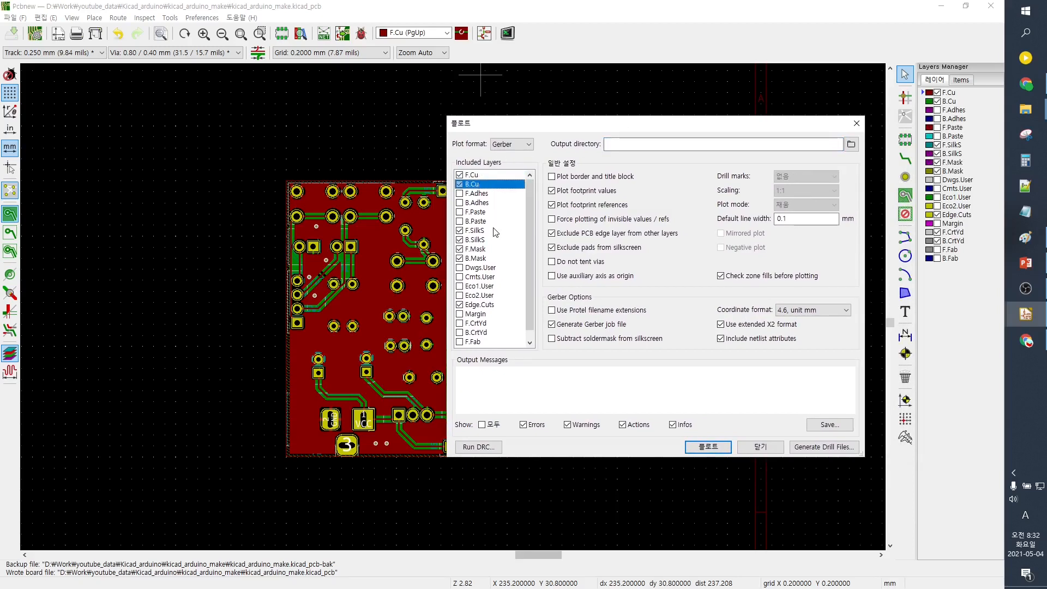
{"action": "left_click", "coordinate": [492, 231]}
{"action": "left_click", "coordinate": [490, 246]}
{"action": "left_click", "coordinate": [479, 176]}
{"action": "left_click", "coordinate": [474, 184]}
{"action": "left_click", "coordinate": [485, 230]}
{"action": "left_click", "coordinate": [484, 240]}
{"action": "left_click", "coordinate": [485, 258]}
{"action": "left_click", "coordinate": [484, 248]}
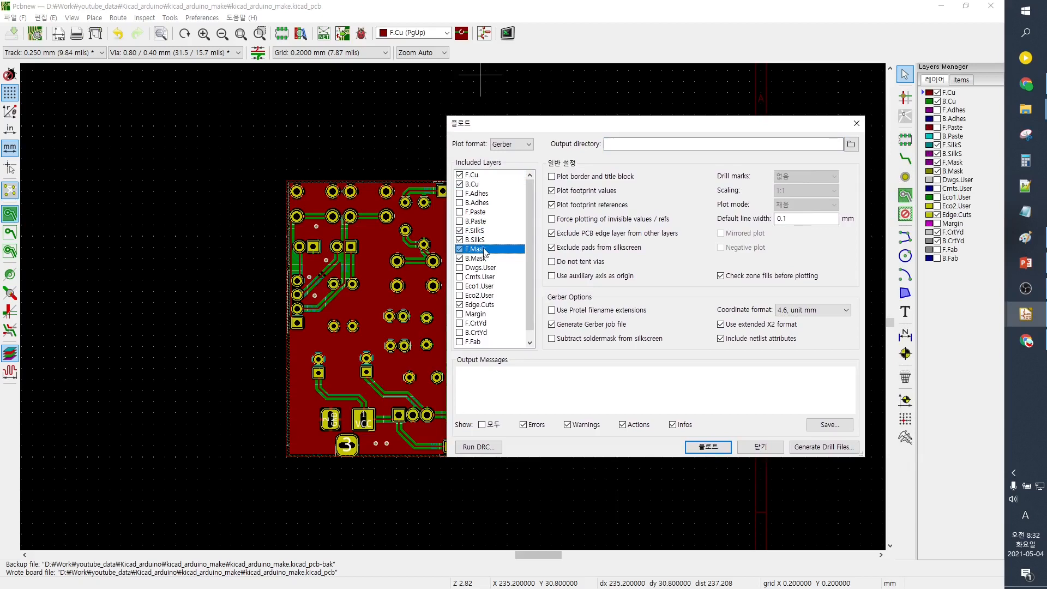
{"action": "left_click", "coordinate": [480, 306]}
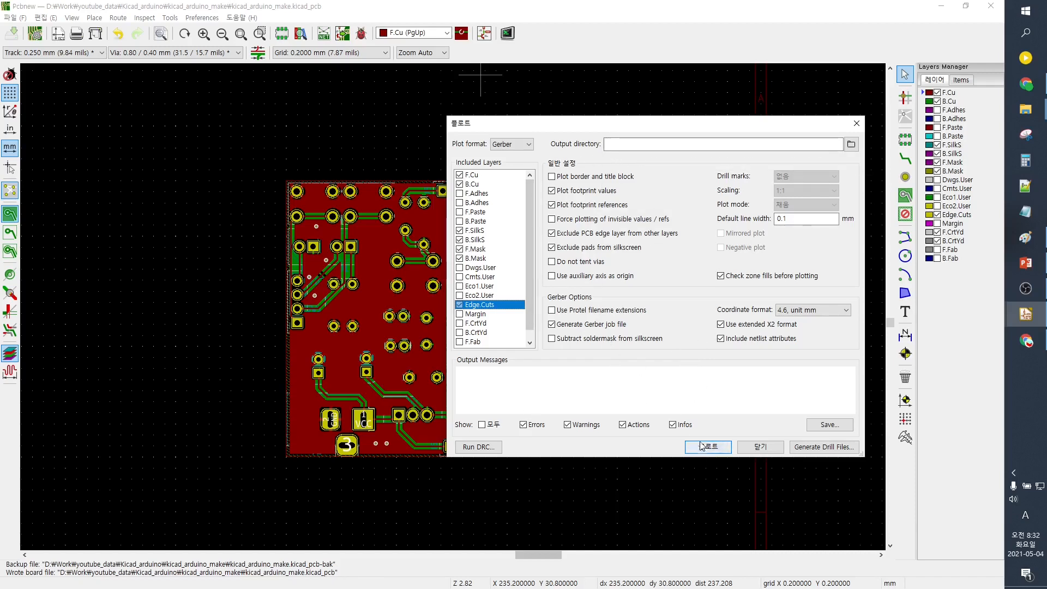
Set the plot output directory to gerber₩ and plot the Gerber files of the included layers
{"action": "left_click", "coordinate": [623, 143]}
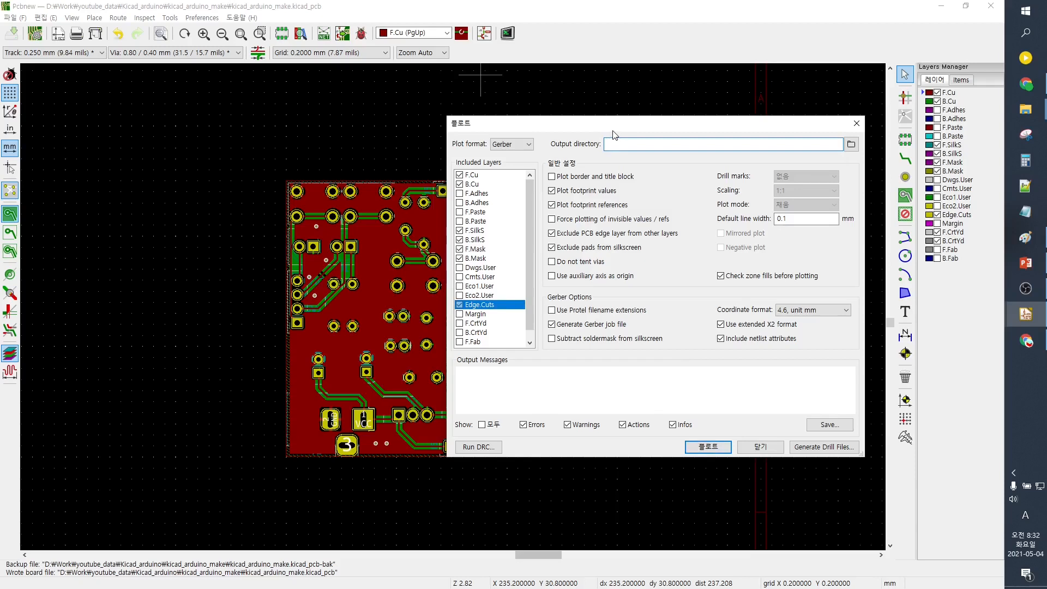
{"action": "type", "text": "gerber₩"}
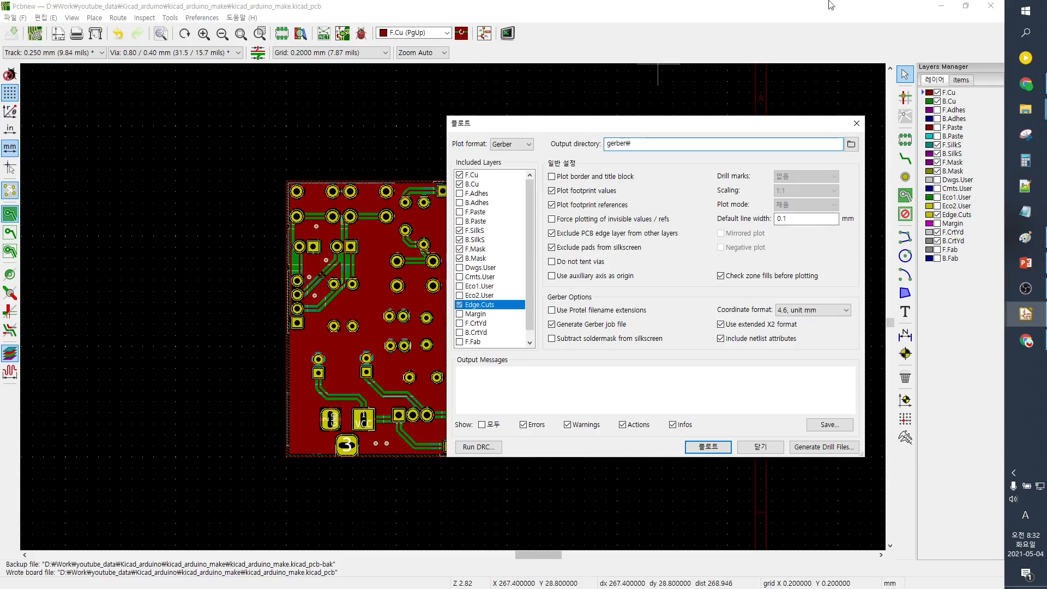
{"action": "left_click", "coordinate": [709, 447]}
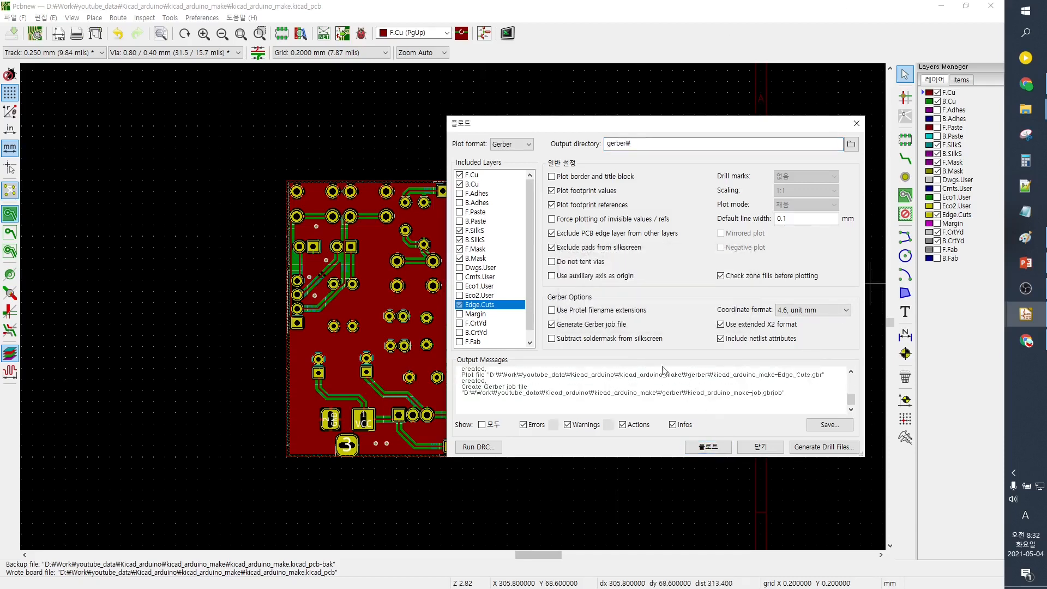
Generate the Excellon drill files in millimetres into the gerber folder, and close the drill and plot dialogs
{"action": "left_click", "coordinate": [822, 446]}
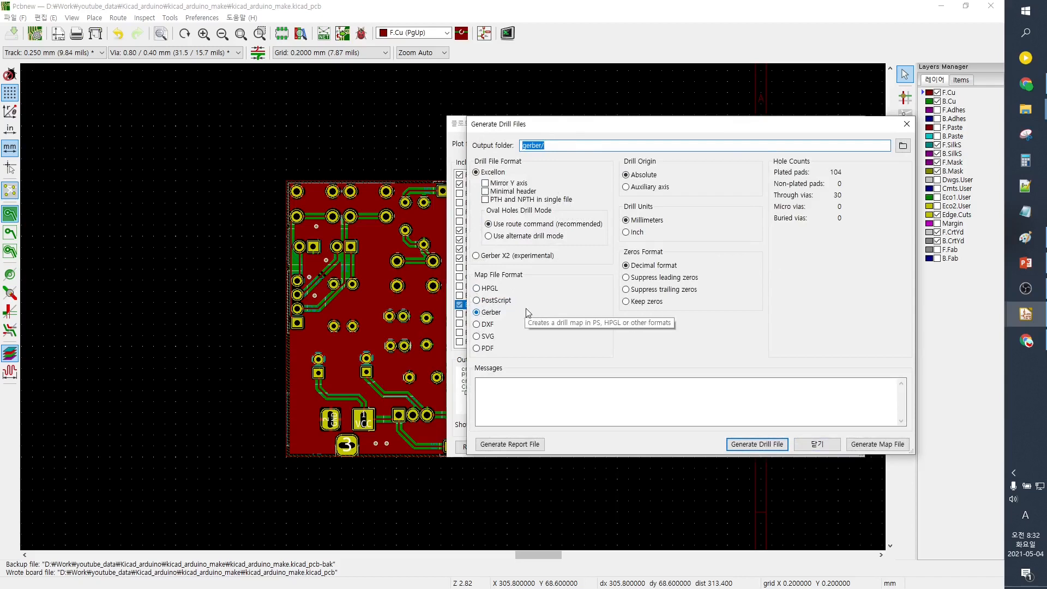
{"action": "left_click", "coordinate": [758, 445]}
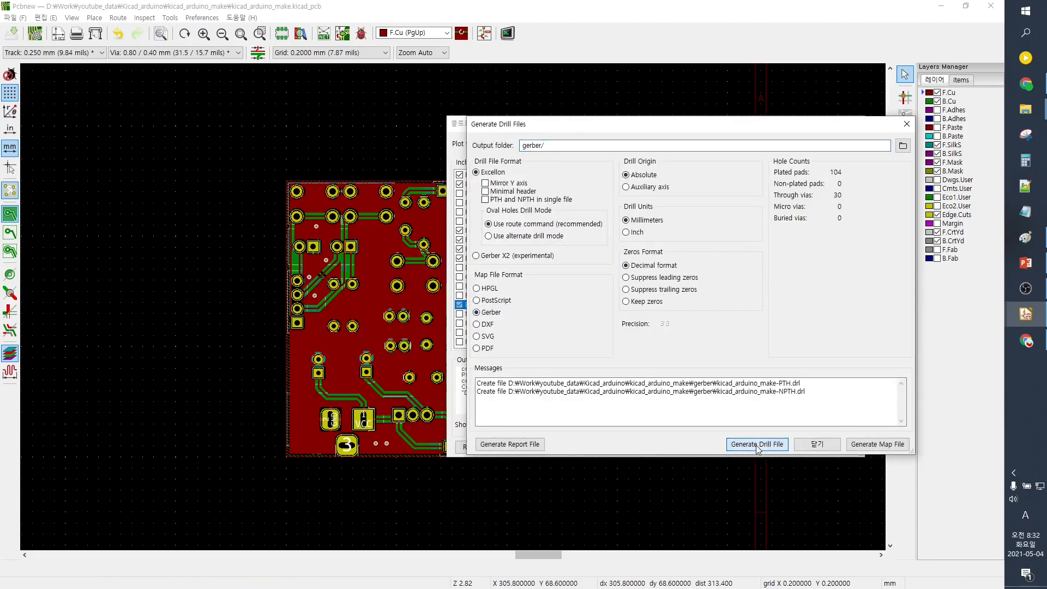
{"action": "left_click", "coordinate": [817, 445]}
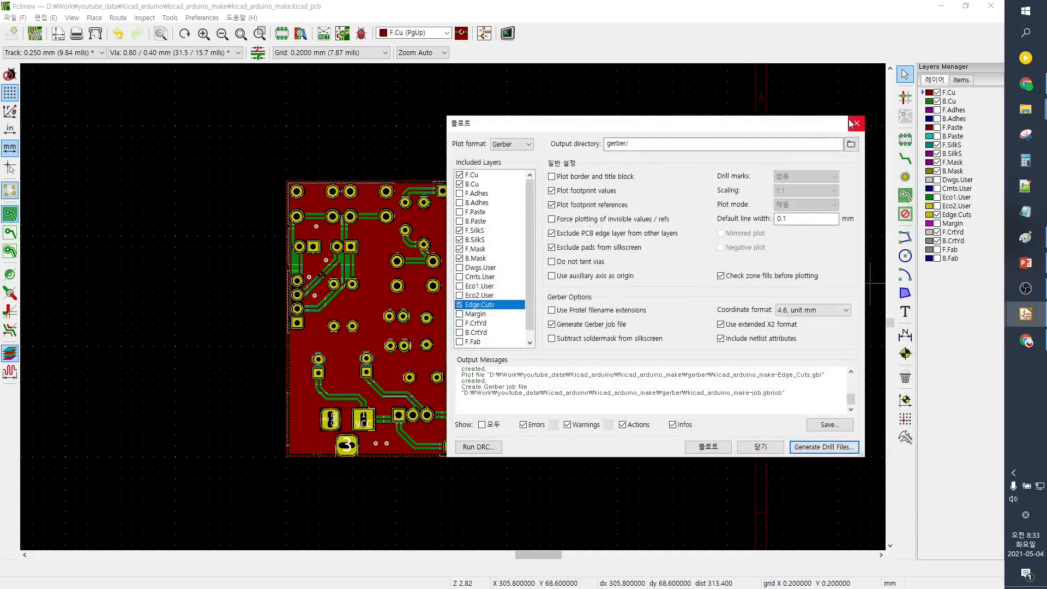
{"action": "left_click", "coordinate": [879, 124]}
In File Explorer, open the project's gerber folder and compress all its files into gerber.zip
{"action": "left_click", "coordinate": [1017, 116]}
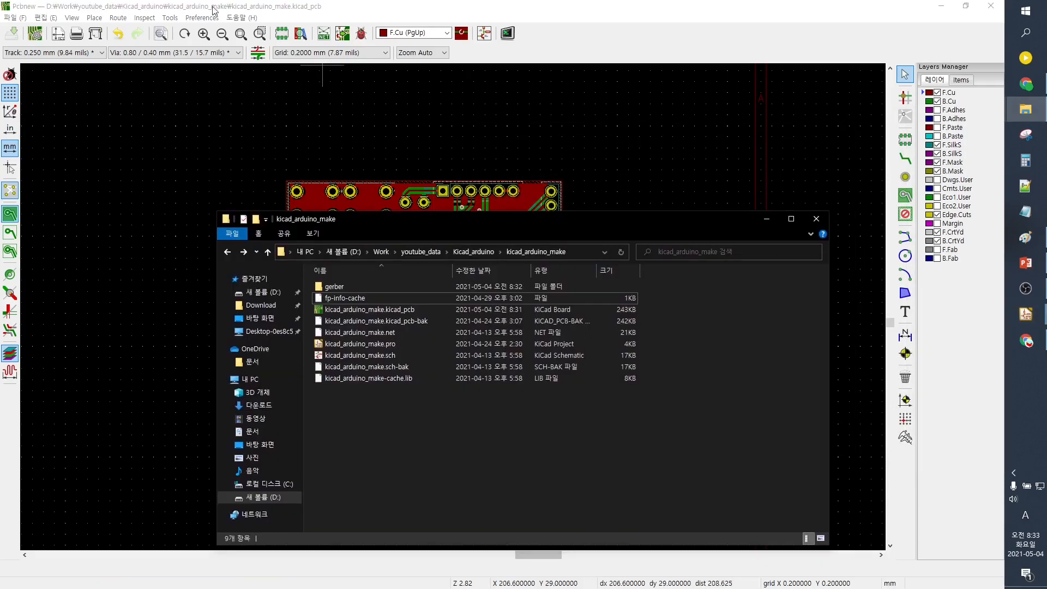
{"action": "left_click", "coordinate": [324, 288]}
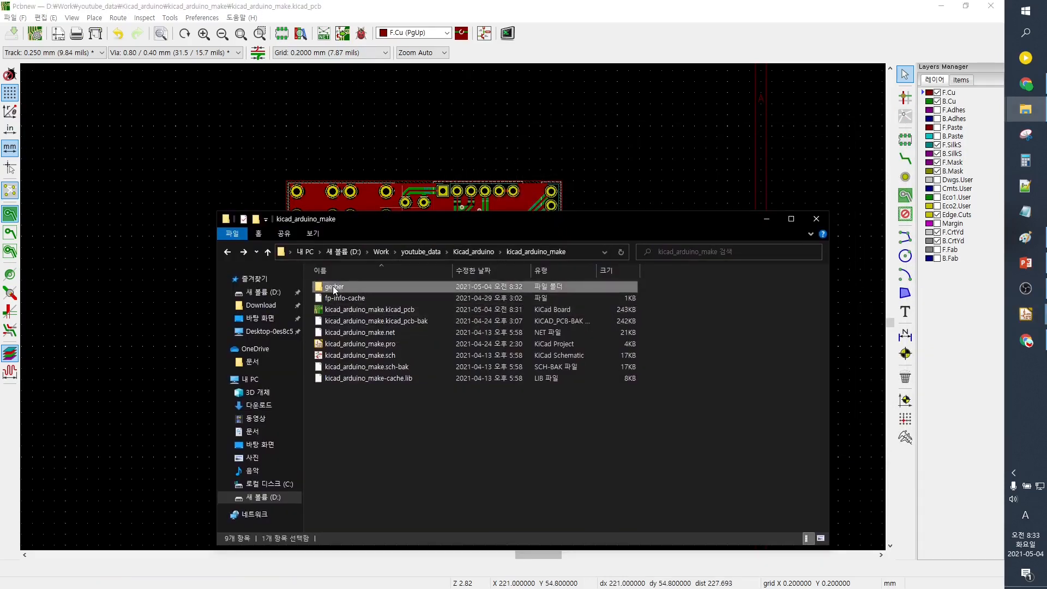
{"action": "double_click", "coordinate": [334, 288]}
{"action": "left_click_drag", "start_coordinate": [444, 435], "coordinate": [396, 316]}
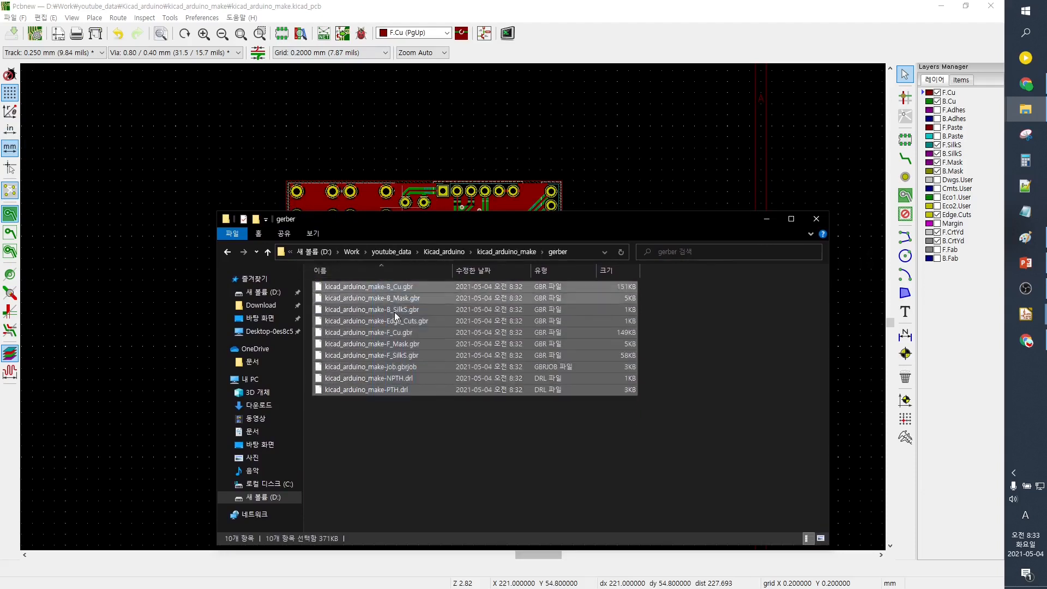
{"action": "right_click", "coordinate": [444, 327]}
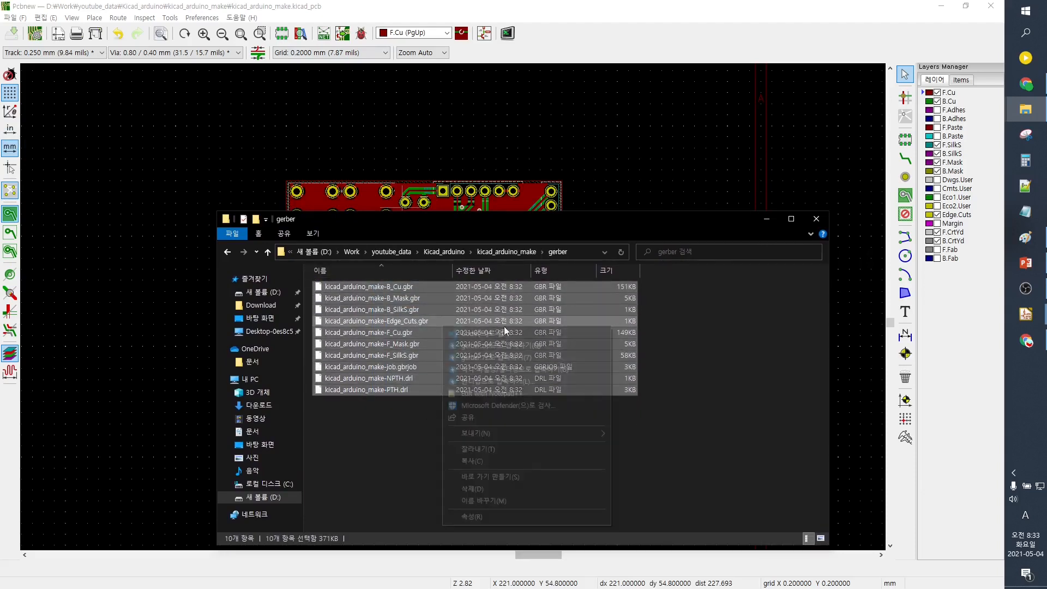
{"action": "left_click", "coordinate": [494, 347]}
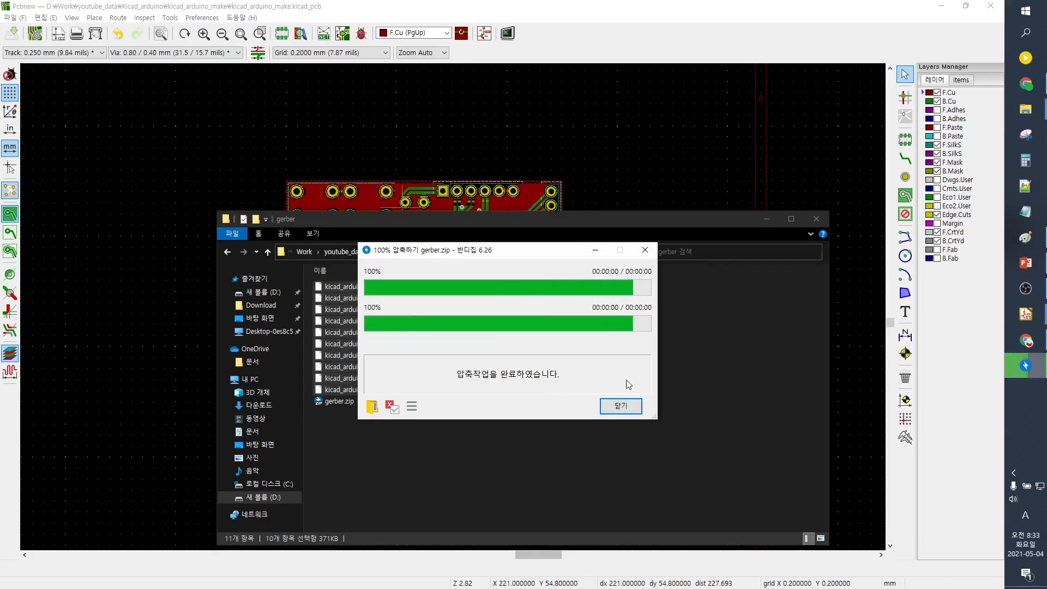
{"action": "left_click", "coordinate": [626, 406]}
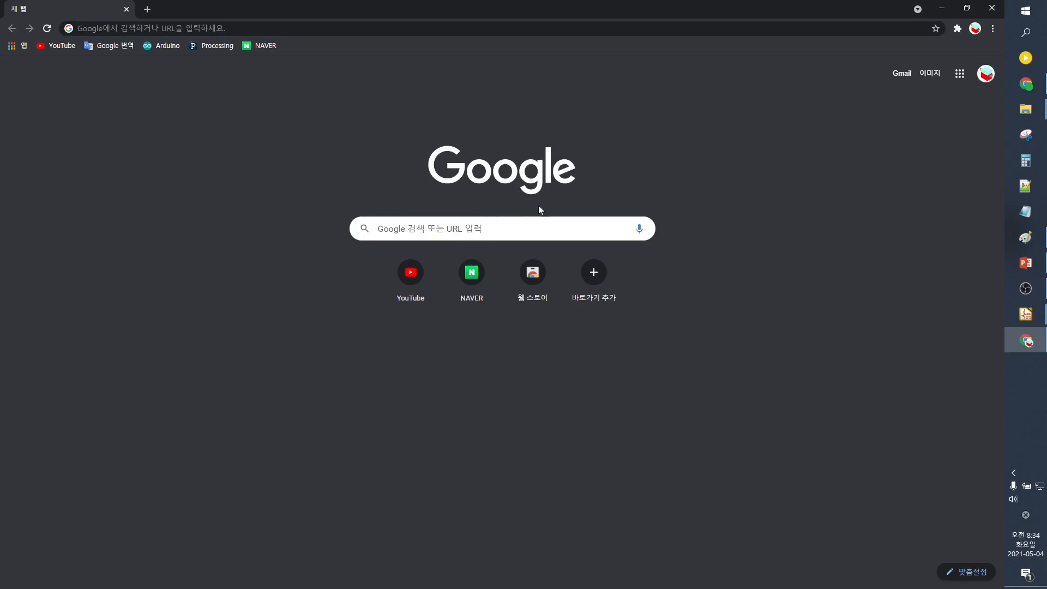
In Chrome, search Google for 샘플PCB and open the SamplePCB website
{"action": "left_click", "coordinate": [535, 229]}
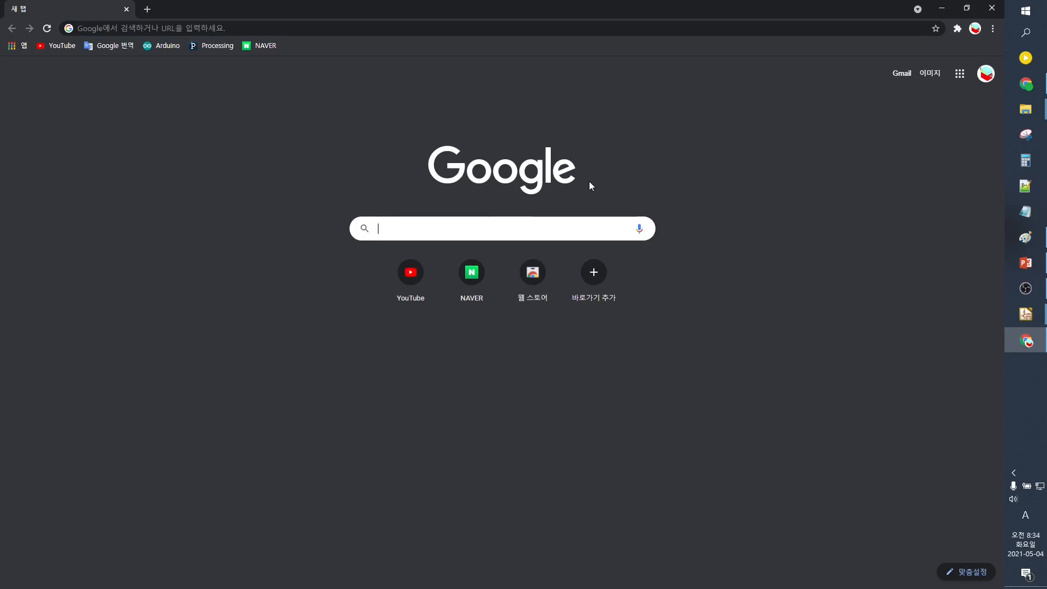
{"action": "type", "text": "elqk"}
{"action": "key", "text": "BackSpace"}
{"action": "key", "text": "BackSpace"}
{"action": "key", "text": "BackSpace"}
{"action": "key", "text": "BackSpace"}
{"action": "key", "text": "Hangul"}
{"action": "type", "text": "샘플PCB"}
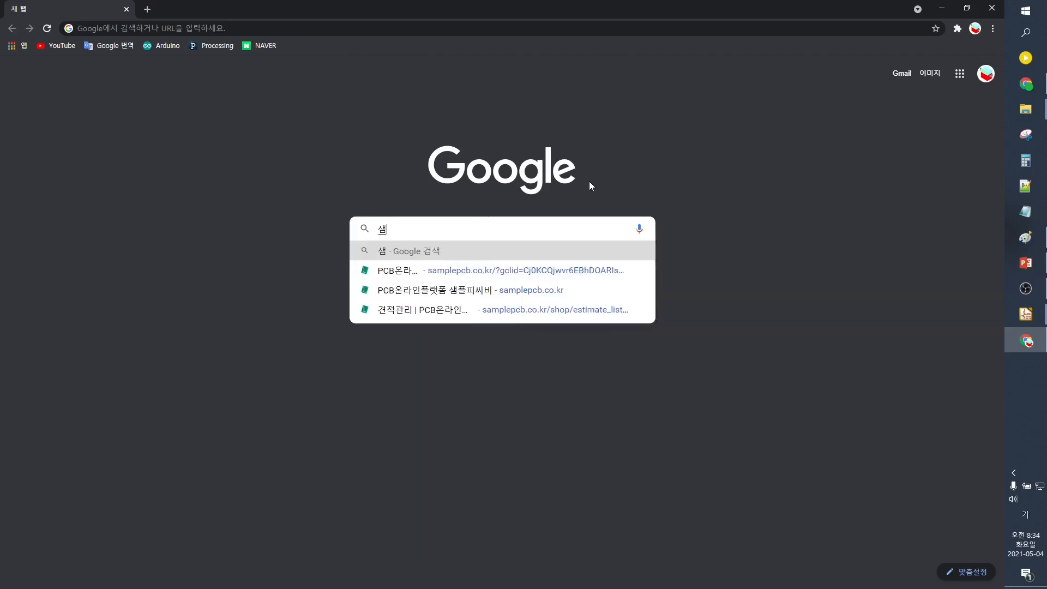
{"action": "key", "text": "Return"}
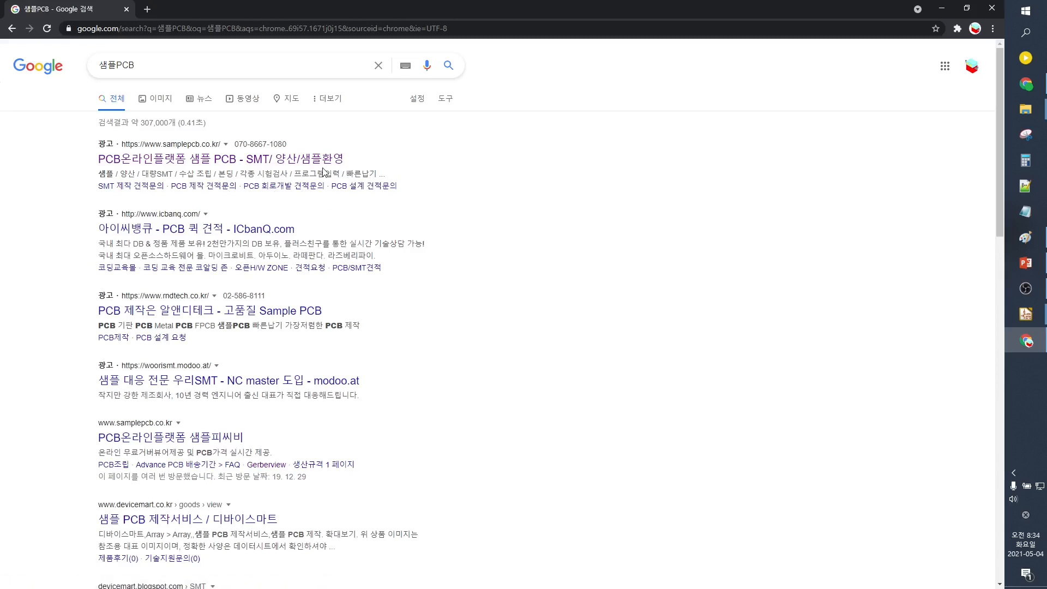
{"action": "left_click", "coordinate": [276, 159]}
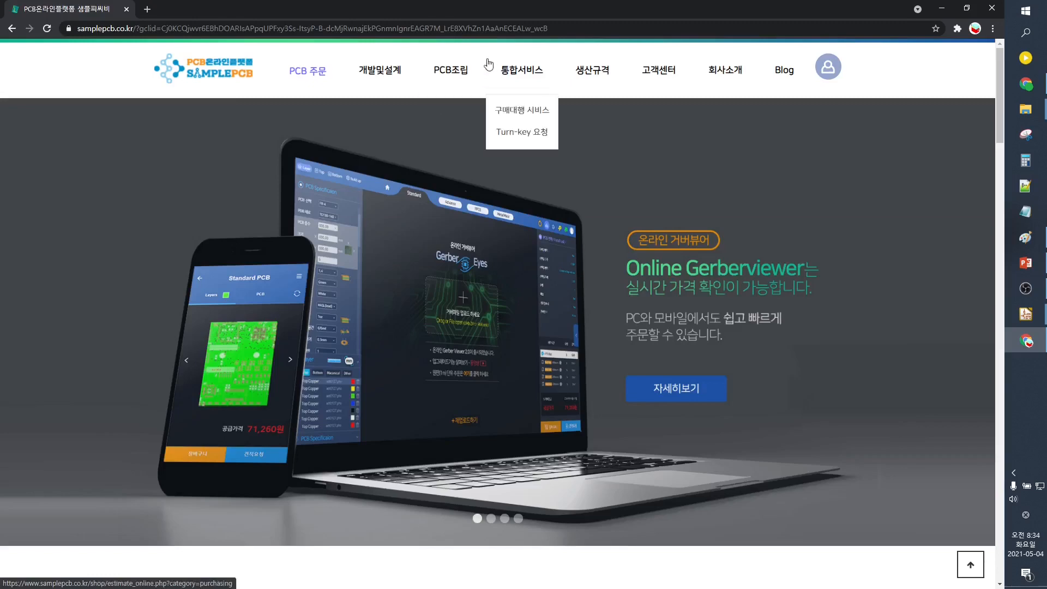
Sign in to the SamplePCB site with the Naver account
{"action": "left_click", "coordinate": [307, 69]}
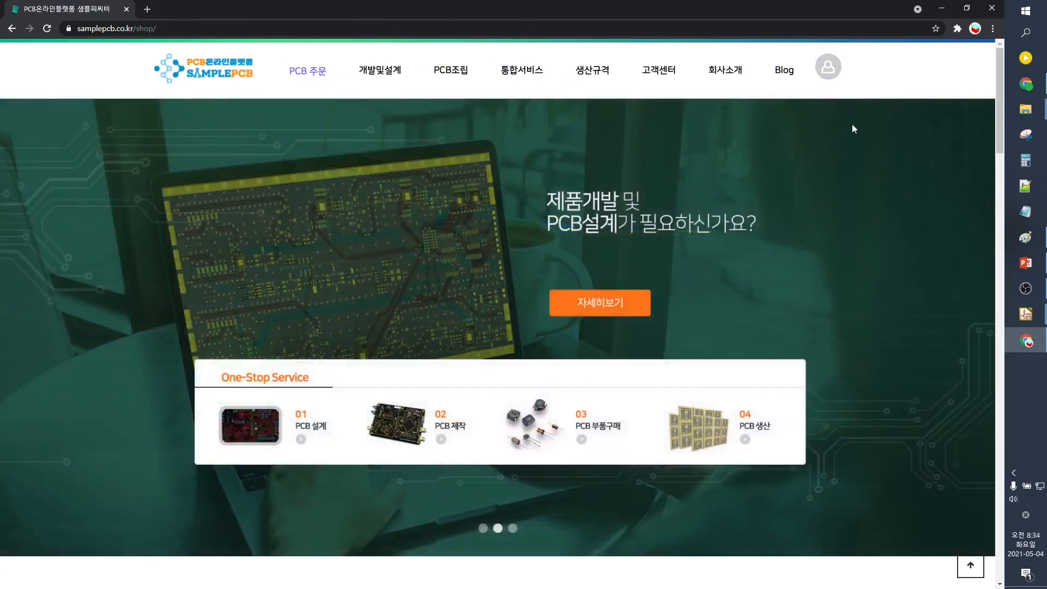
{"action": "mouse_move", "coordinate": [829, 74]}
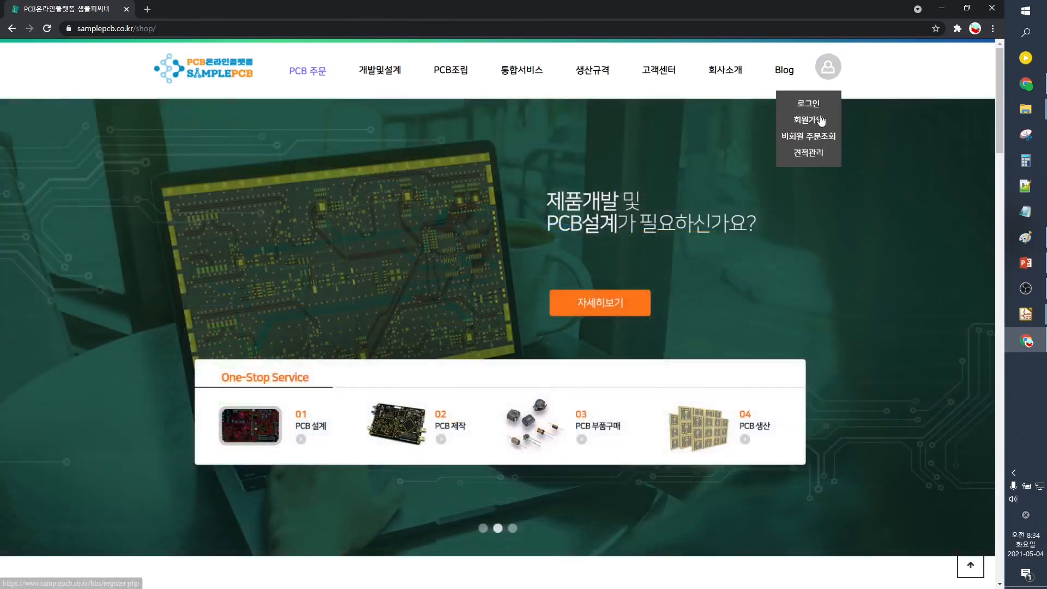
{"action": "left_click", "coordinate": [809, 105]}
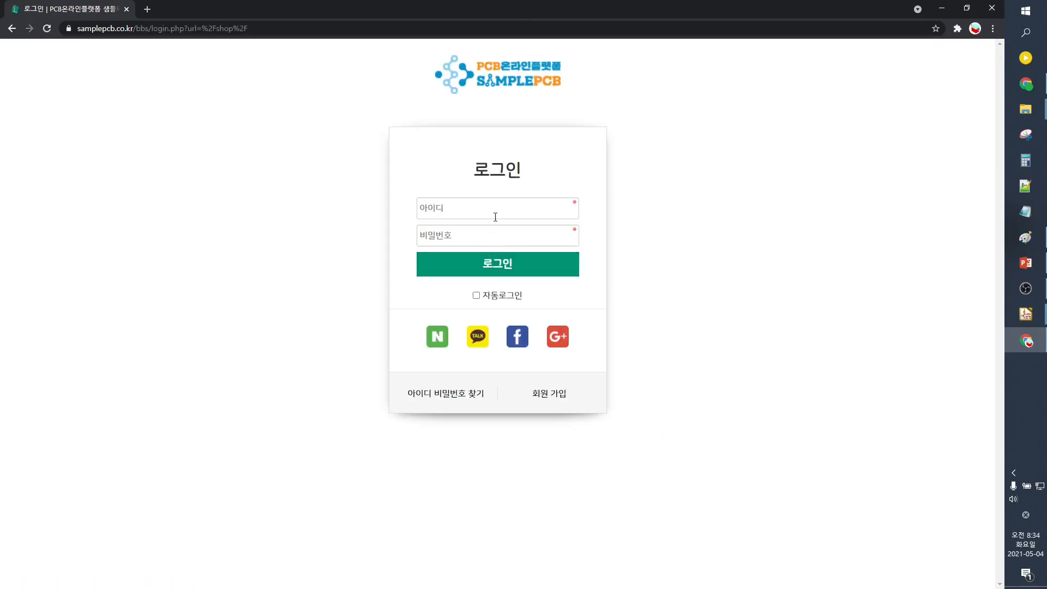
{"action": "left_click", "coordinate": [439, 337]}
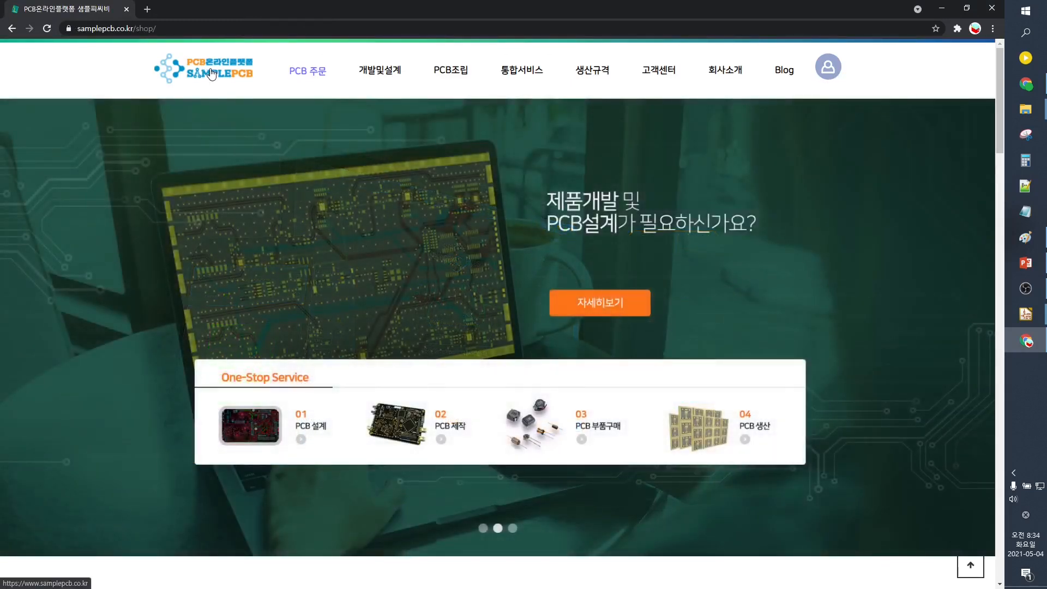
Open the sample PCB order viewer and upload gerber.zip from the gerber folder
{"action": "mouse_move", "coordinate": [330, 75]}
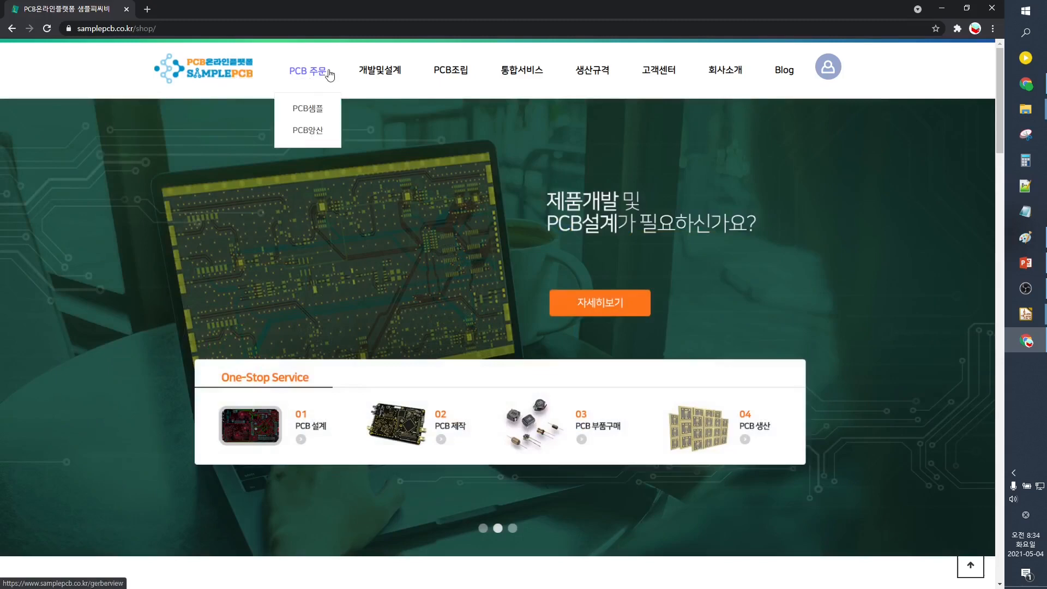
{"action": "left_click", "coordinate": [315, 118]}
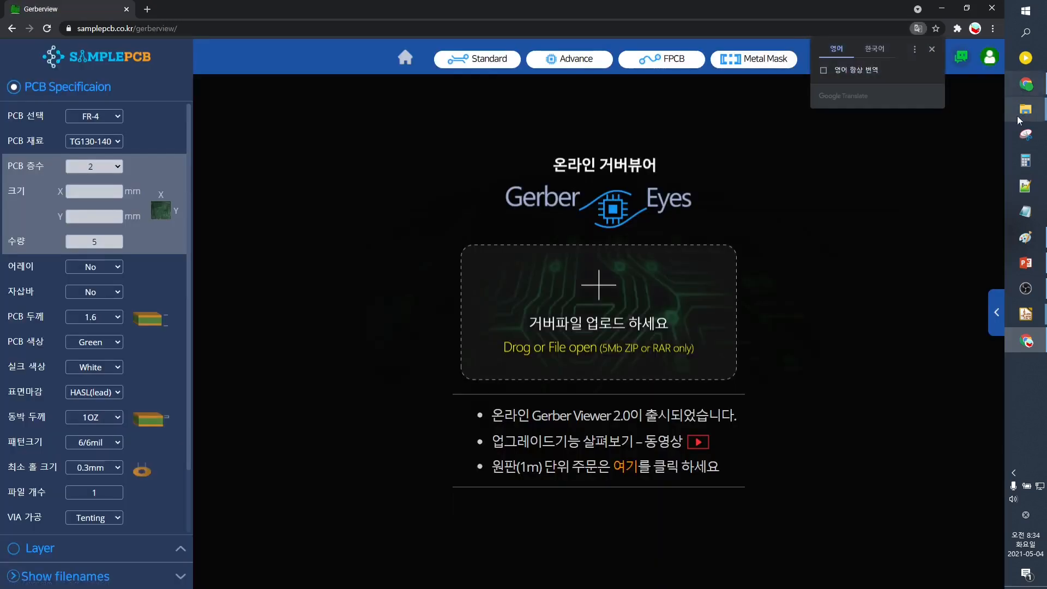
{"action": "mouse_move", "coordinate": [1025, 109]}
{"action": "left_click", "coordinate": [946, 155]}
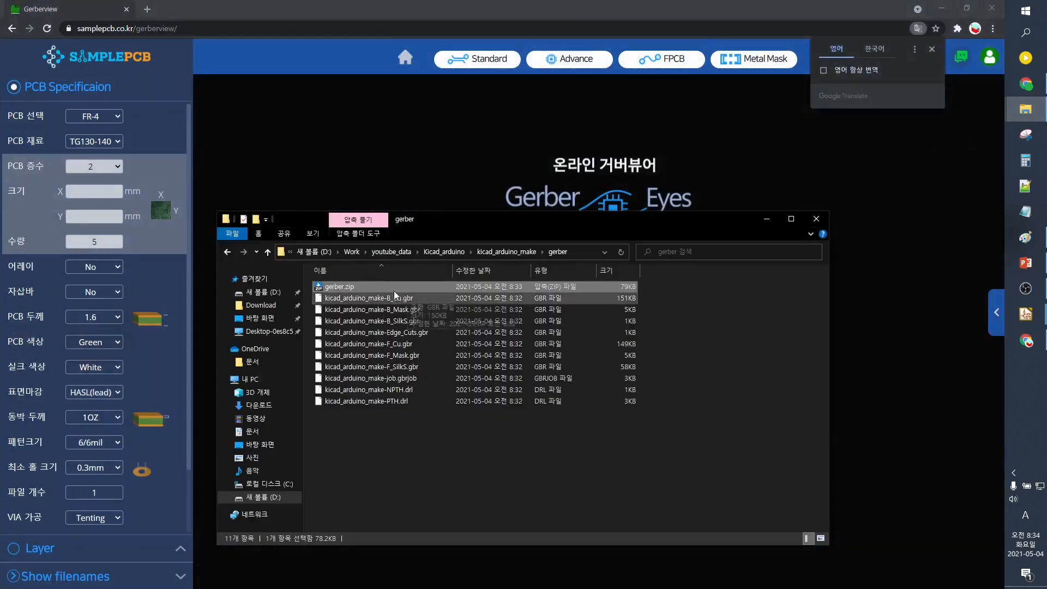
{"action": "left_click_drag", "start_coordinate": [329, 288], "coordinate": [352, 287]}
{"action": "left_click_drag", "start_coordinate": [513, 455], "coordinate": [486, 169]}
{"action": "left_click", "coordinate": [344, 286]}
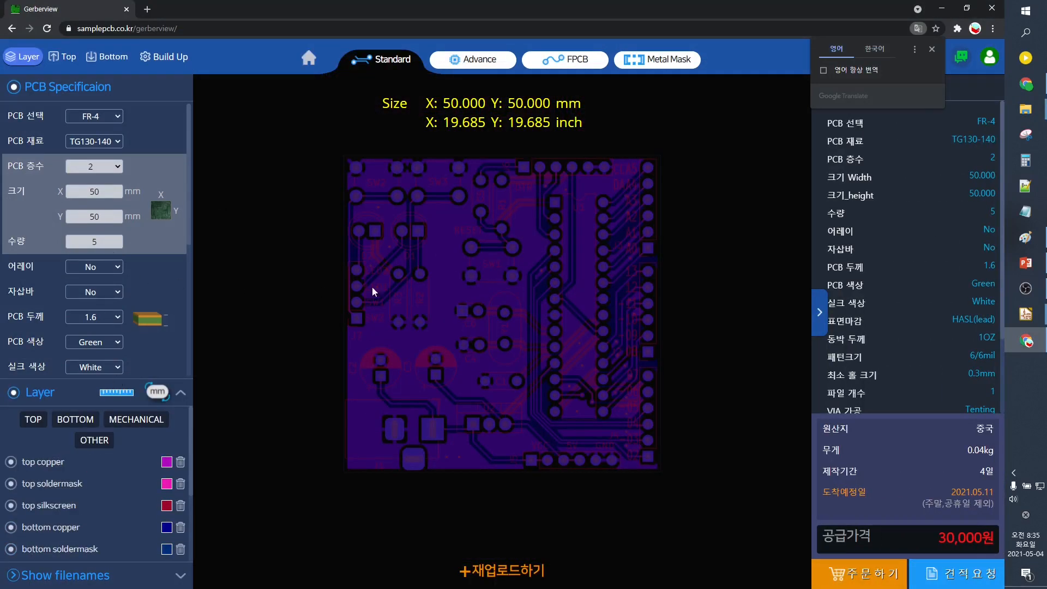
Hide and show again the top and bottom copper, soldermask and silkscreen layers to examine each one
{"action": "left_click", "coordinate": [11, 462]}
{"action": "left_click", "coordinate": [11, 484]}
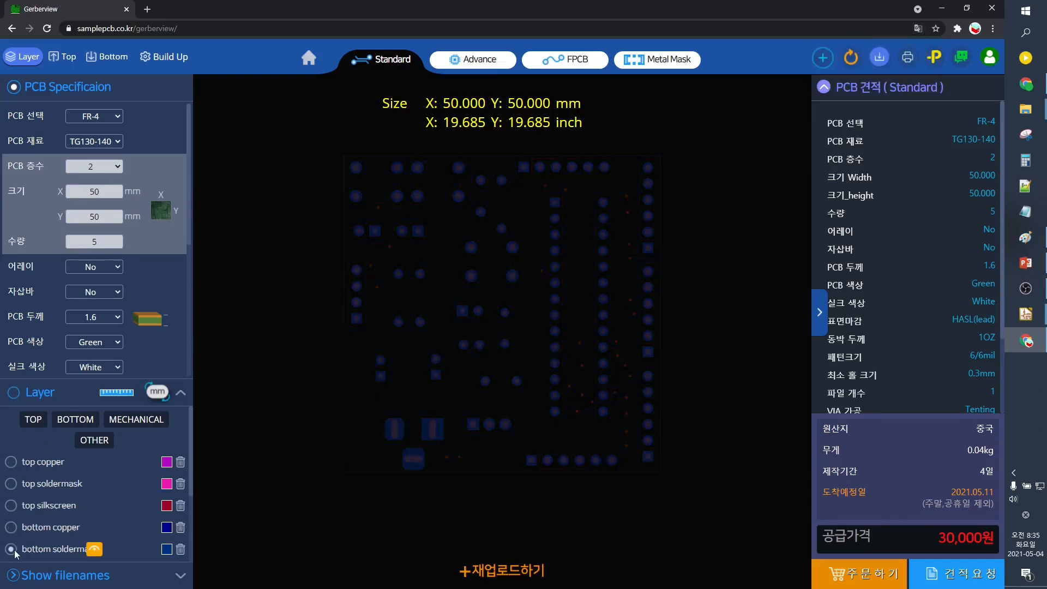
{"action": "left_click", "coordinate": [12, 461]}
{"action": "left_click", "coordinate": [11, 483]}
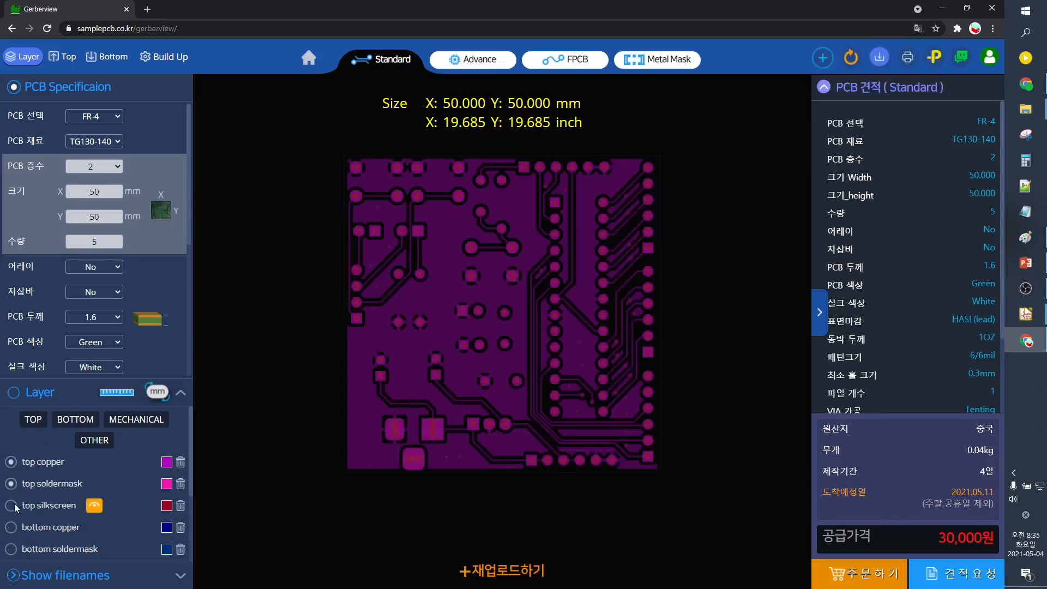
{"action": "left_click", "coordinate": [11, 505]}
{"action": "left_click", "coordinate": [12, 527]}
{"action": "left_click", "coordinate": [12, 549]}
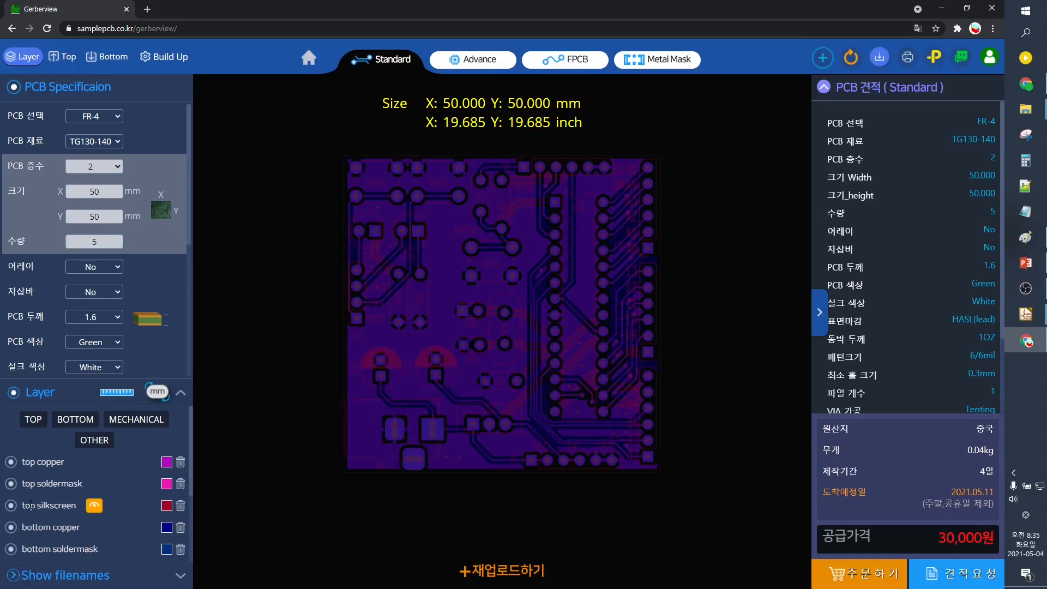
Review the viewer's top, bottom and mechanical layer groups
{"action": "left_click", "coordinate": [42, 421]}
{"action": "left_click", "coordinate": [82, 423]}
{"action": "left_click", "coordinate": [131, 420]}
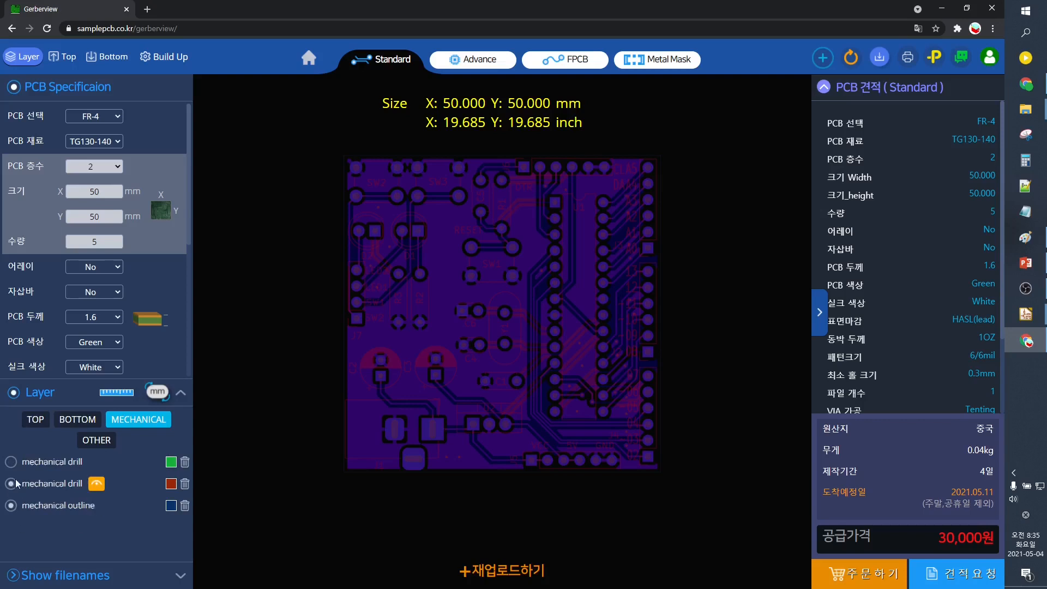
Set the top silkscreen layer's display colour to light grey (232, 232, 232) and show the layer filenames
{"action": "left_click", "coordinate": [36, 421]}
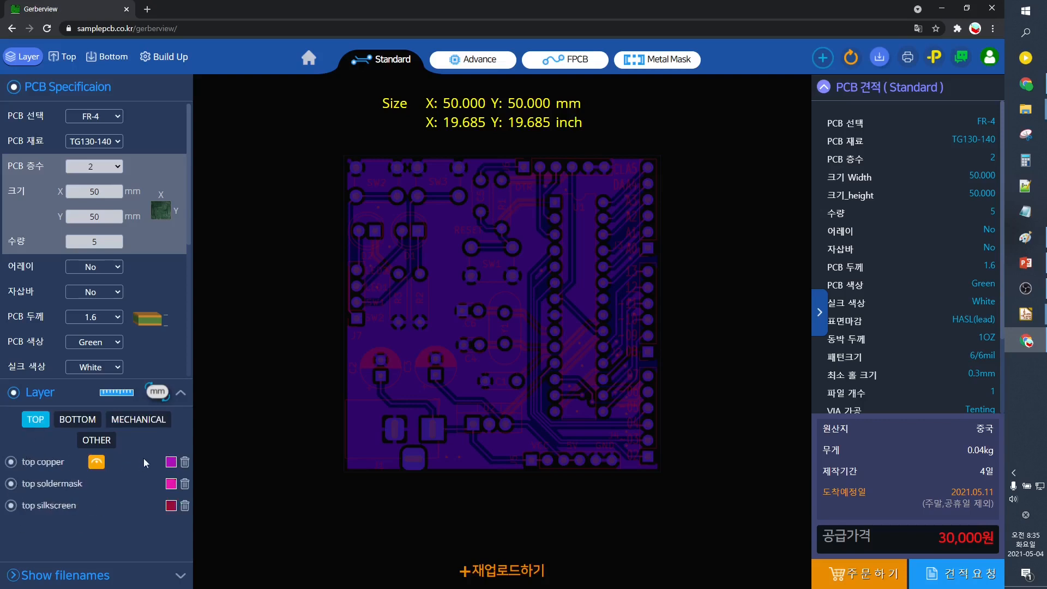
{"action": "left_click", "coordinate": [170, 506]}
{"action": "left_click", "coordinate": [188, 379]}
{"action": "left_click", "coordinate": [175, 374]}
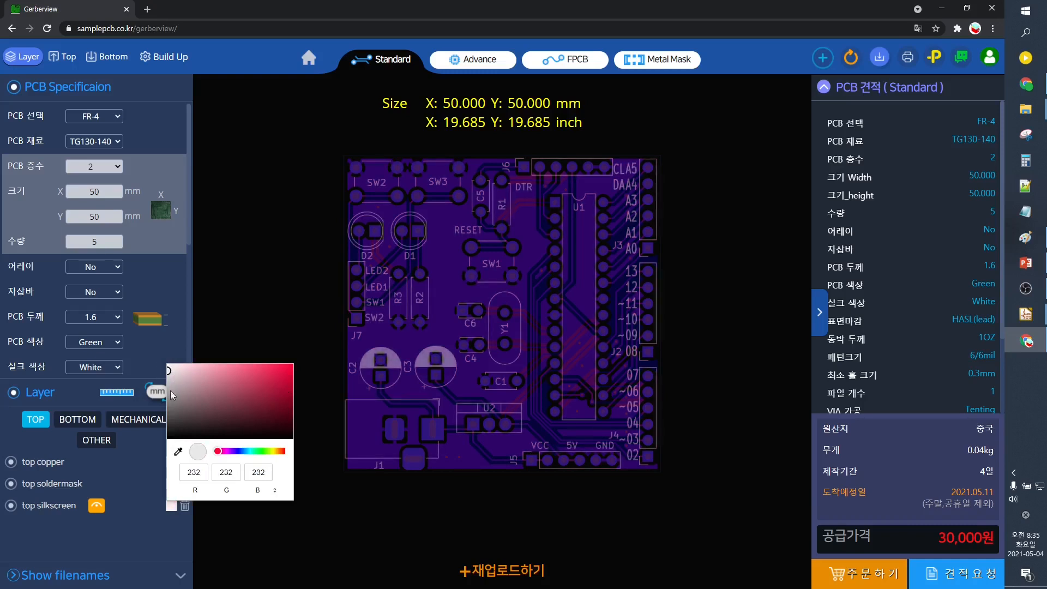
{"action": "left_click", "coordinate": [180, 574]}
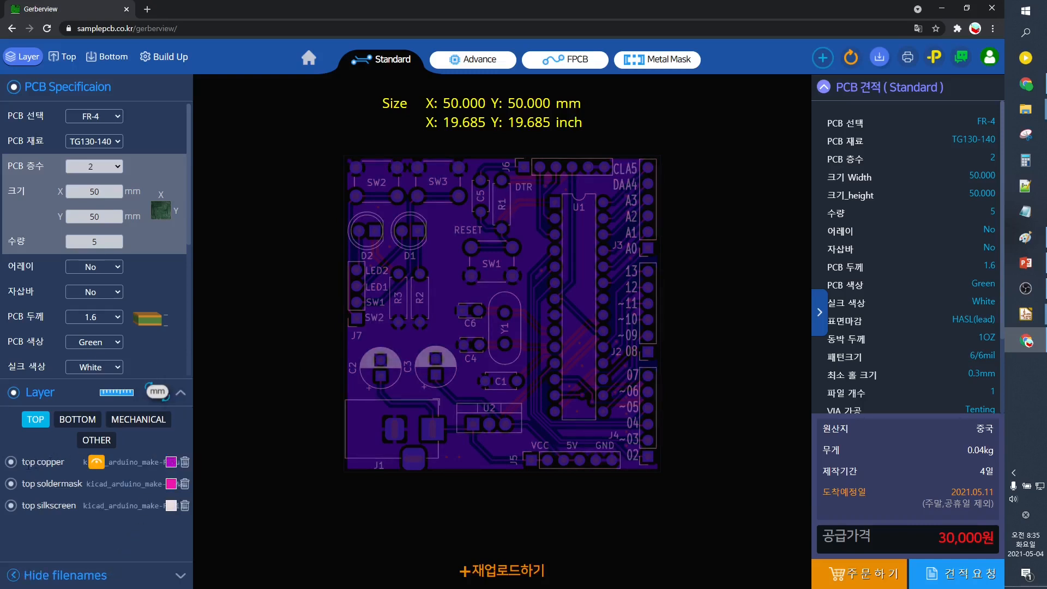
Set the top copper layer's display colour to olive yellow (178, 190, 9)
{"action": "left_click", "coordinate": [171, 462]}
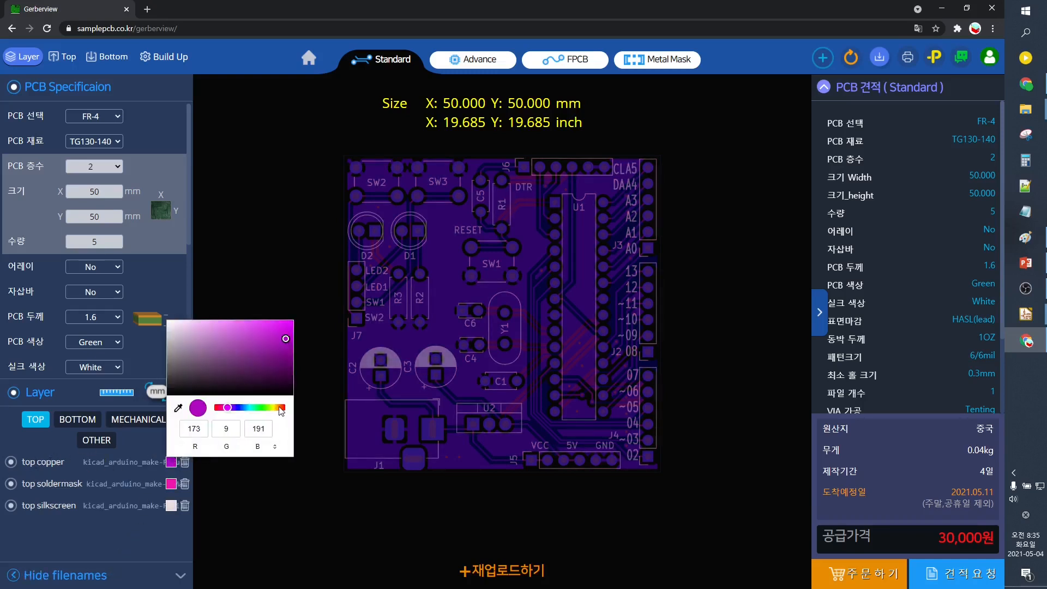
{"action": "left_click_drag", "start_coordinate": [281, 412], "coordinate": [272, 408]}
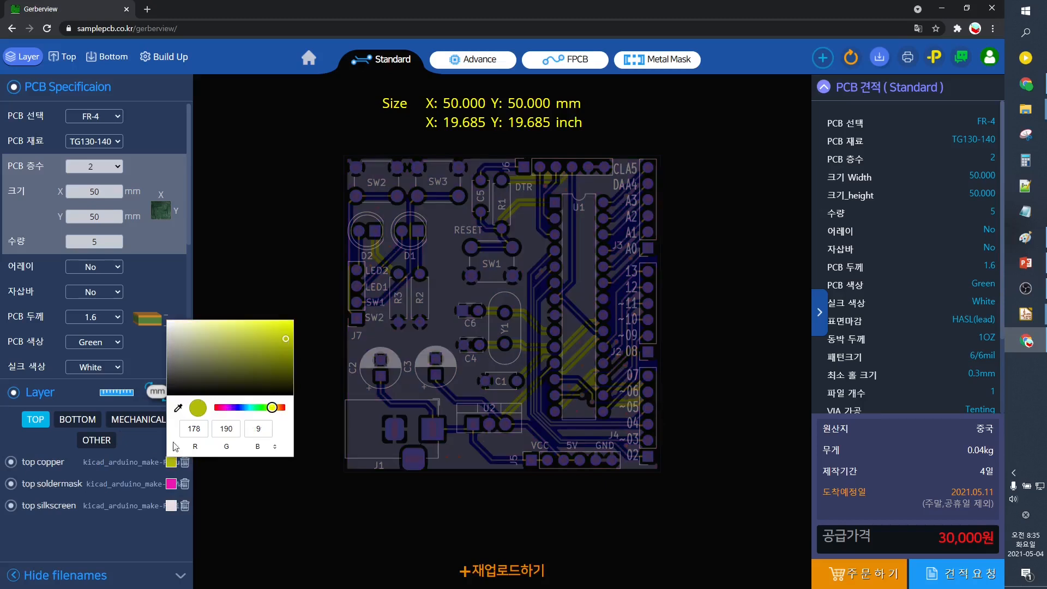
{"action": "left_click", "coordinate": [59, 555]}
Set the bottom copper layer's display colour to bright green
{"action": "left_click", "coordinate": [78, 419]}
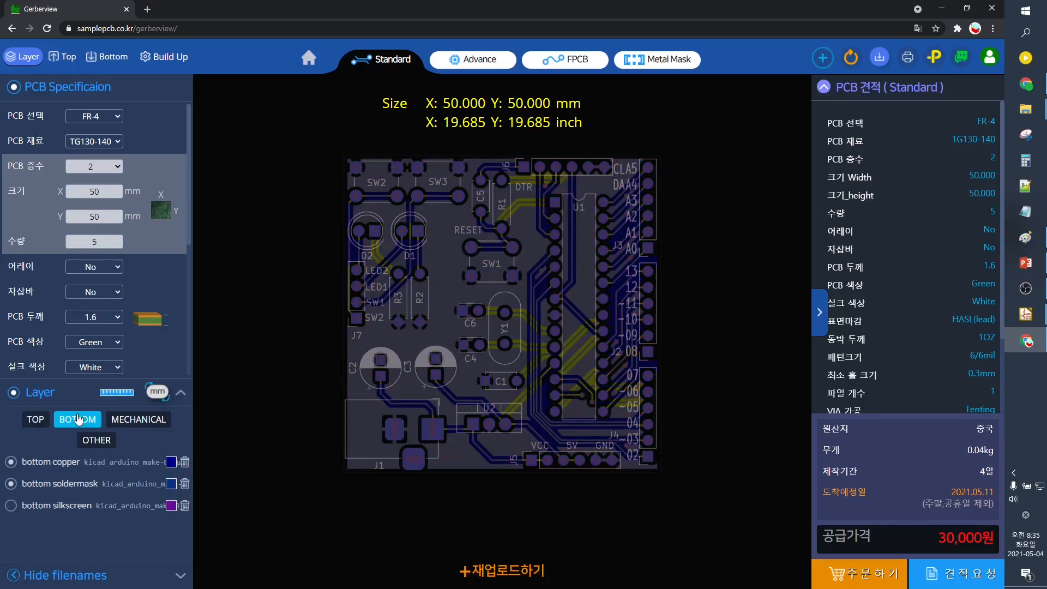
{"action": "left_click", "coordinate": [172, 463]}
{"action": "left_click_drag", "start_coordinate": [287, 410], "coordinate": [264, 408]}
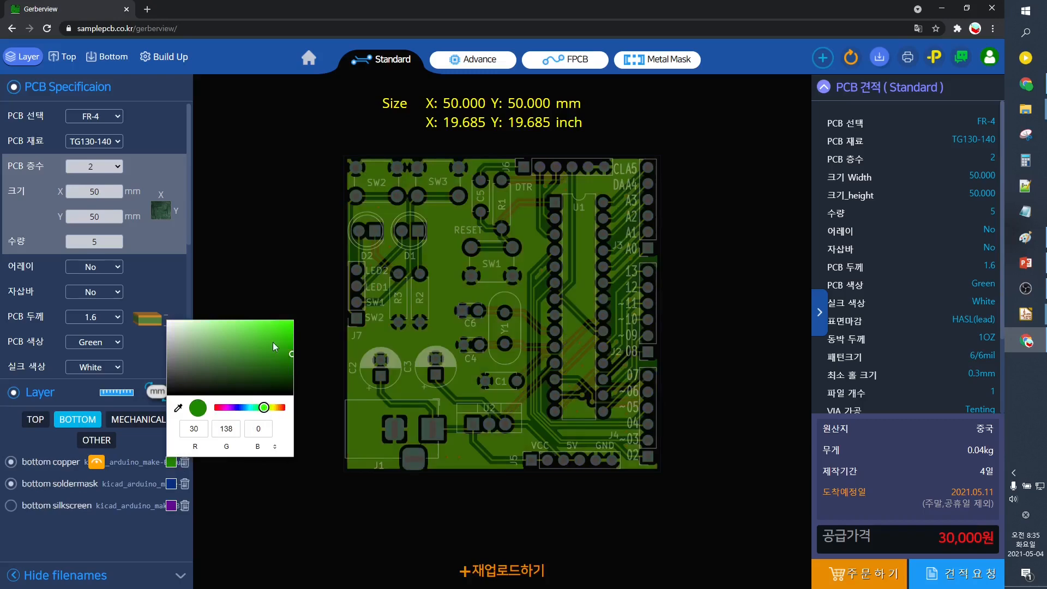
{"action": "left_click", "coordinate": [273, 342]}
{"action": "left_click", "coordinate": [106, 532]}
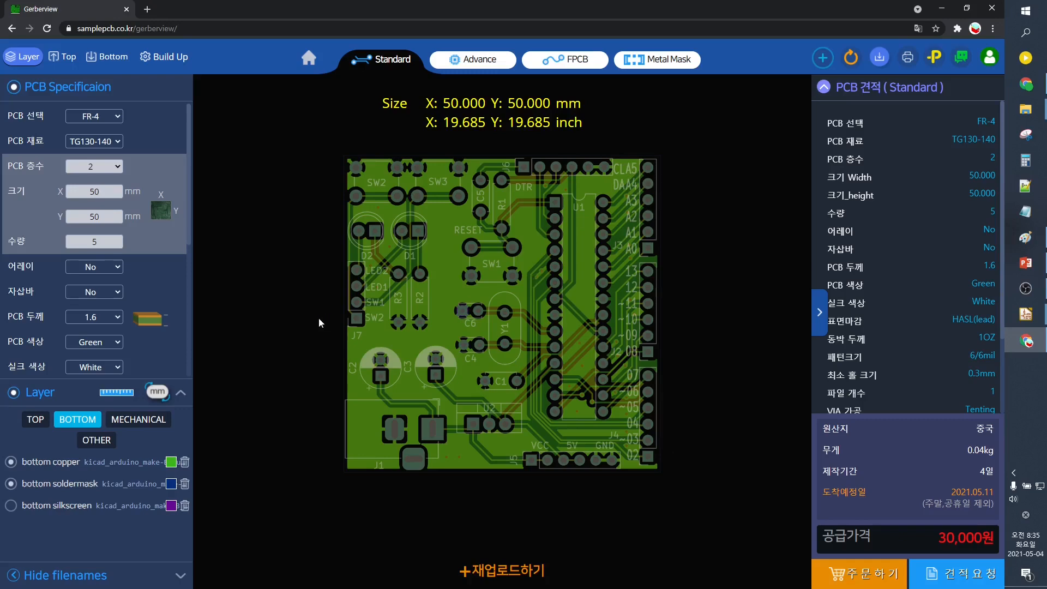
Compare the rendered top and bottom views of the board, ending on the top view
{"action": "left_click", "coordinate": [68, 66]}
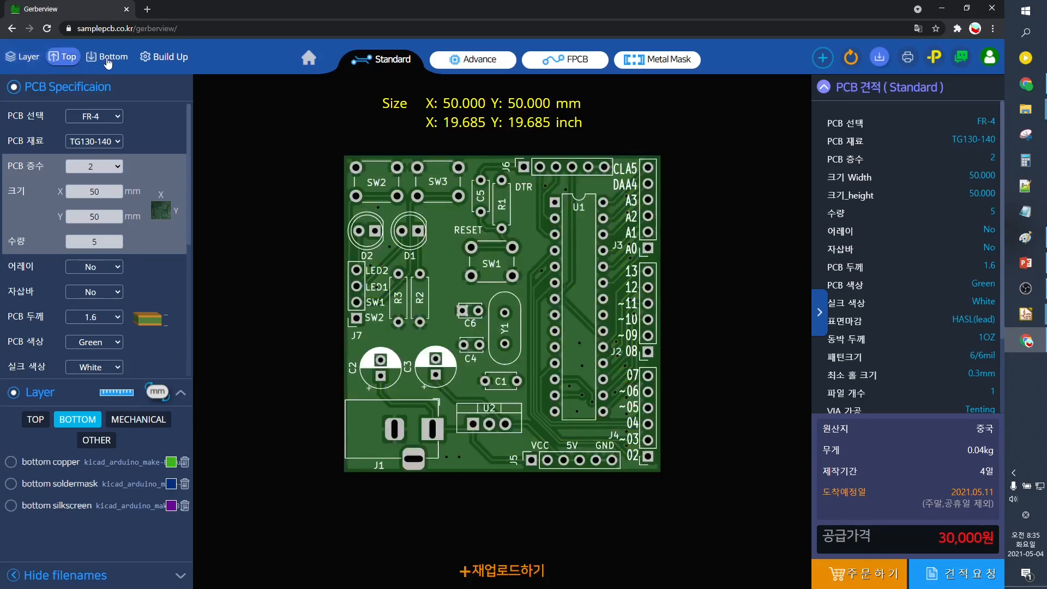
{"action": "left_click", "coordinate": [105, 62]}
{"action": "left_click", "coordinate": [70, 63]}
{"action": "left_click", "coordinate": [102, 60]}
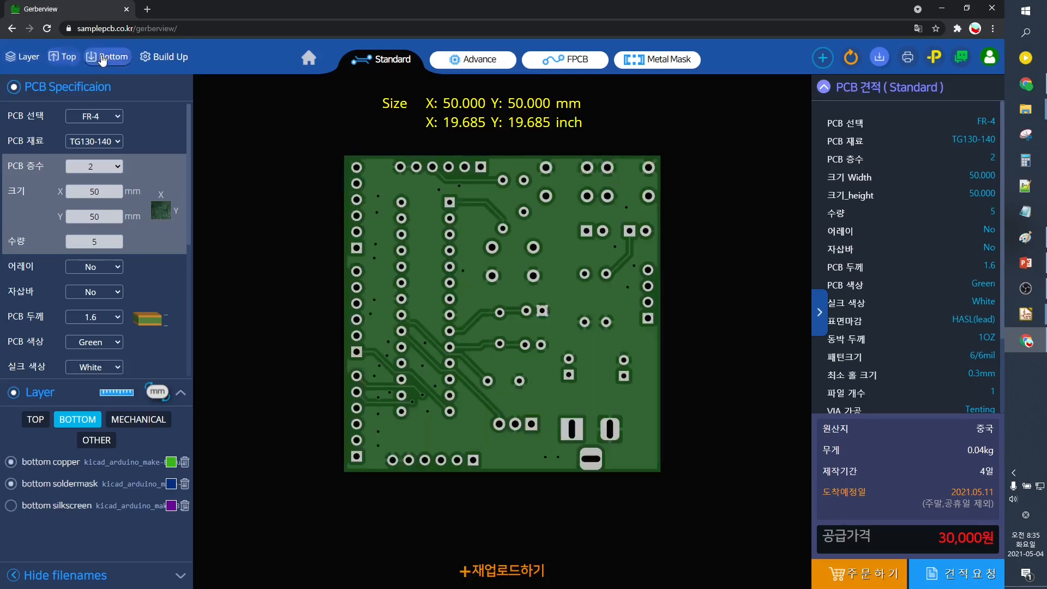
{"action": "left_click", "coordinate": [68, 61]}
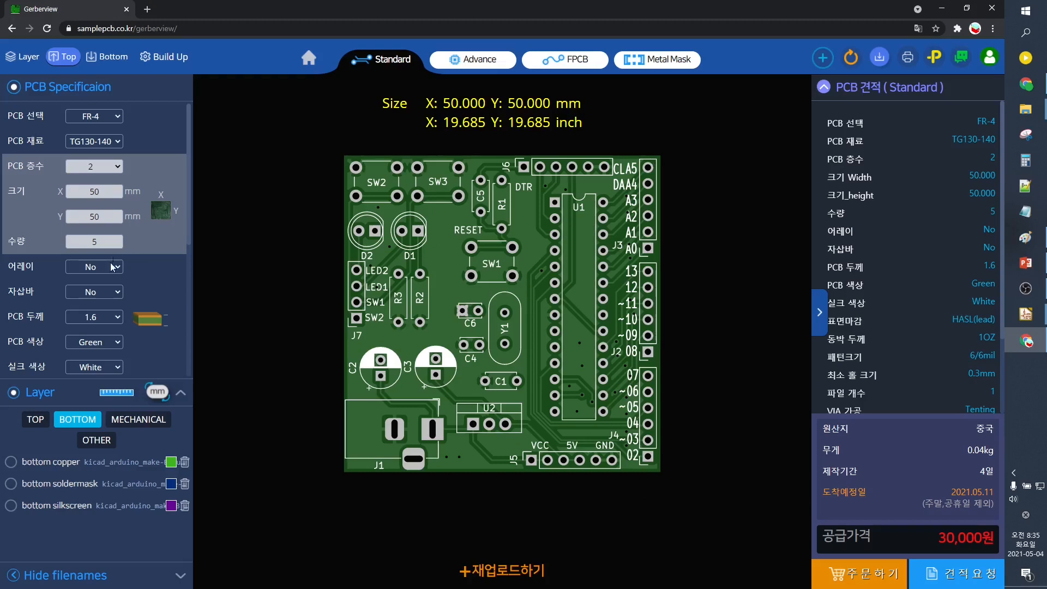
Preview the board with the PCB colour set to Yellow and return it to Green
{"action": "scroll", "coordinate": [110, 294], "scroll_direction": "down", "scroll_amount": 1}
{"action": "left_click", "coordinate": [101, 288]}
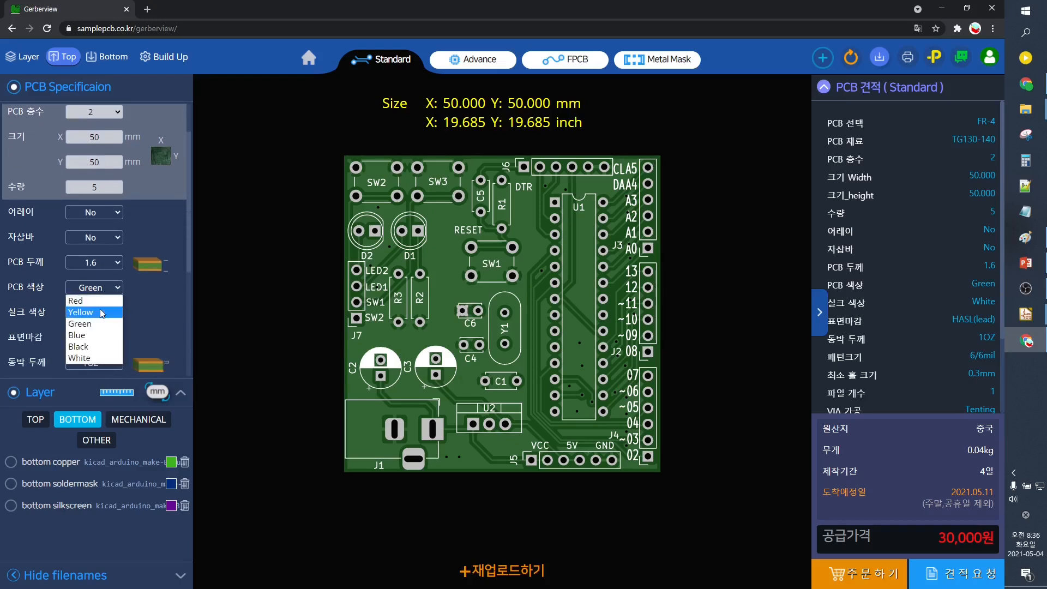
{"action": "left_click", "coordinate": [99, 311]}
{"action": "left_click", "coordinate": [99, 289]}
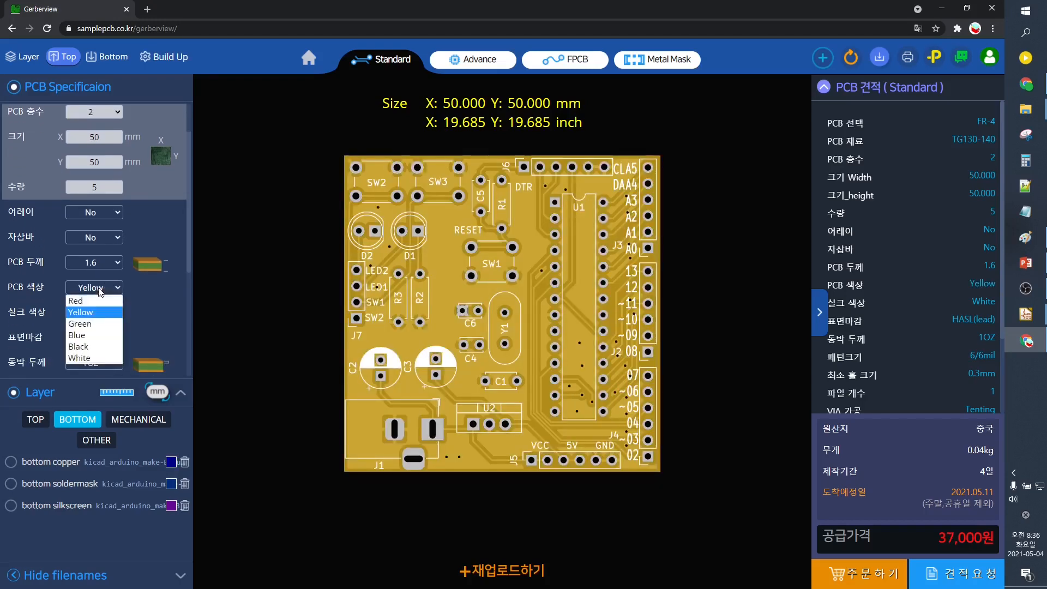
{"action": "left_click", "coordinate": [99, 325]}
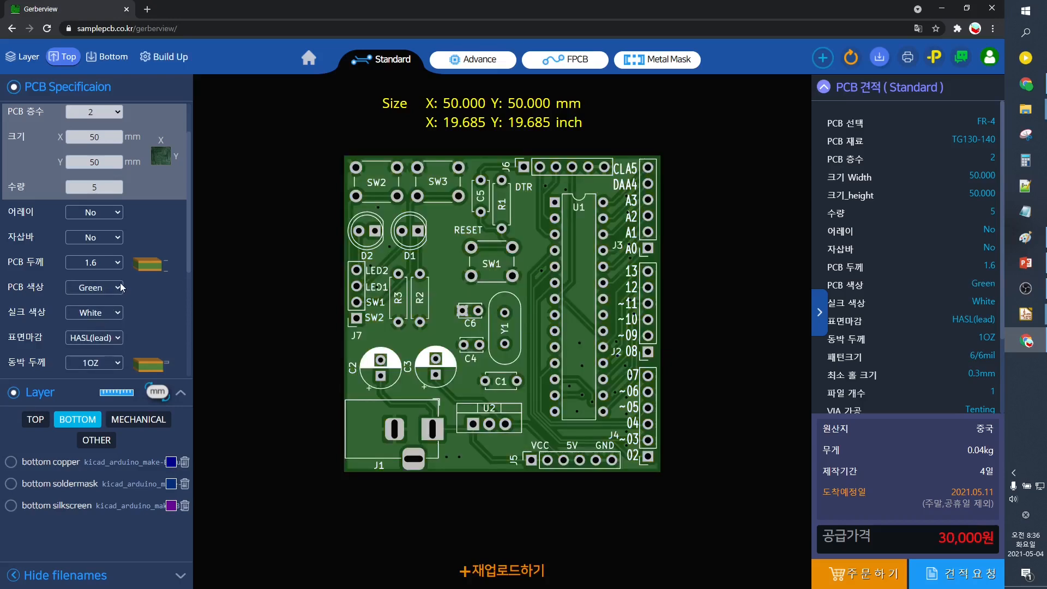
Preview the board with the PCB colour set to Red, Blue, Black and White in turn
{"action": "left_click", "coordinate": [121, 287]}
{"action": "left_click", "coordinate": [104, 300]}
{"action": "left_click", "coordinate": [116, 286]}
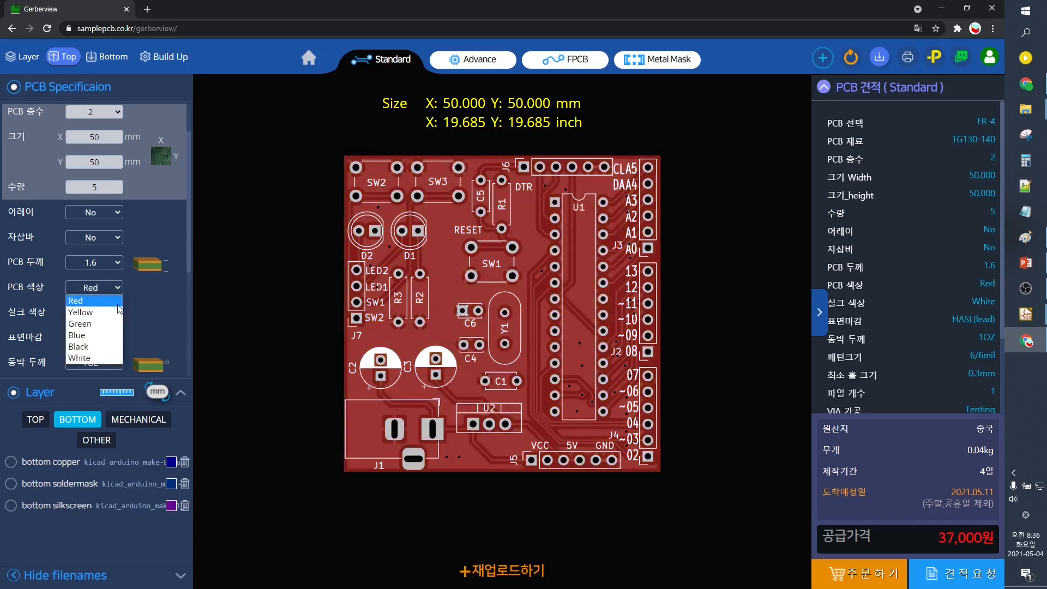
{"action": "left_click", "coordinate": [111, 339]}
{"action": "left_click", "coordinate": [113, 288]}
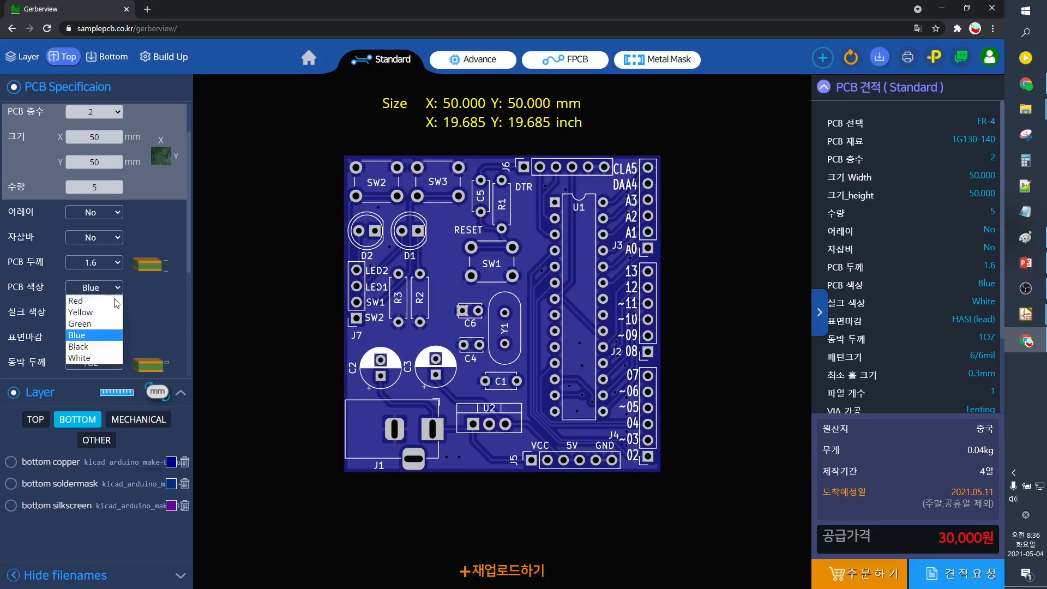
{"action": "left_click", "coordinate": [107, 347]}
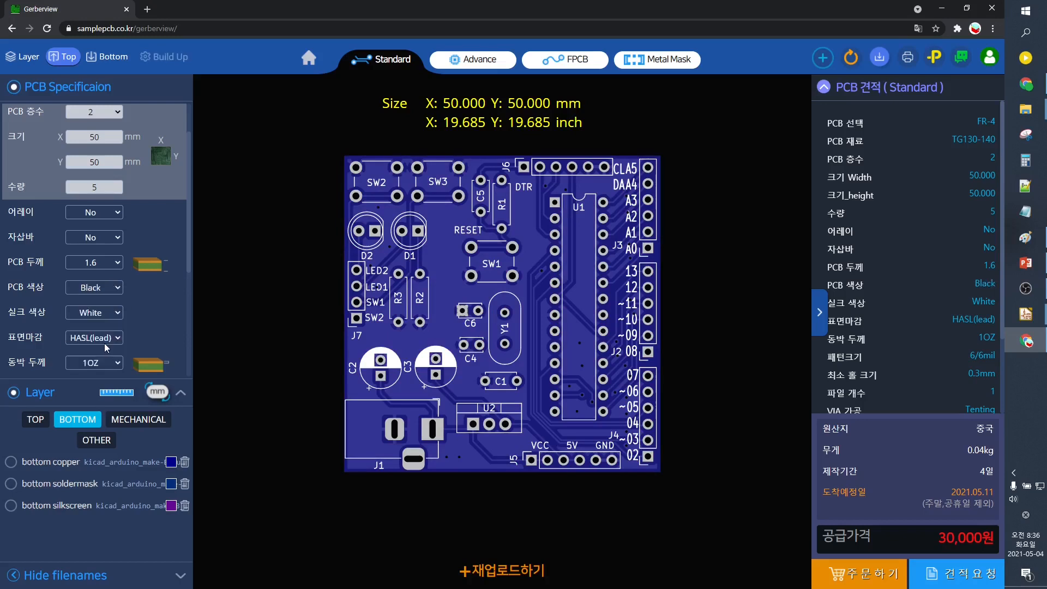
{"action": "left_click", "coordinate": [105, 292]}
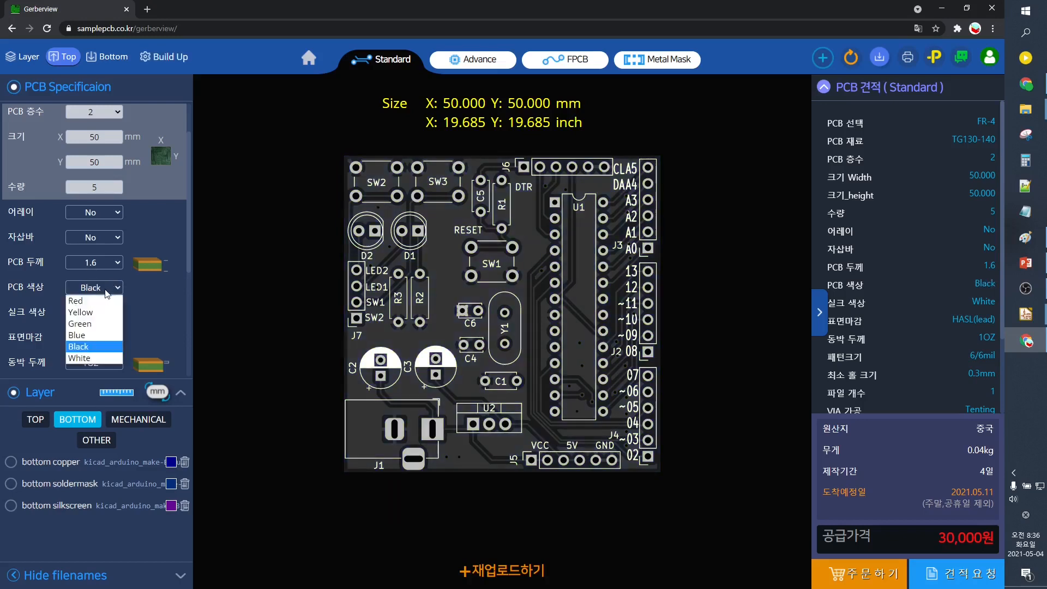
{"action": "left_click", "coordinate": [95, 359]}
Preview the white board with Black silkscreen and return the PCB colour to Green
{"action": "left_click", "coordinate": [103, 321]}
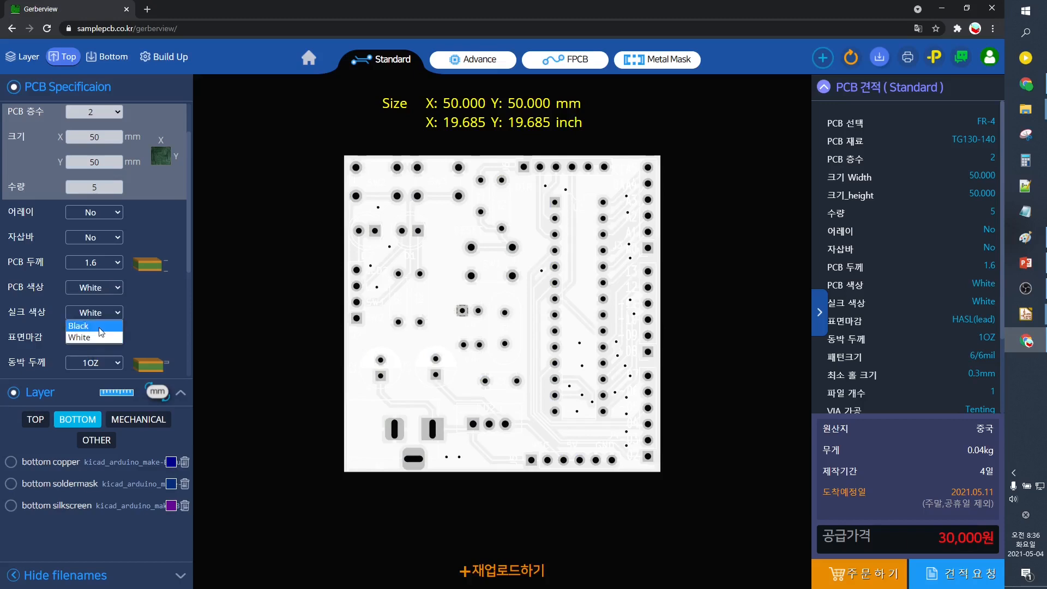
{"action": "left_click", "coordinate": [101, 338]}
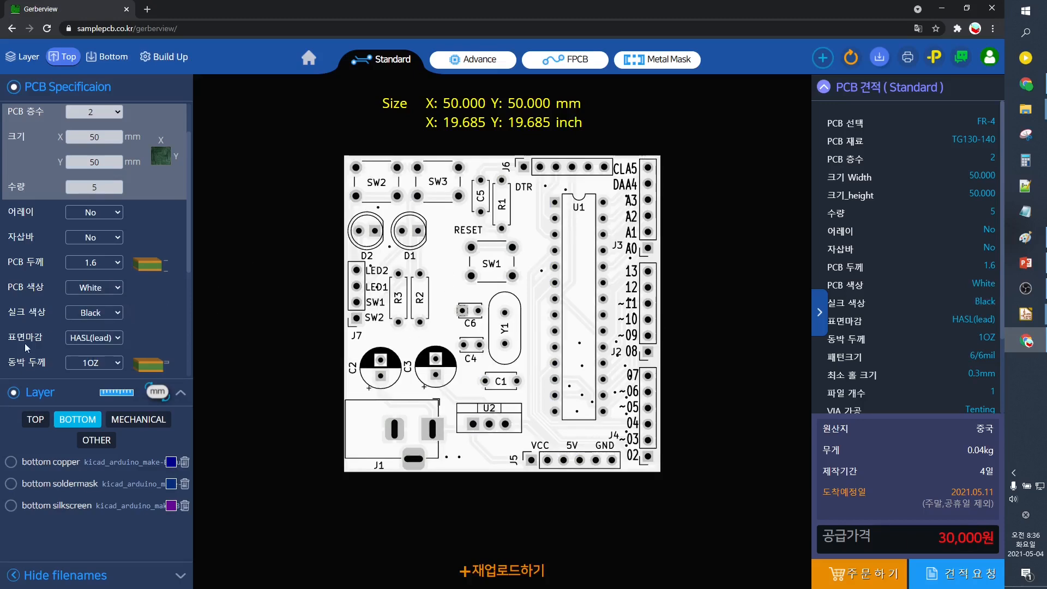
{"action": "left_click", "coordinate": [112, 289]}
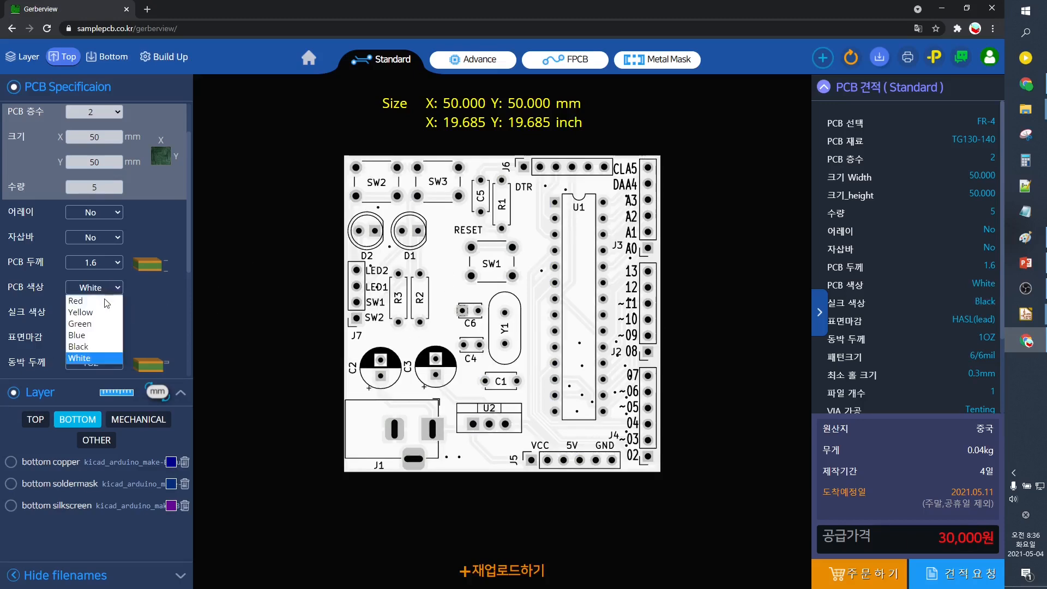
{"action": "left_click", "coordinate": [90, 324]}
Review the PCB specification settings, including the available board thicknesses, surface finish, copper thickness, pattern size and minimum hole size
{"action": "scroll", "coordinate": [165, 259], "scroll_direction": "up", "scroll_amount": 1}
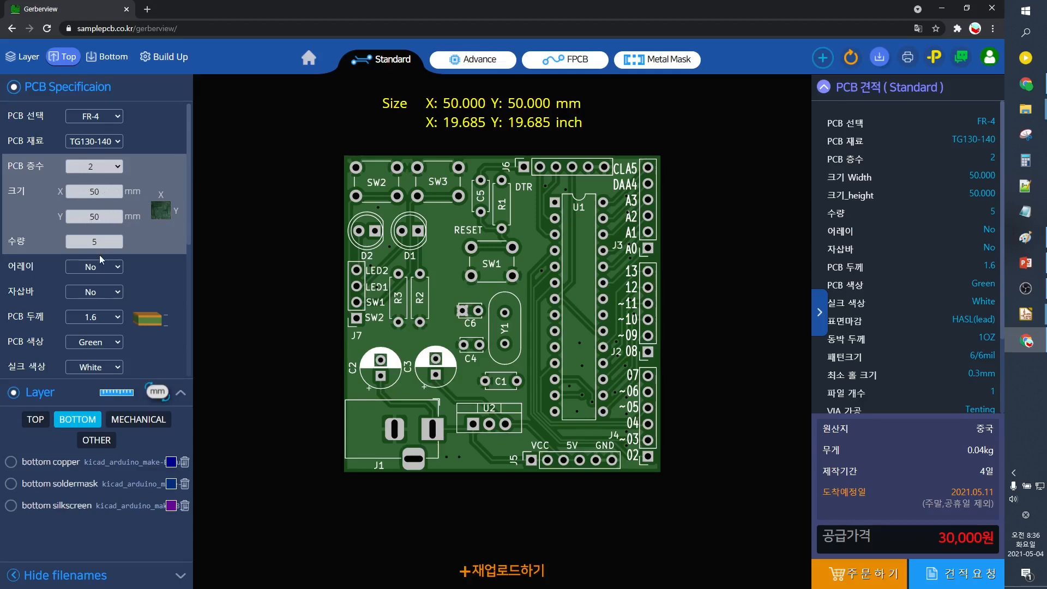
{"action": "scroll", "coordinate": [38, 265], "scroll_direction": "down", "scroll_amount": 2}
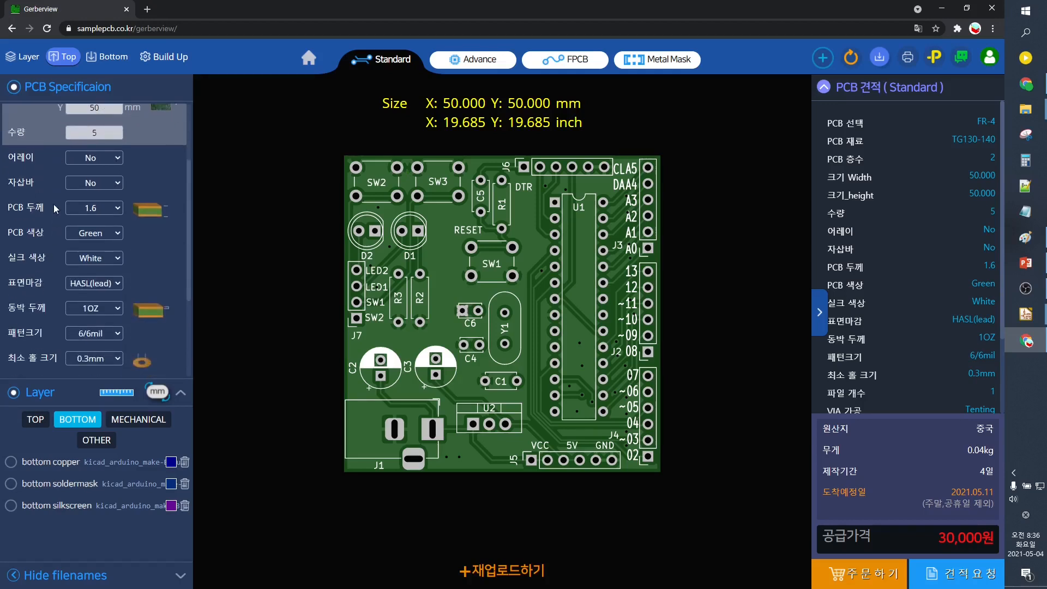
{"action": "left_click", "coordinate": [97, 207]}
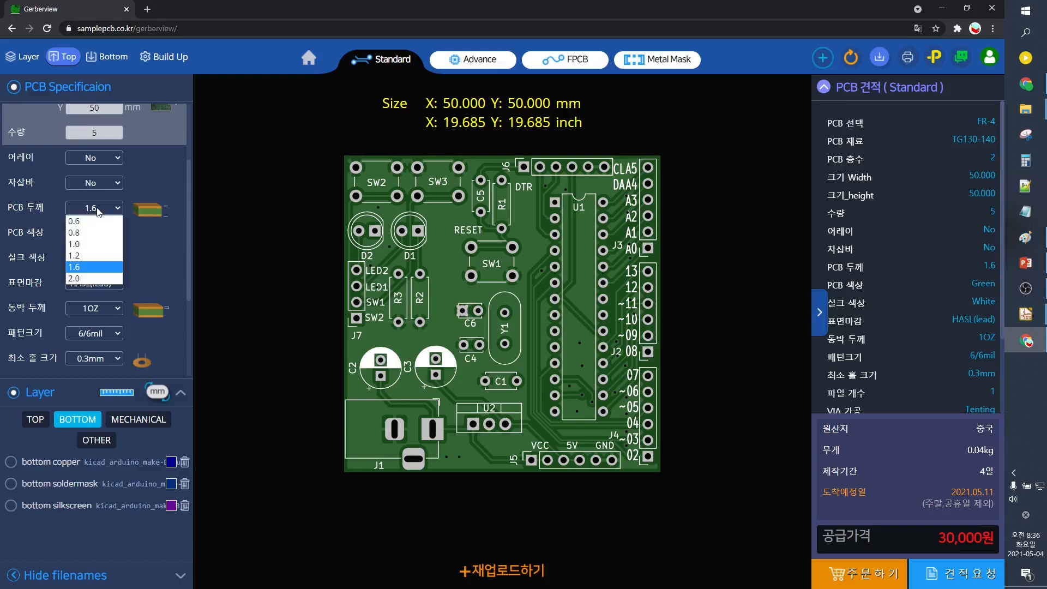
{"action": "left_click", "coordinate": [36, 244]}
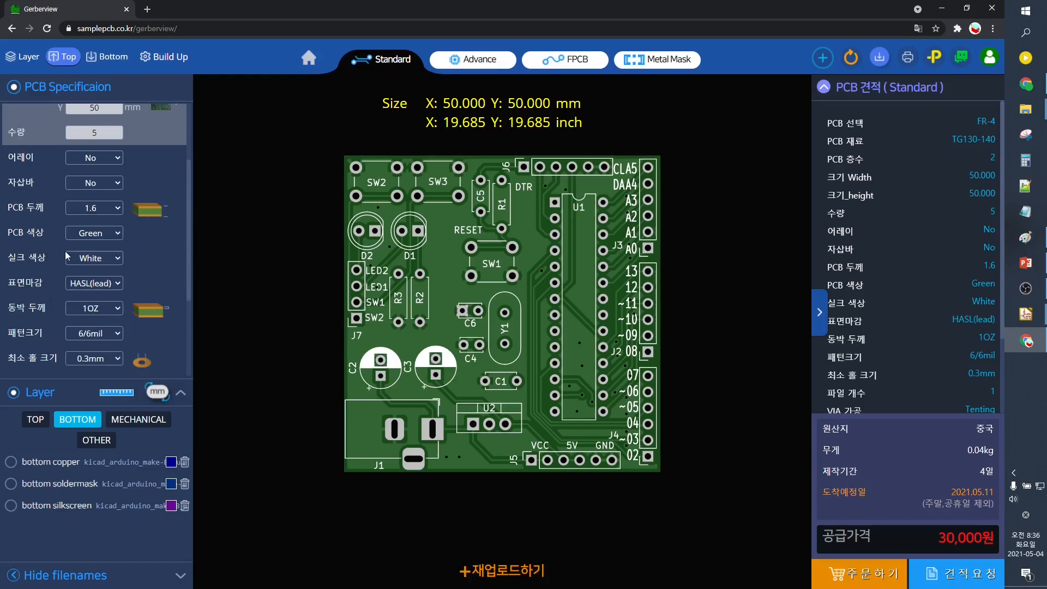
{"action": "scroll", "coordinate": [90, 254], "scroll_direction": "down", "scroll_amount": 2}
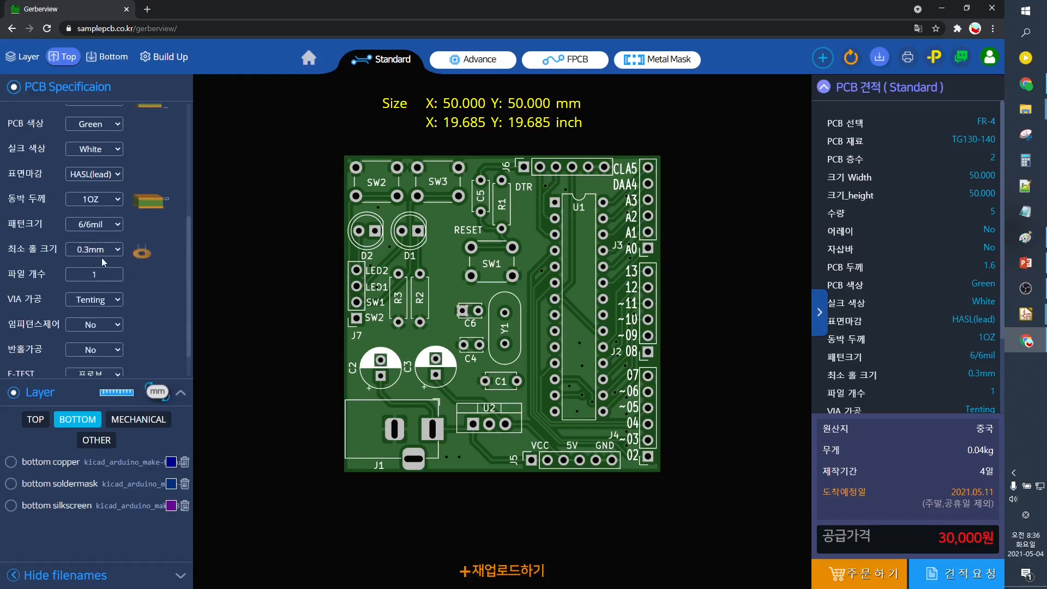
{"action": "scroll", "coordinate": [114, 258], "scroll_direction": "up", "scroll_amount": 2}
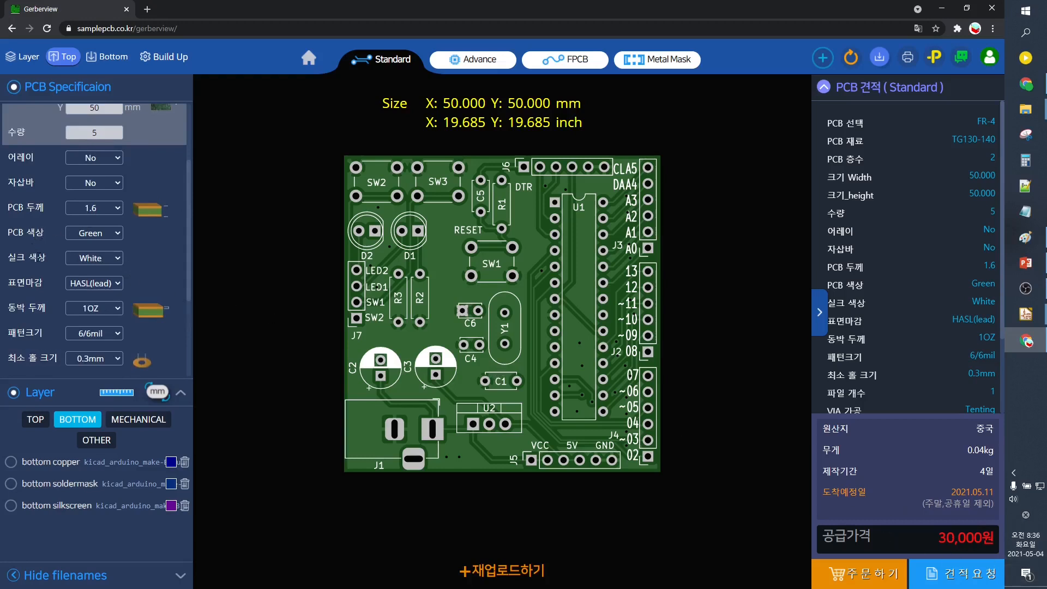
{"action": "scroll", "coordinate": [79, 318], "scroll_direction": "down", "scroll_amount": 1}
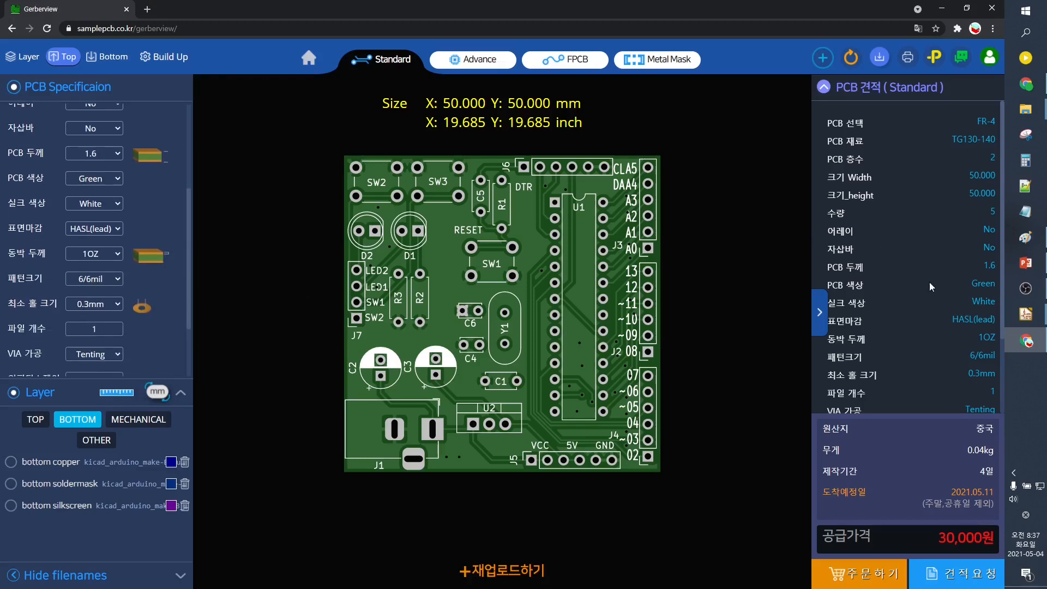
Switch to the Pcbnew board layout, examine the front copper tracks beside U1's +5V pad, and return to the order viewer
{"action": "mouse_move", "coordinate": [1025, 313]}
{"action": "left_click", "coordinate": [946, 360]}
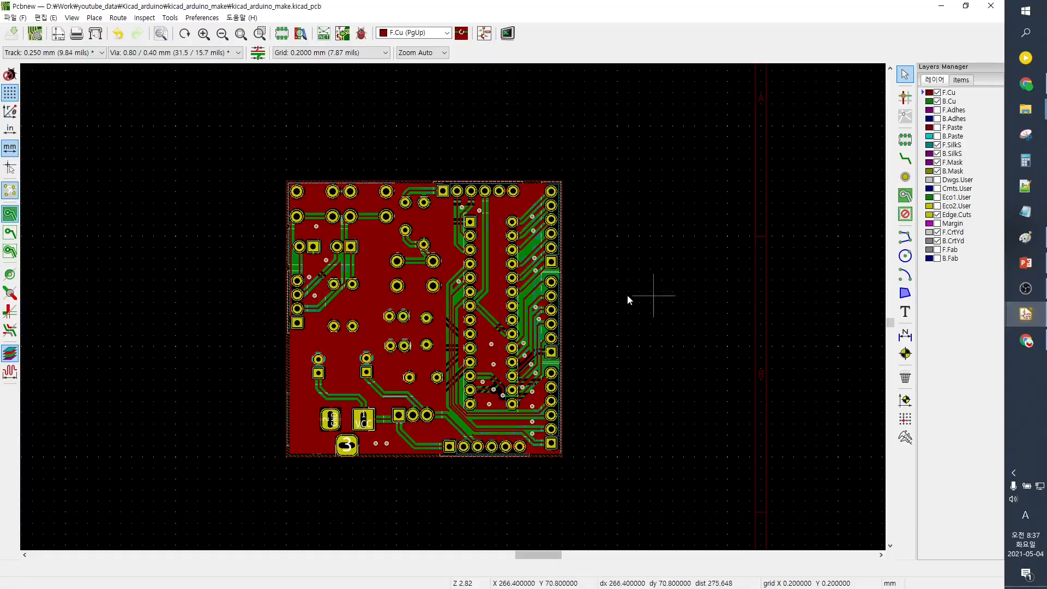
{"action": "scroll", "coordinate": [461, 298], "scroll_direction": "up", "scroll_amount": 6}
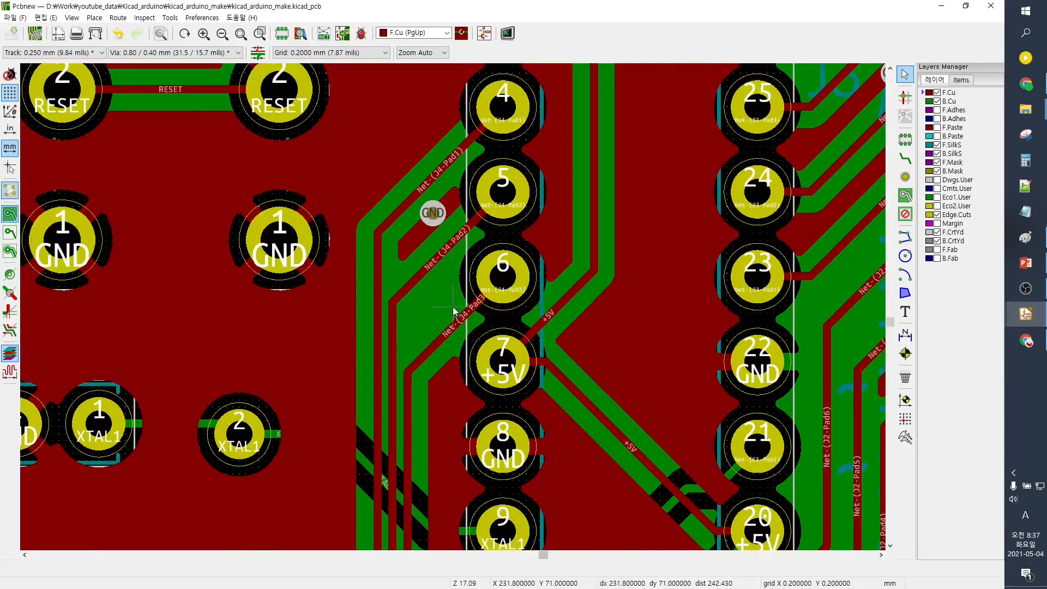
{"action": "scroll", "coordinate": [447, 313], "scroll_direction": "up", "scroll_amount": 3}
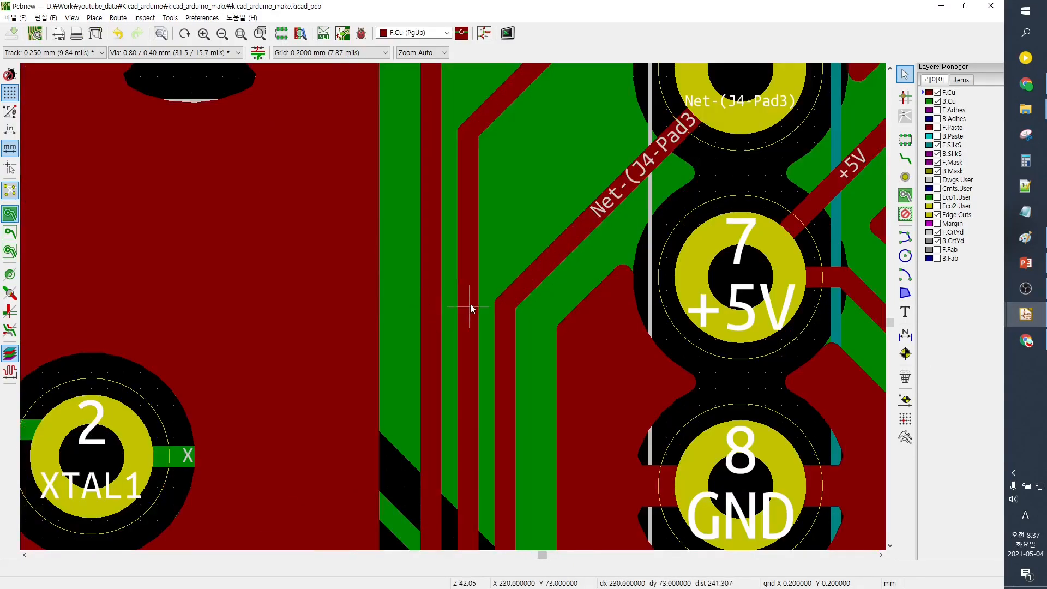
{"action": "left_click", "coordinate": [941, 8]}
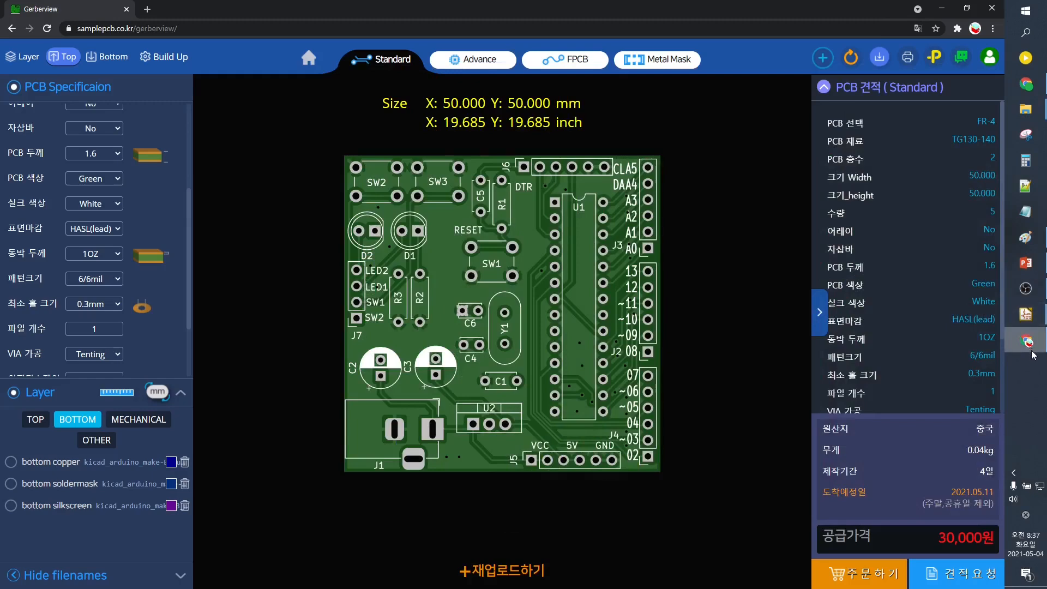
Switch back to the Pcbnew board layout and set the grid to 0.0254 mm (1.00 mils)
{"action": "left_click", "coordinate": [1030, 320]}
{"action": "left_click", "coordinate": [951, 360]}
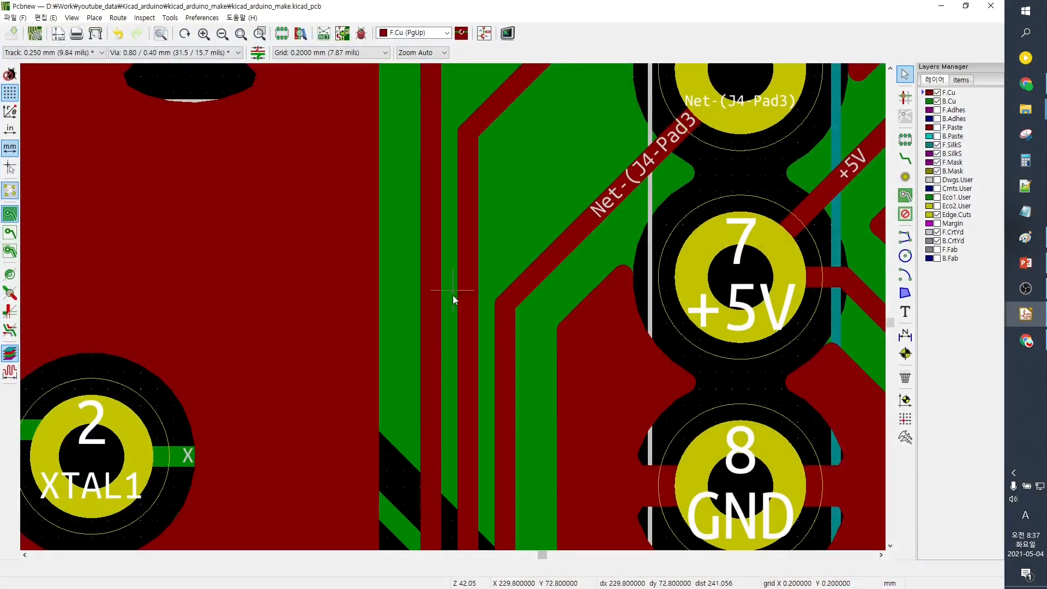
{"action": "scroll", "coordinate": [453, 299], "scroll_direction": "up", "scroll_amount": 3}
{"action": "left_click", "coordinate": [338, 53]}
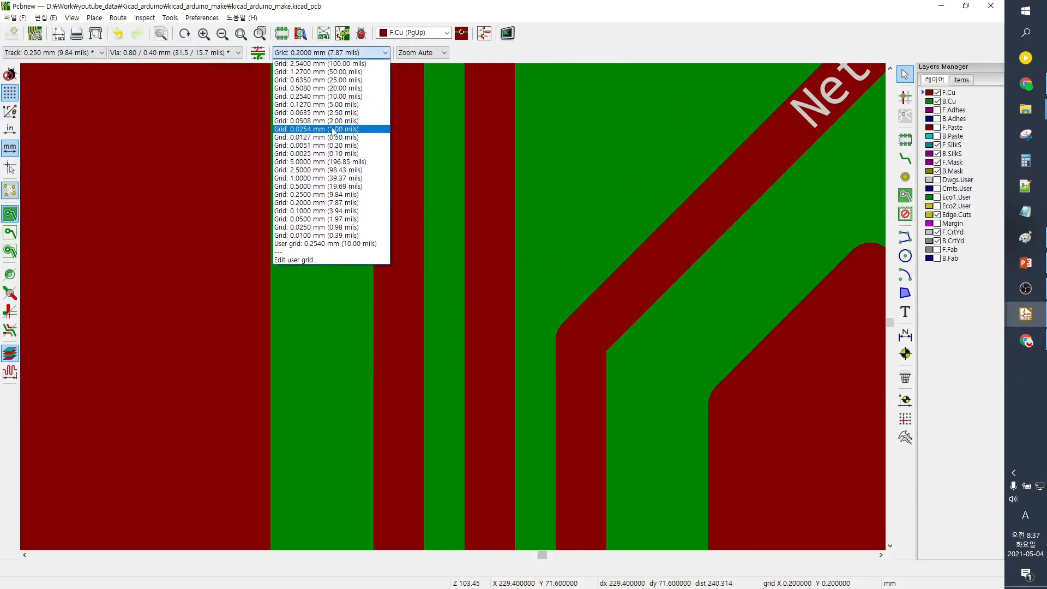
{"action": "left_click", "coordinate": [352, 129]}
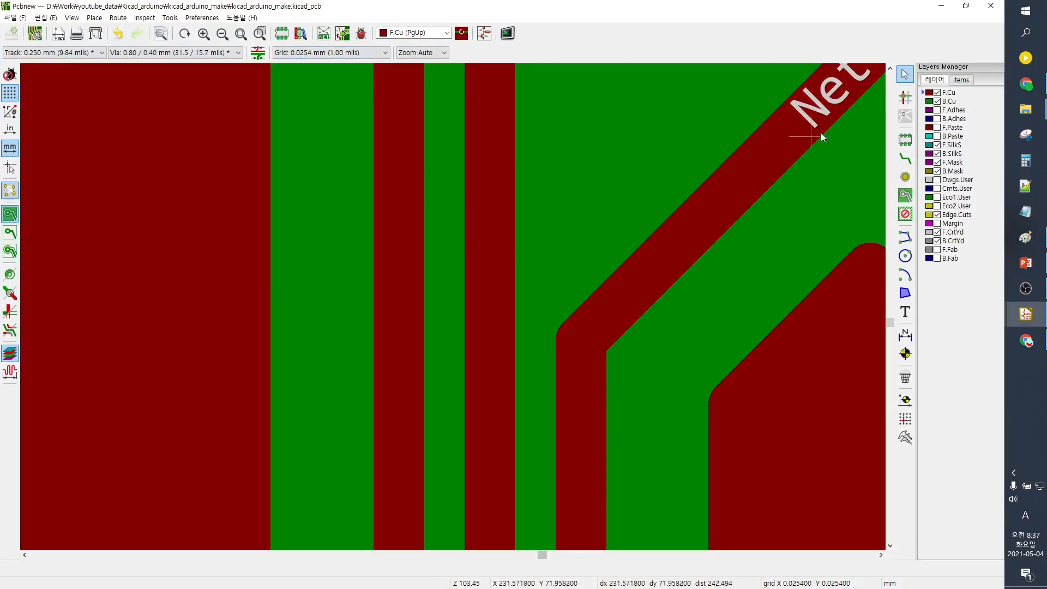
Examine the gaps between the front copper tracks and review the Default net class values in Board Setup's Net Classes
{"action": "scroll", "coordinate": [822, 136], "scroll_direction": "down", "scroll_amount": 2}
{"action": "scroll", "coordinate": [416, 416], "scroll_direction": "up", "scroll_amount": 4}
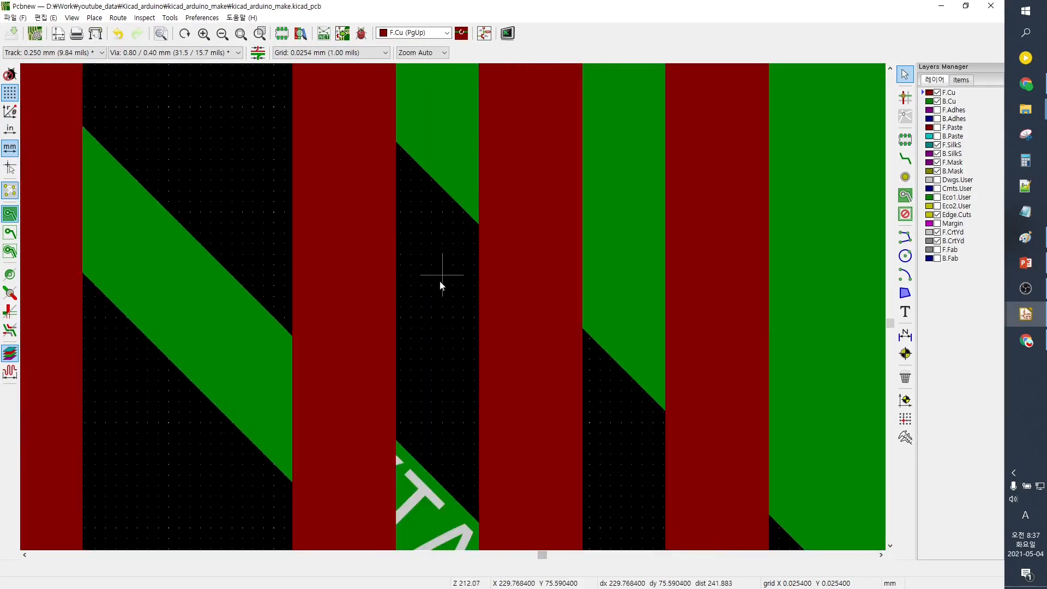
{"action": "scroll", "coordinate": [440, 280], "scroll_direction": "up", "scroll_amount": 1}
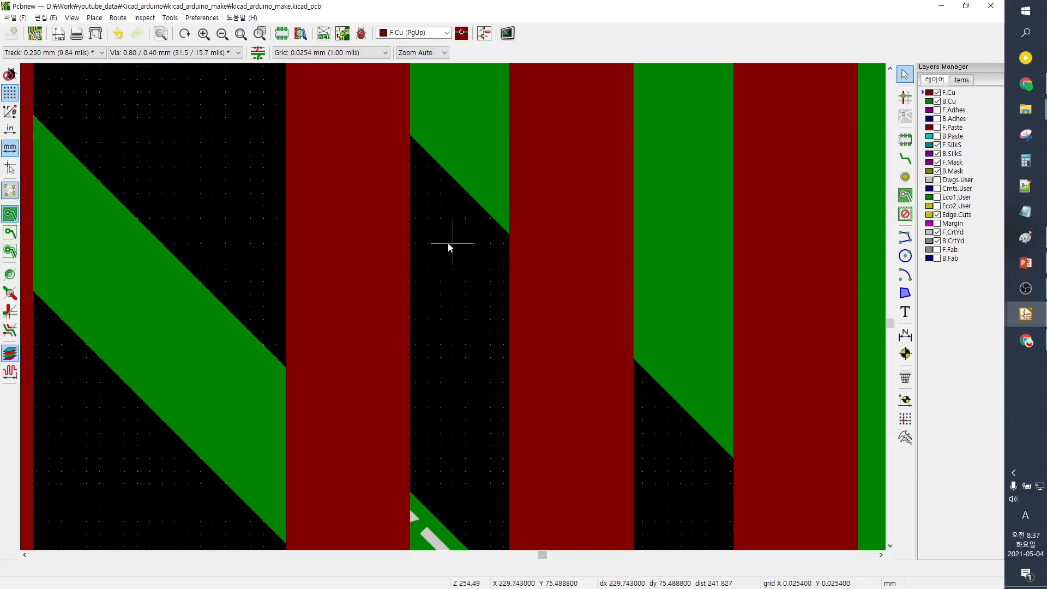
{"action": "left_click", "coordinate": [36, 58]}
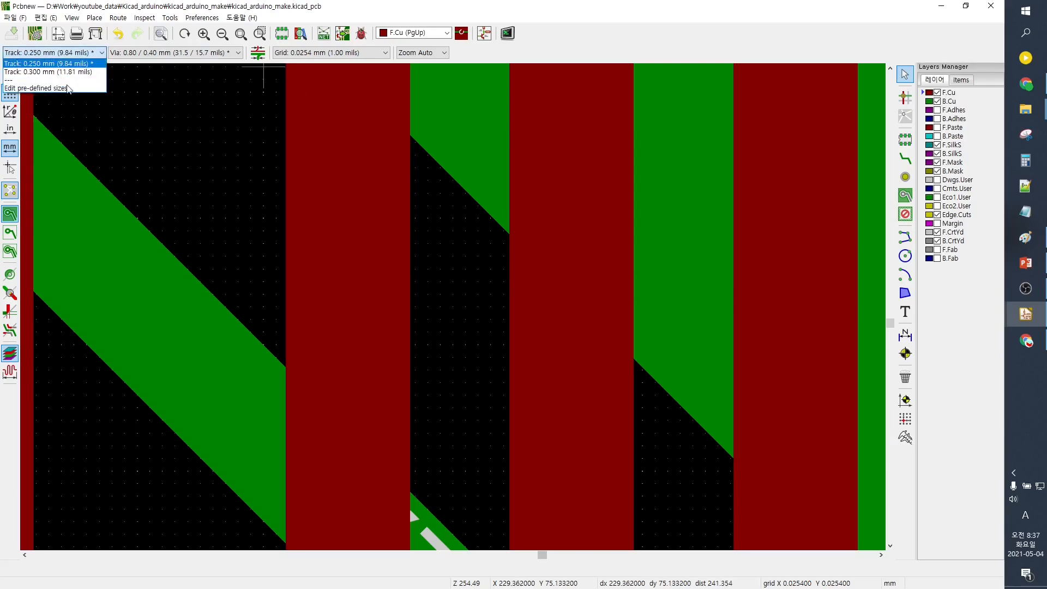
{"action": "left_click", "coordinate": [61, 88]}
{"action": "left_click", "coordinate": [245, 163]}
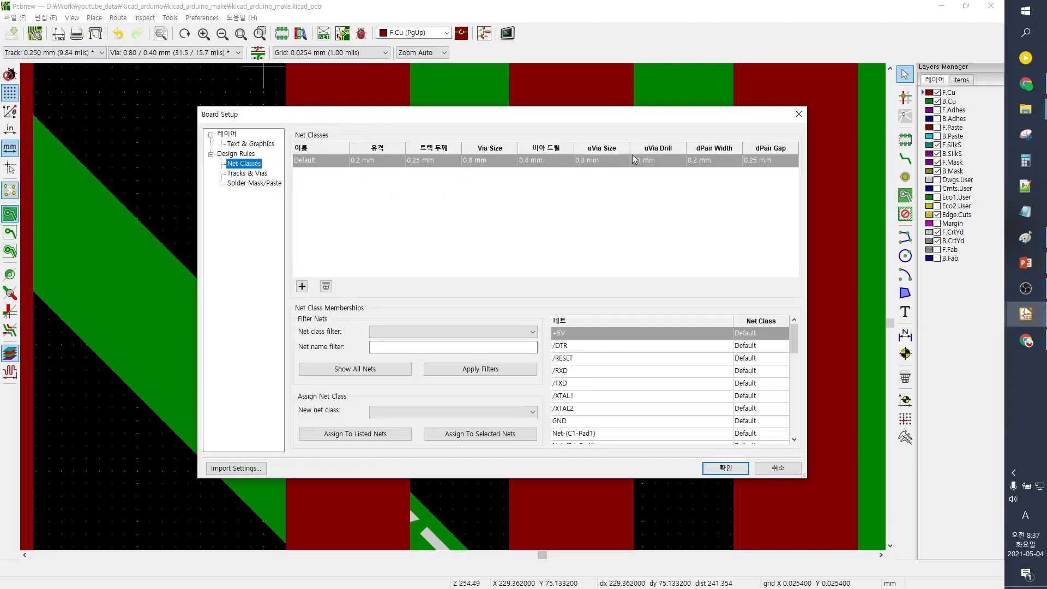
{"action": "left_click", "coordinate": [799, 114]}
Set the grid to 0.2000 mm (7.87 mils), compare it with the track gaps, and return to the order viewer
{"action": "left_click", "coordinate": [316, 54]}
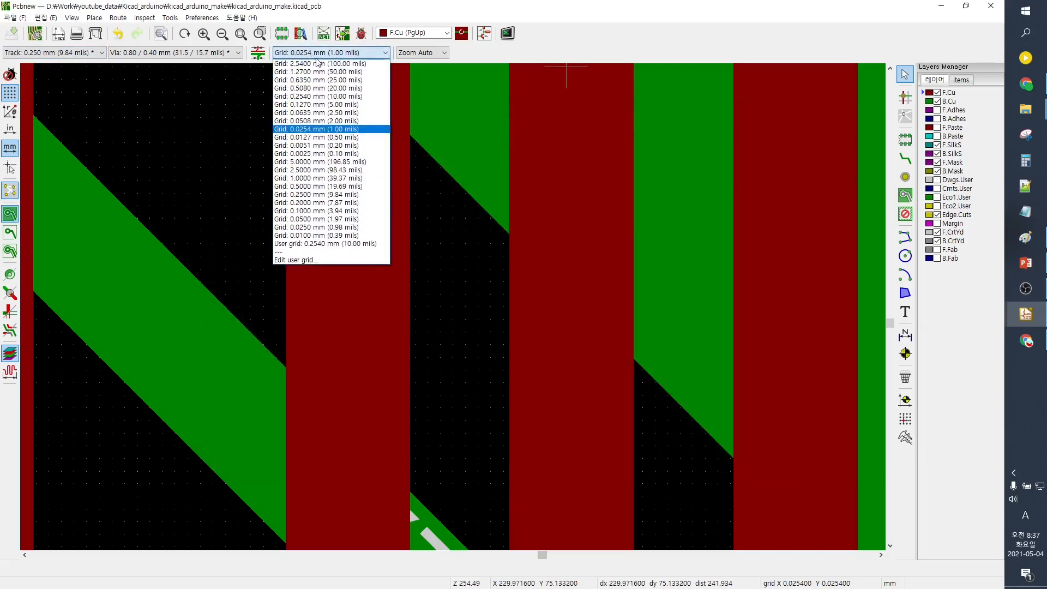
{"action": "left_click", "coordinate": [335, 203]}
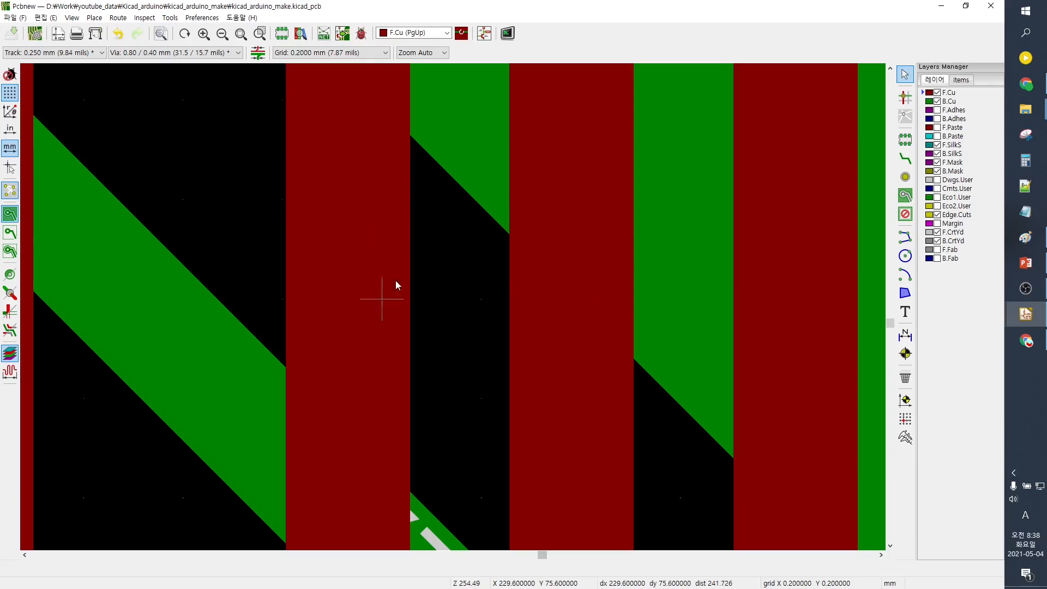
{"action": "scroll", "coordinate": [456, 283], "scroll_direction": "down", "scroll_amount": 5}
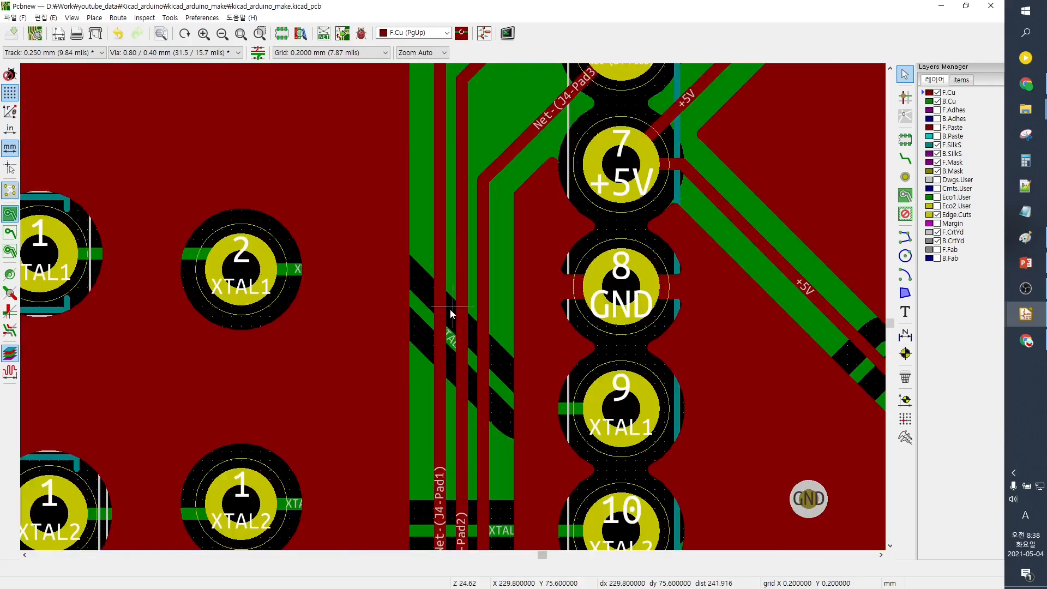
{"action": "scroll", "coordinate": [453, 306], "scroll_direction": "up", "scroll_amount": 3}
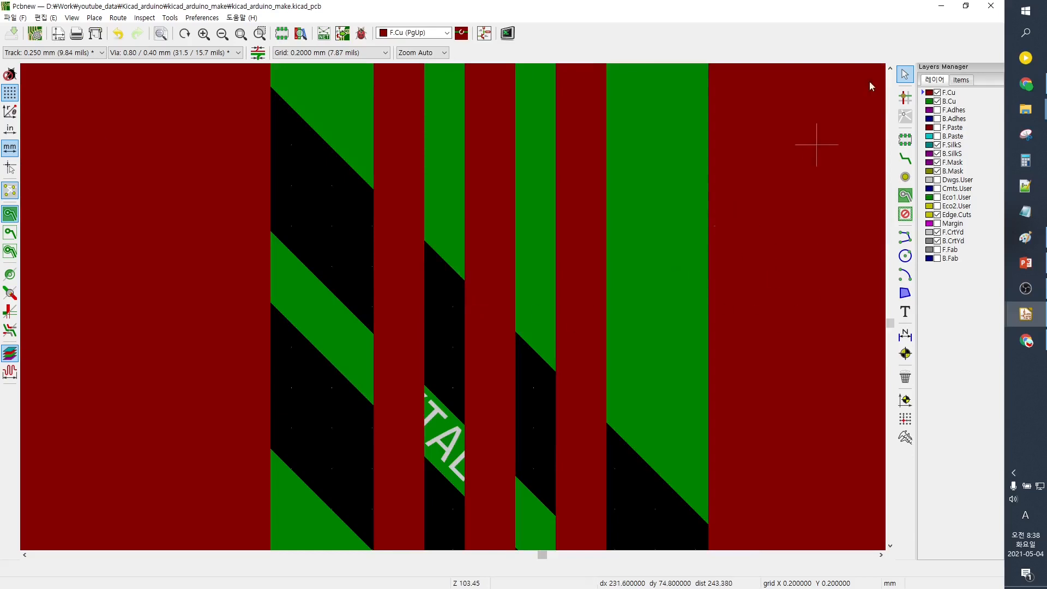
{"action": "left_click", "coordinate": [940, 8]}
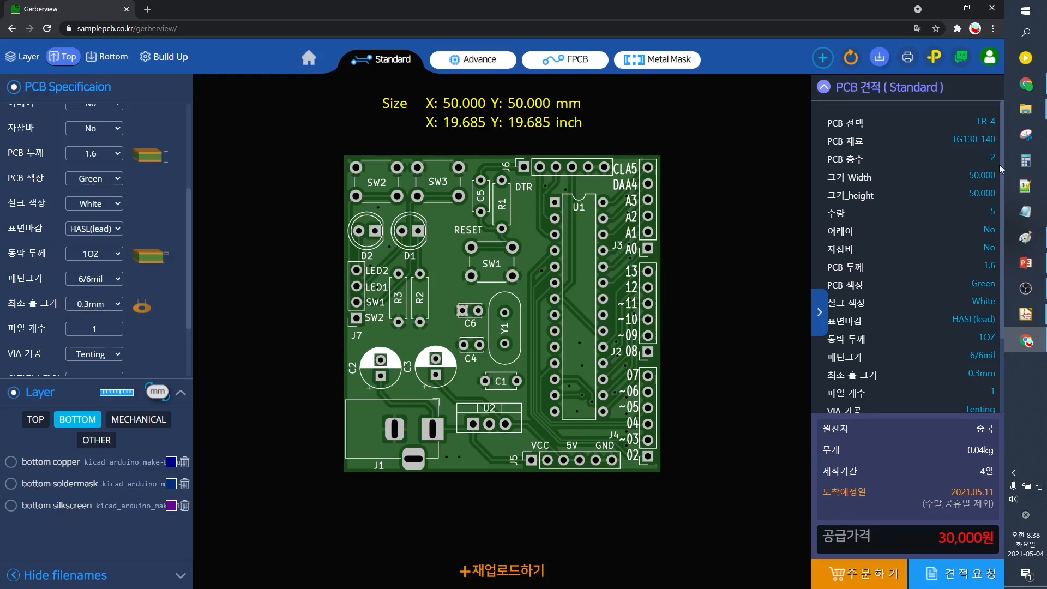
Switch back to the Pcbnew layout, examine the GND via beside U1's pad 5, and return to the order viewer
{"action": "mouse_move", "coordinate": [1026, 83]}
{"action": "left_click", "coordinate": [1026, 316]}
{"action": "scroll", "coordinate": [458, 307], "scroll_direction": "down", "scroll_amount": 4}
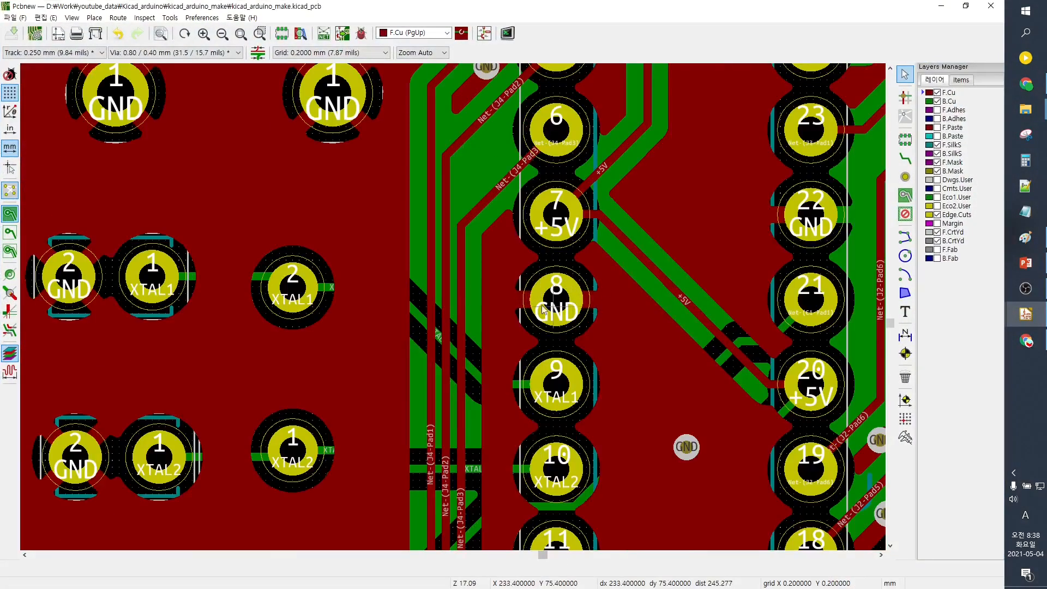
{"action": "scroll", "coordinate": [191, 236], "scroll_direction": "down", "scroll_amount": 1}
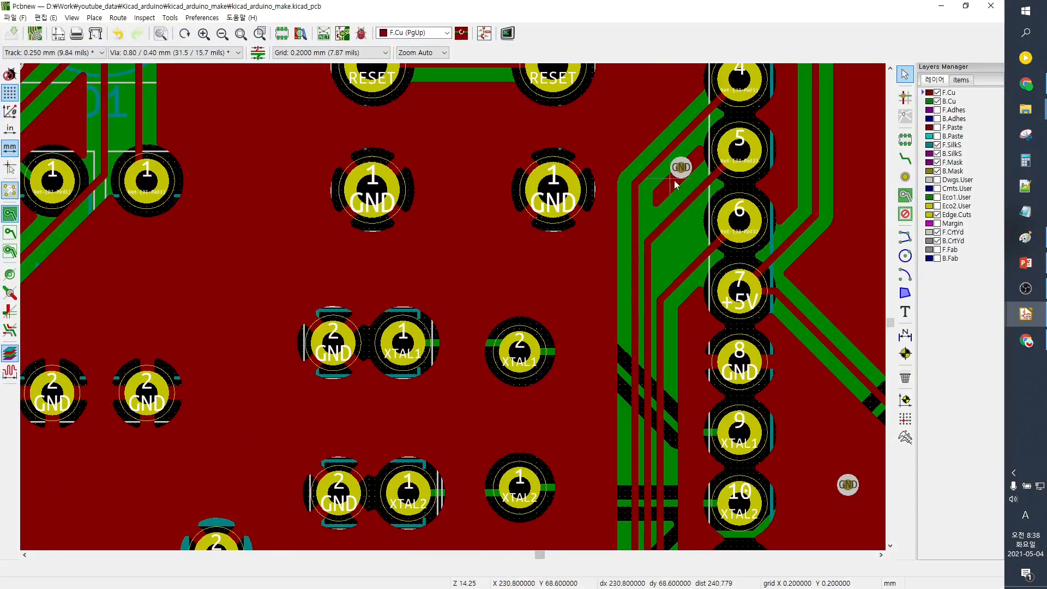
{"action": "scroll", "coordinate": [680, 167], "scroll_direction": "up", "scroll_amount": 9}
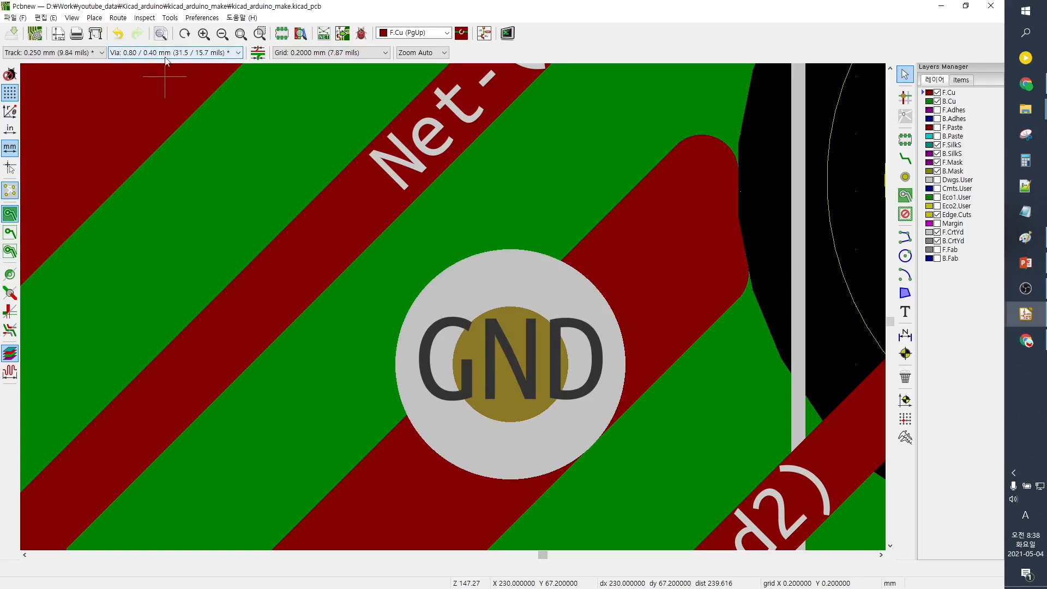
{"action": "scroll", "coordinate": [518, 357], "scroll_direction": "down", "scroll_amount": 8}
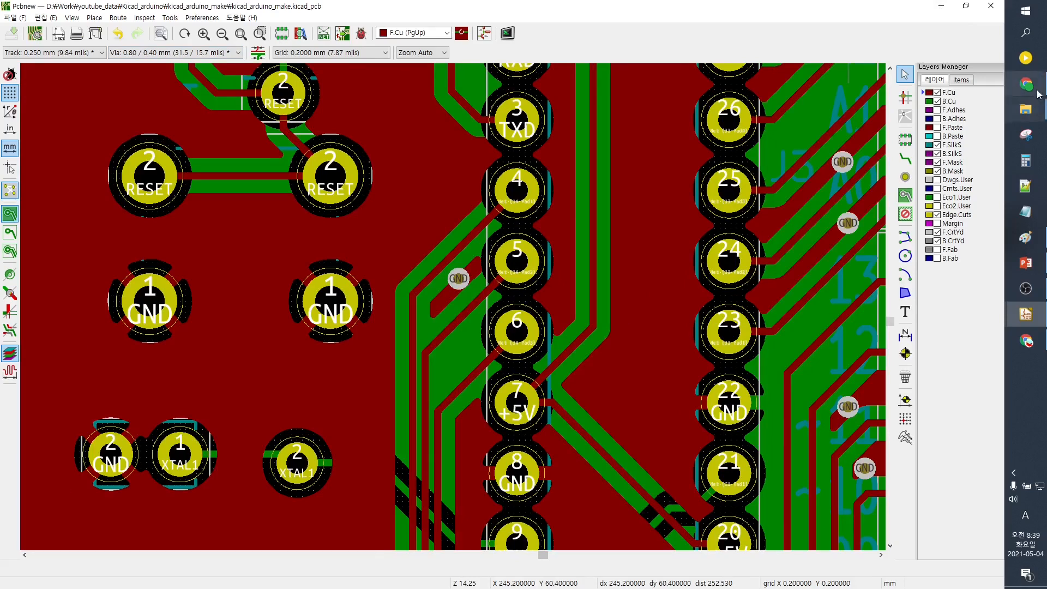
{"action": "left_click", "coordinate": [1026, 340]}
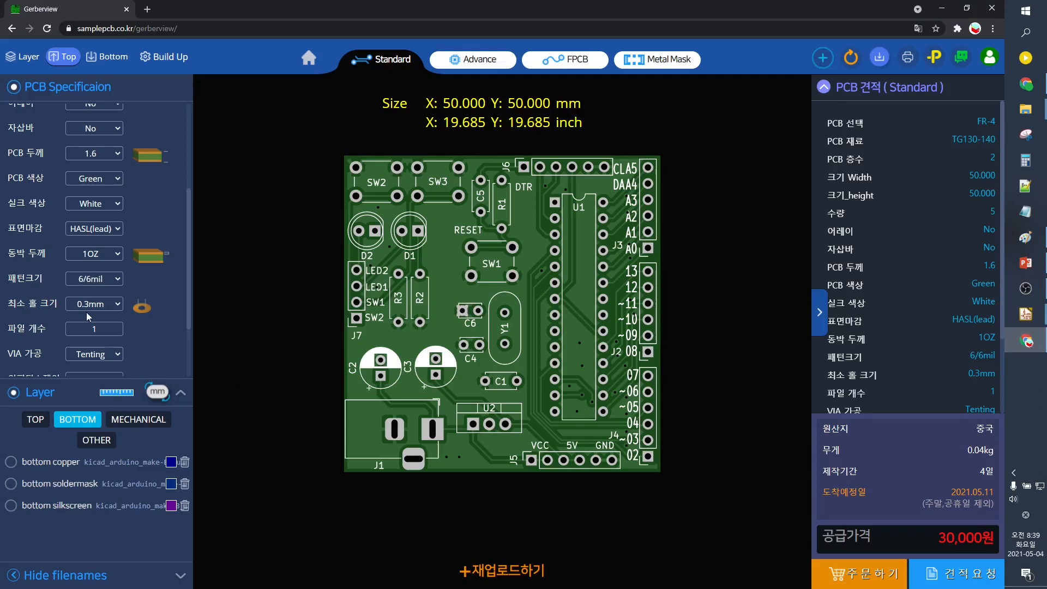
Try the 5/5mil pattern size to compare the supply price, and return the pattern size to 6/6mil
{"action": "left_click", "coordinate": [115, 279]}
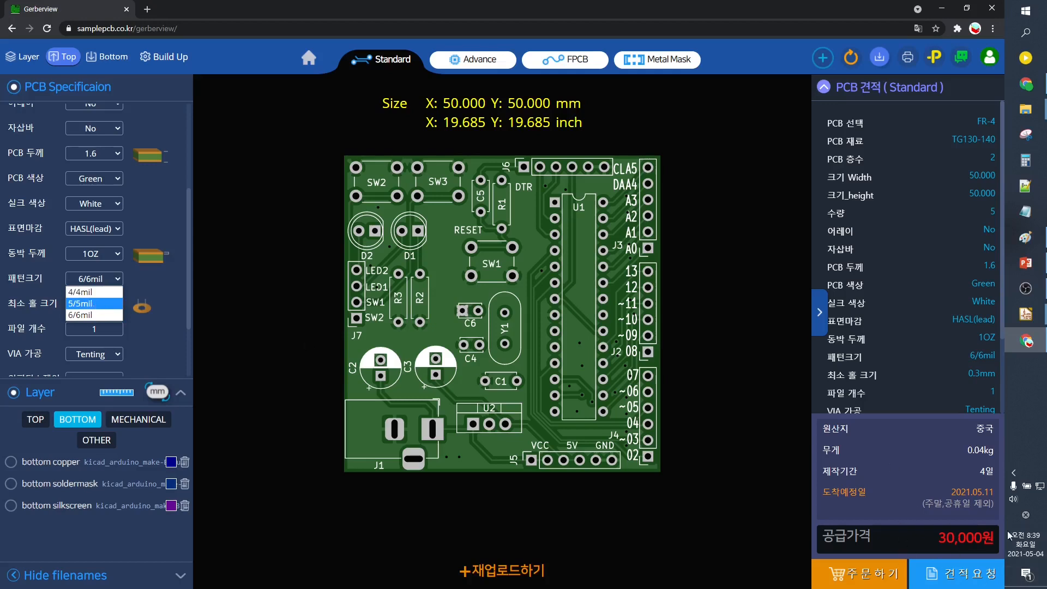
{"action": "left_click", "coordinate": [99, 303]}
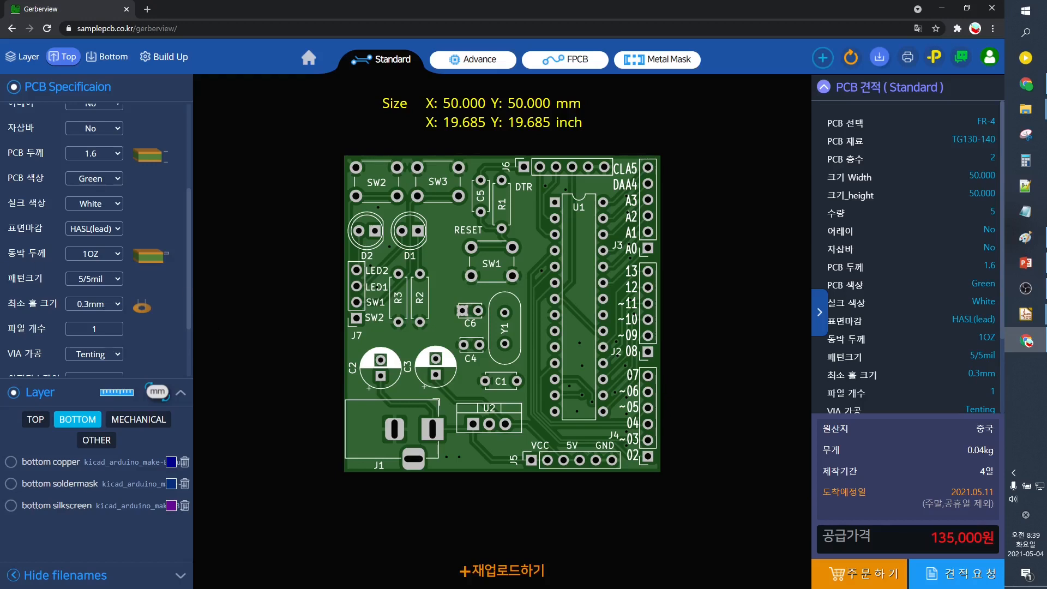
{"action": "left_click", "coordinate": [94, 280]}
{"action": "left_click", "coordinate": [100, 280]}
{"action": "left_click", "coordinate": [92, 315]}
Switch to the Pcbnew layout and review the predefined track widths
{"action": "left_click", "coordinate": [1029, 342]}
{"action": "left_click", "coordinate": [39, 52]}
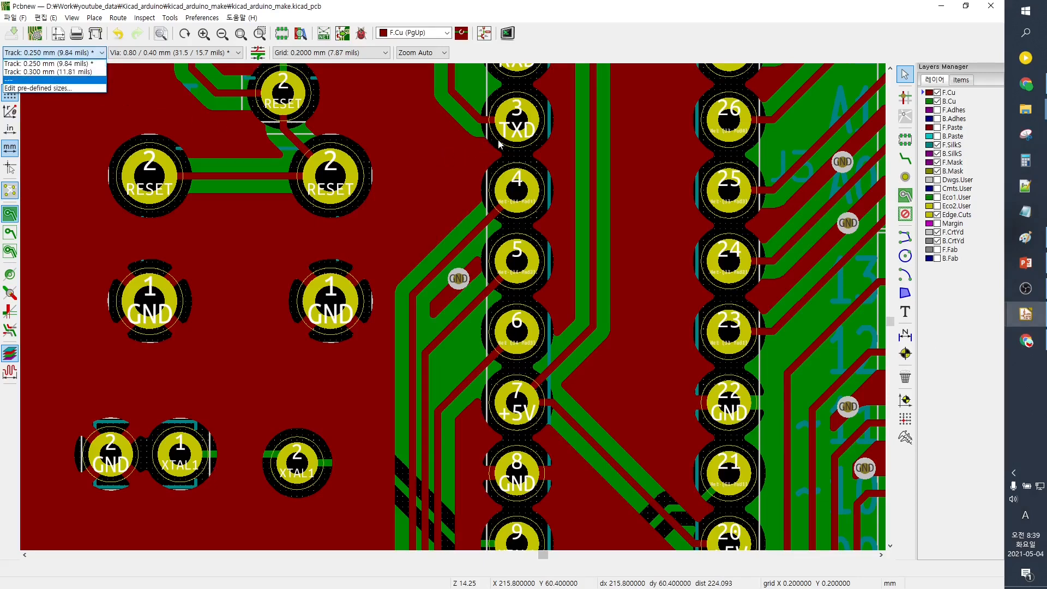
{"action": "scroll", "coordinate": [415, 312], "scroll_direction": "up", "scroll_amount": 3}
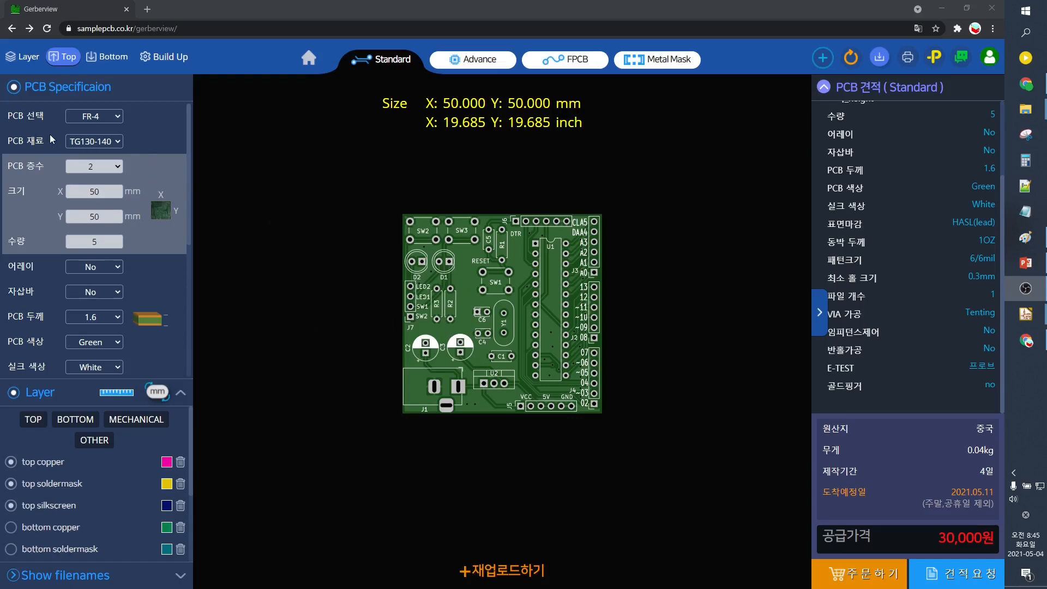
Review the complete PCB specification list in the order viewer, from the PCB type to the VIA, E-TEST and gold finger options
{"action": "scroll", "coordinate": [41, 219], "scroll_direction": "down", "scroll_amount": 3}
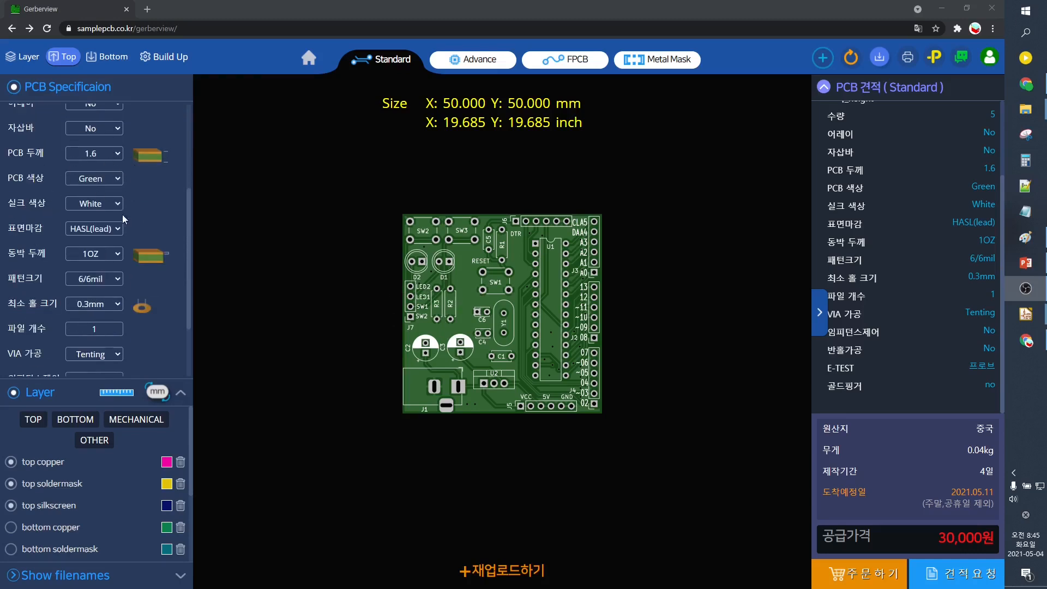
{"action": "scroll", "coordinate": [101, 322], "scroll_direction": "down", "scroll_amount": 2}
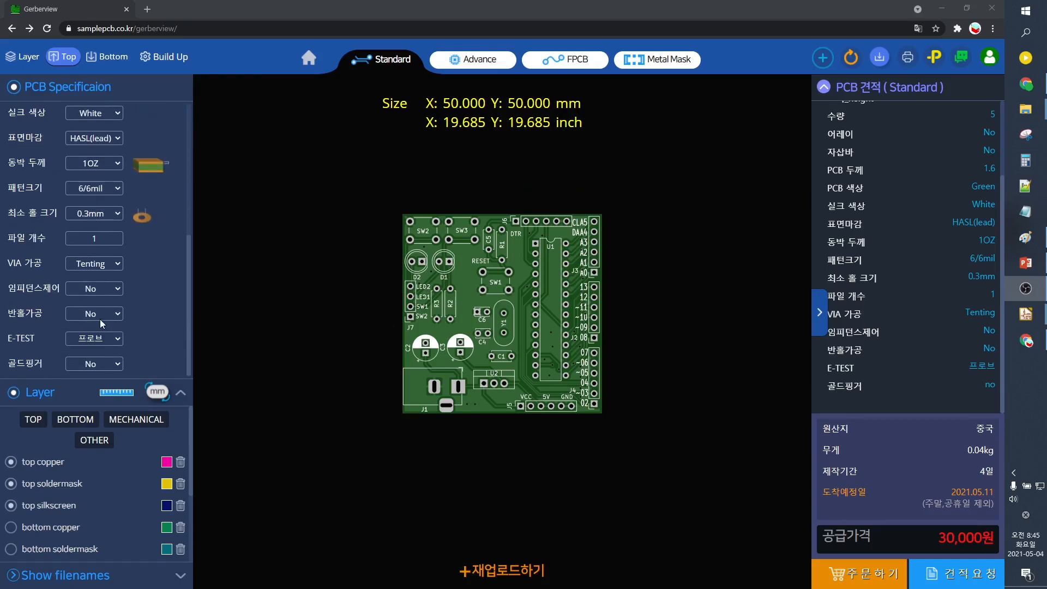
{"action": "scroll", "coordinate": [101, 323], "scroll_direction": "up", "scroll_amount": 5}
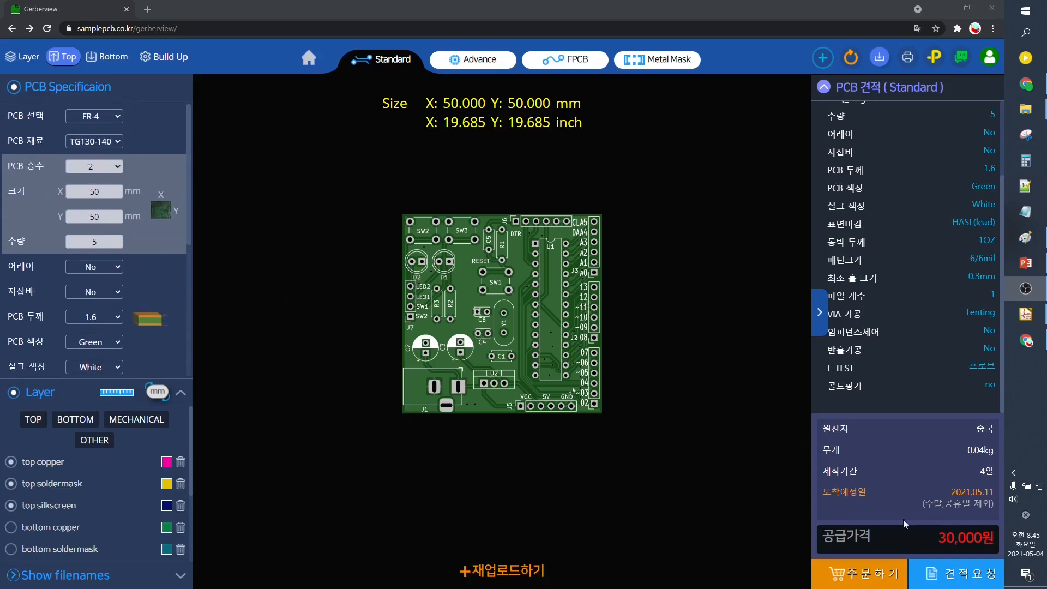
{"action": "left_click", "coordinate": [90, 121]}
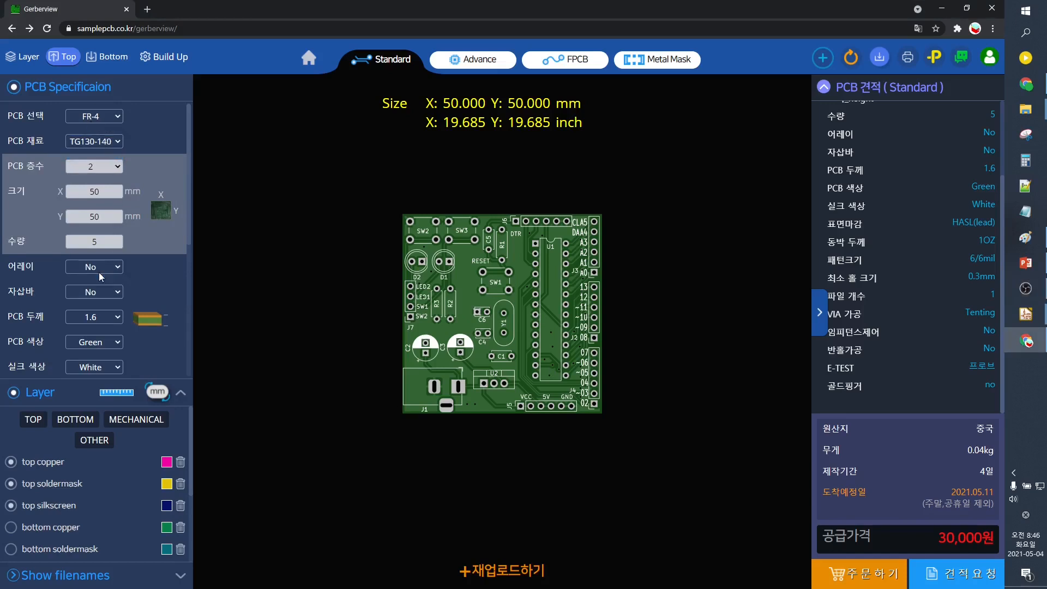
{"action": "scroll", "coordinate": [161, 281], "scroll_direction": "down", "scroll_amount": 1}
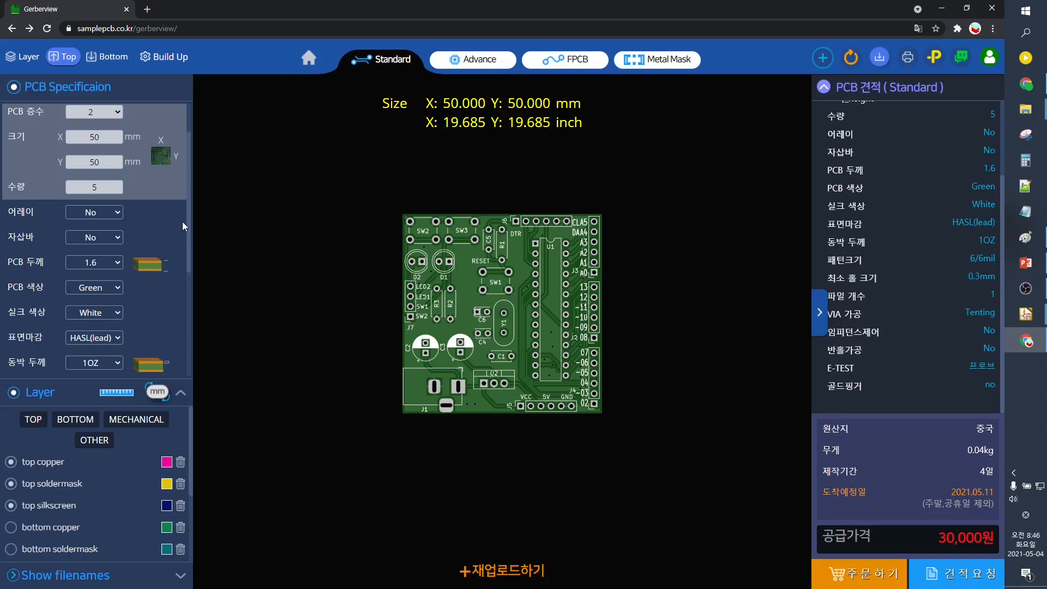
{"action": "scroll", "coordinate": [176, 216], "scroll_direction": "up", "scroll_amount": 1}
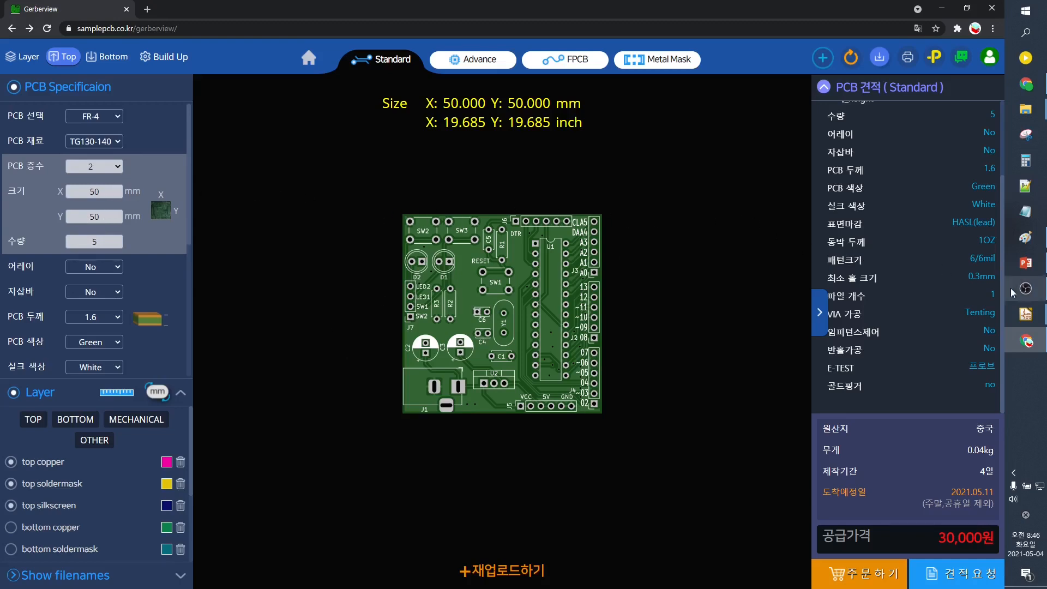
Switch to the Pcbnew layout, view the whole board, and open the list of available grid sizes
{"action": "left_click", "coordinate": [1025, 314]}
{"action": "left_click", "coordinate": [947, 324]}
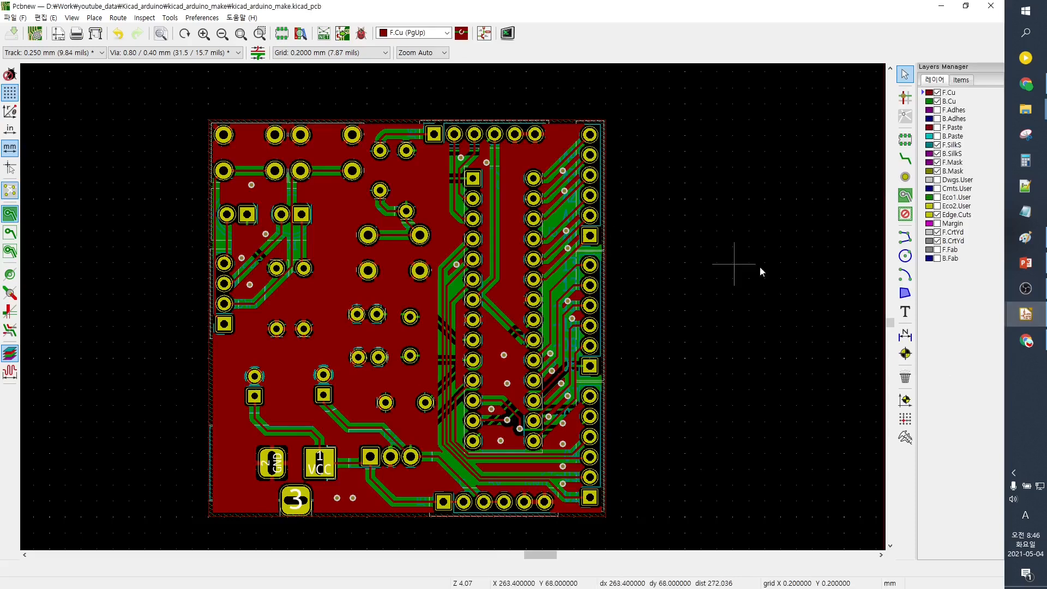
{"action": "left_click", "coordinate": [331, 53]}
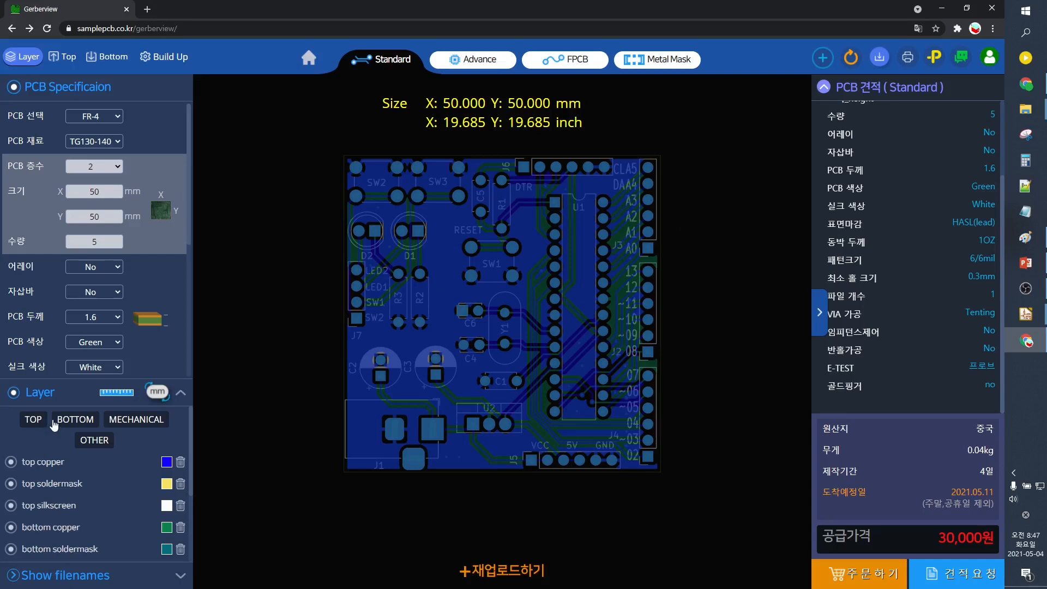
Review the TOP, BOTTOM and MECHANICAL groups in the order viewer's layer list and restore the full list
{"action": "left_click", "coordinate": [34, 423]}
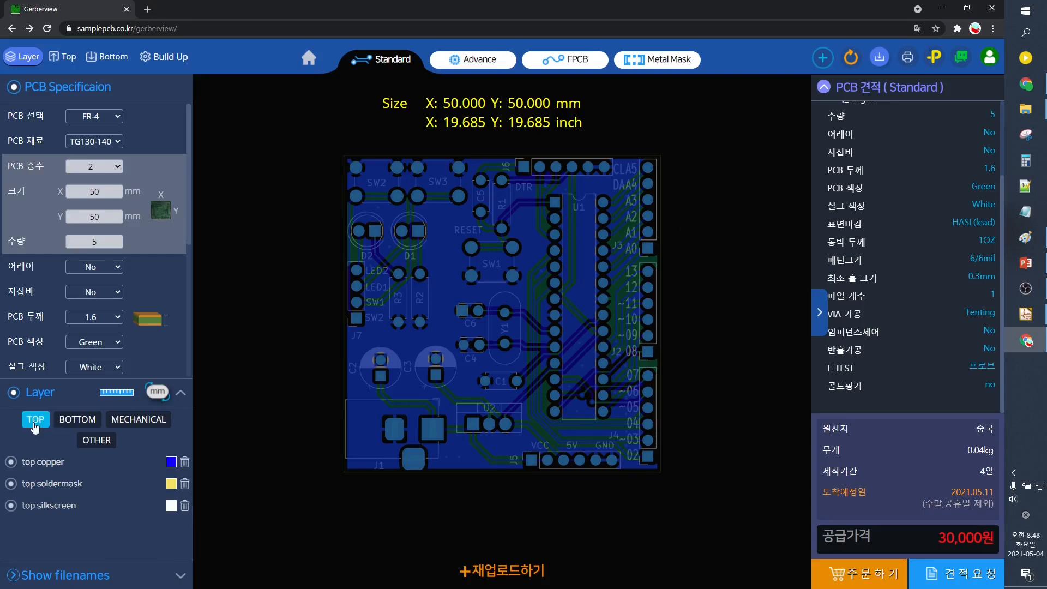
{"action": "left_click", "coordinate": [77, 424]}
{"action": "left_click", "coordinate": [36, 420]}
{"action": "left_click", "coordinate": [91, 419]}
{"action": "left_click", "coordinate": [137, 424]}
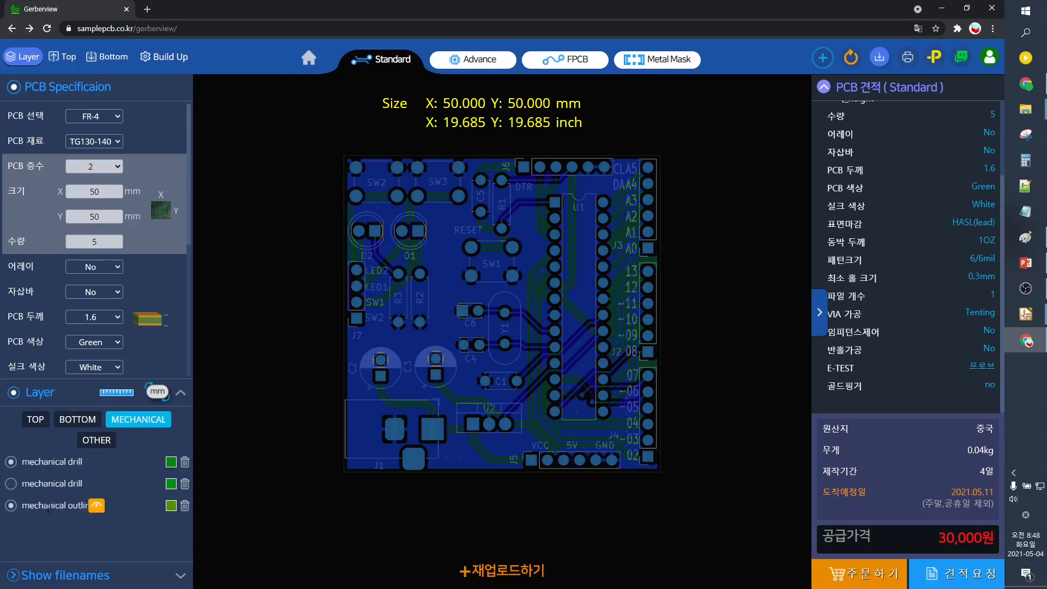
{"action": "left_click", "coordinate": [78, 420]}
{"action": "left_click", "coordinate": [36, 420]}
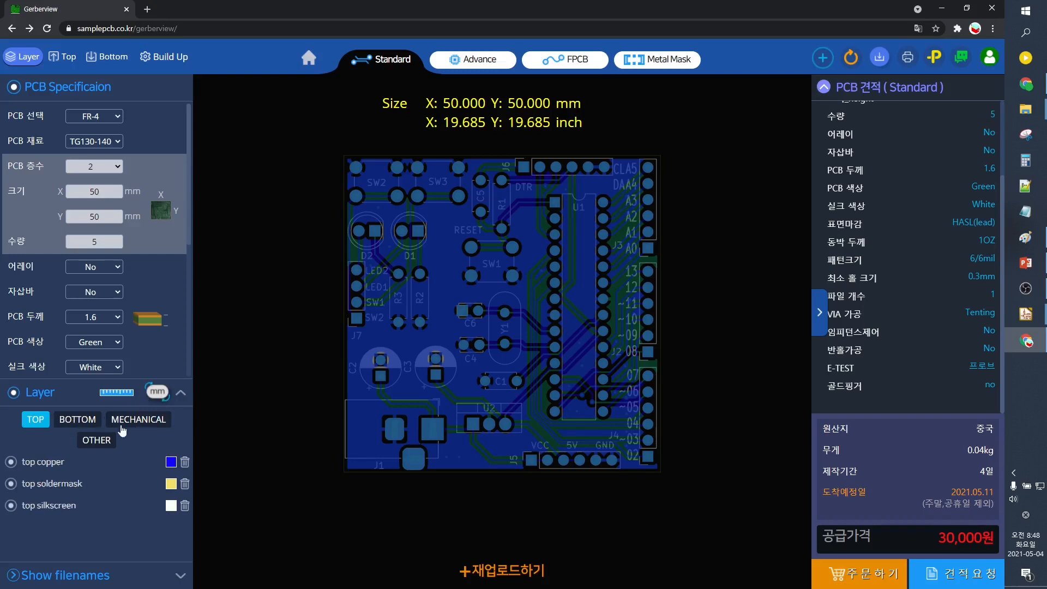
{"action": "left_click", "coordinate": [39, 423]}
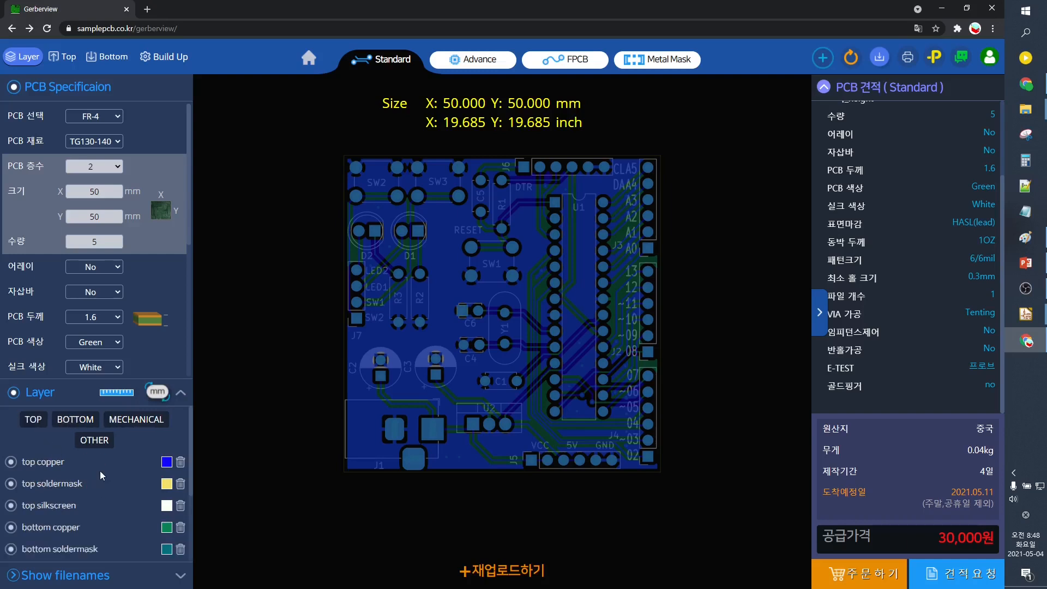
{"action": "scroll", "coordinate": [100, 474], "scroll_direction": "down", "scroll_amount": 2}
{"action": "scroll", "coordinate": [85, 461], "scroll_direction": "up", "scroll_amount": 2}
Measure the board's upper edge, right edge and diagonal with the ruler
{"action": "mouse_move", "coordinate": [84, 462]}
{"action": "left_click", "coordinate": [130, 399]}
{"action": "left_click_drag", "start_coordinate": [346, 157], "coordinate": [663, 157]}
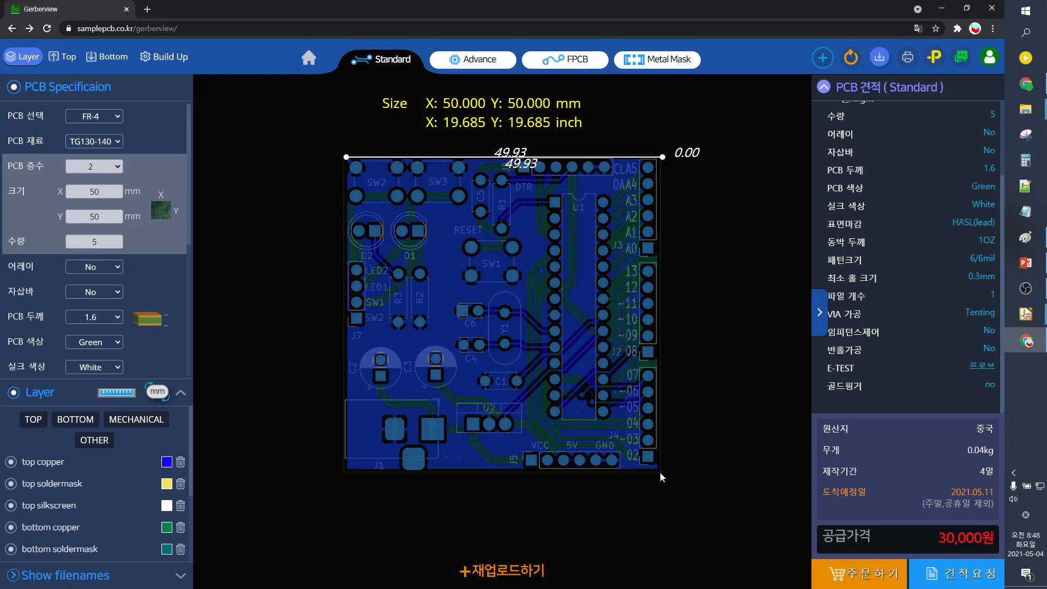
{"action": "left_click_drag", "start_coordinate": [659, 470], "coordinate": [662, 159]}
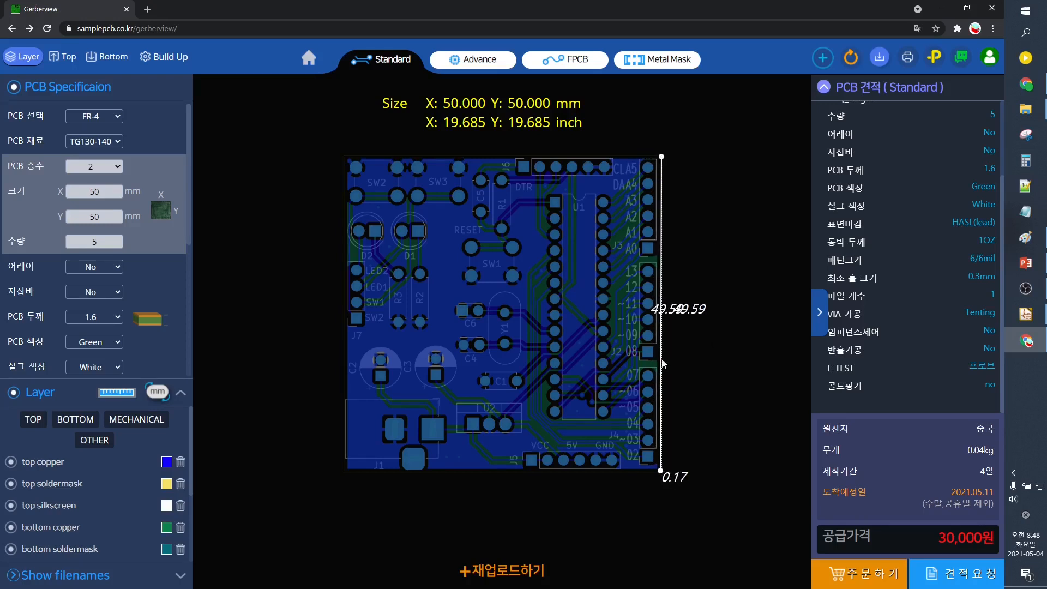
{"action": "left_click_drag", "start_coordinate": [348, 487], "coordinate": [658, 157]}
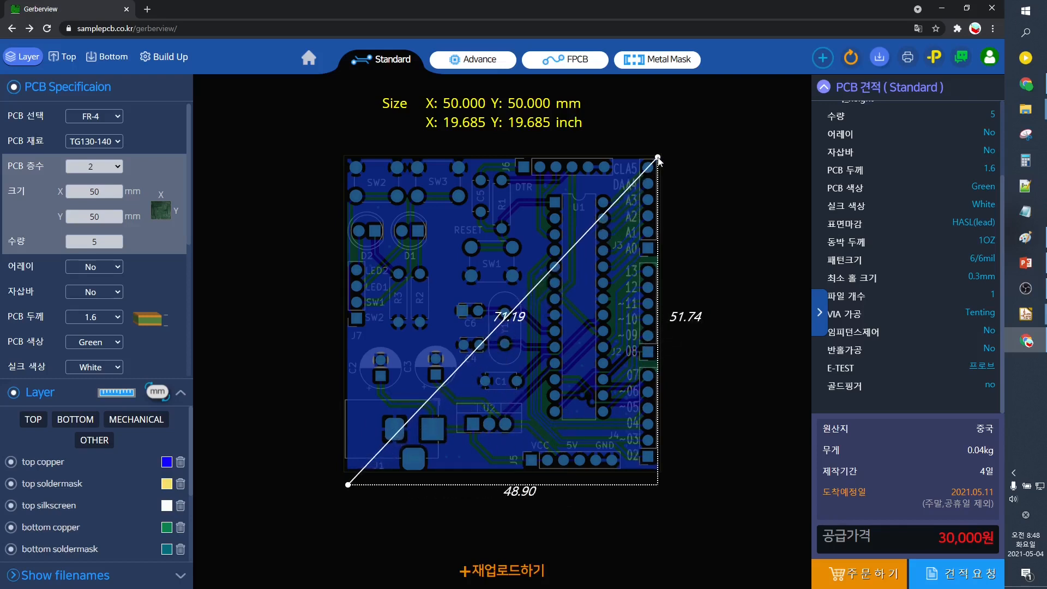
Switch the measurement unit to inch and back to mm, and turn off the ruler
{"action": "left_click", "coordinate": [152, 395]}
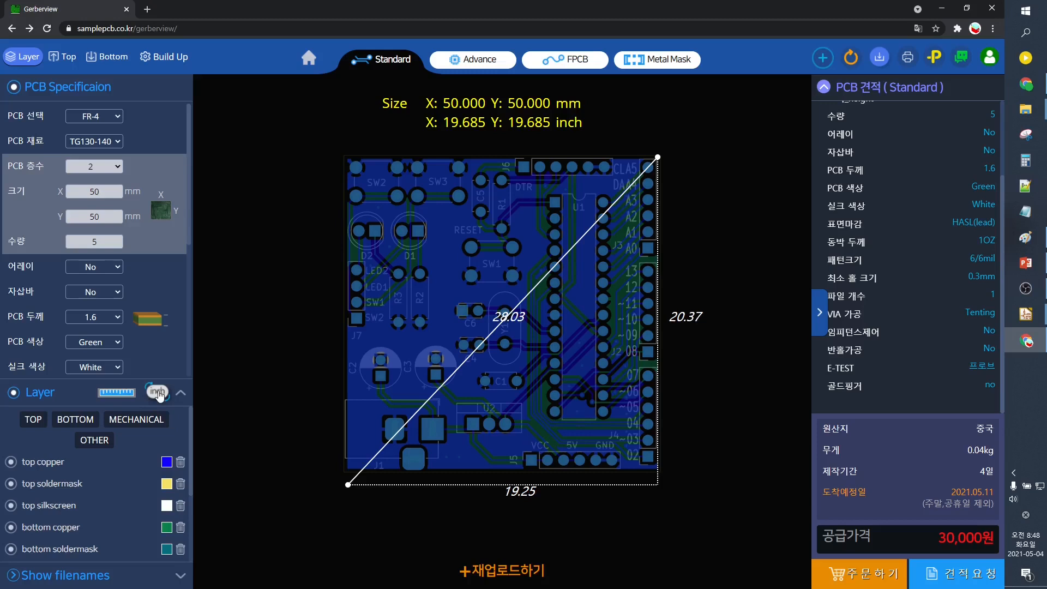
{"action": "left_click", "coordinate": [157, 393]}
{"action": "left_click", "coordinate": [159, 394]}
{"action": "left_click", "coordinate": [117, 392]}
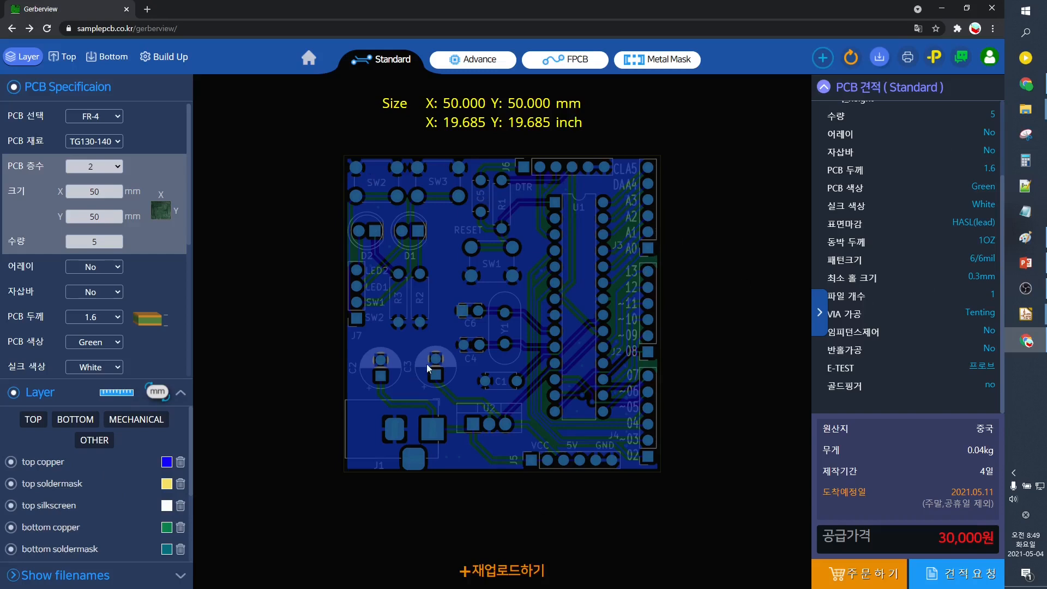
Review the Standard quote's specifications, origin, weight and production time, and check the delivery schedule against the system calendar
{"action": "scroll", "coordinate": [886, 297], "scroll_direction": "up", "scroll_amount": 1}
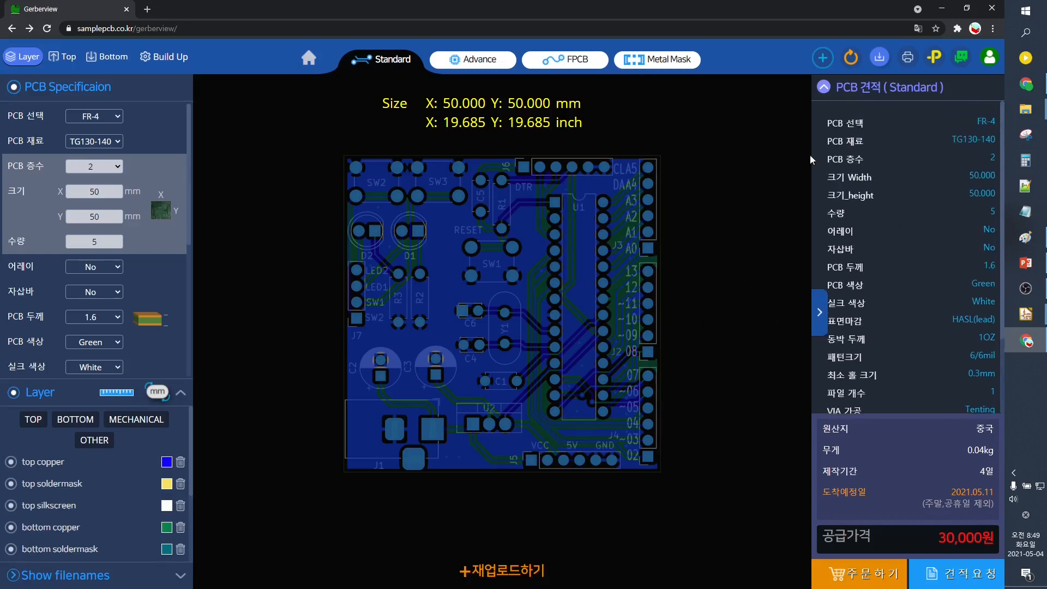
{"action": "scroll", "coordinate": [913, 156], "scroll_direction": "down", "scroll_amount": 3}
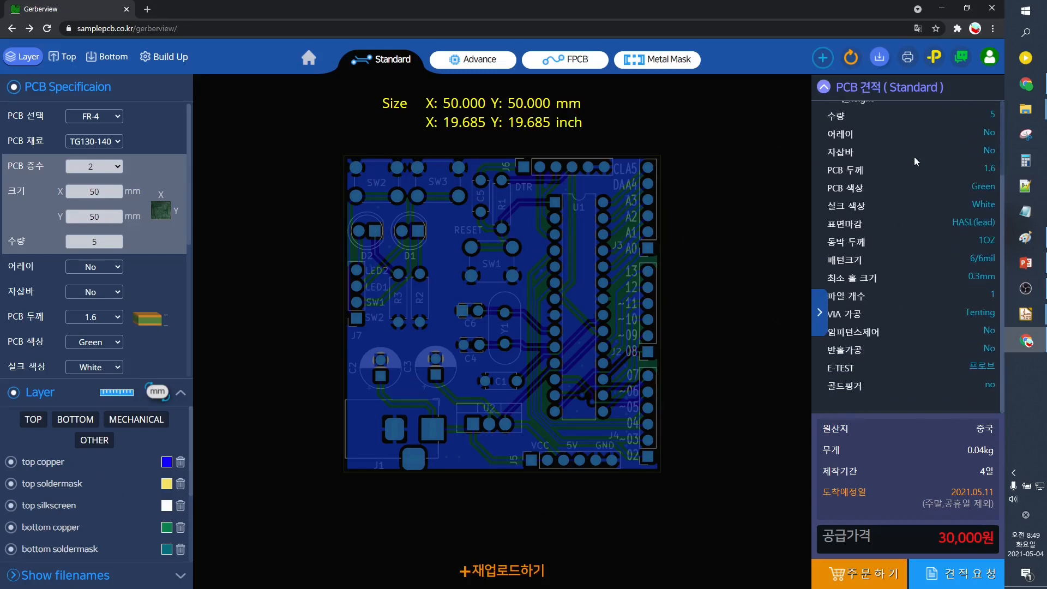
{"action": "scroll", "coordinate": [921, 234], "scroll_direction": "up", "scroll_amount": 3}
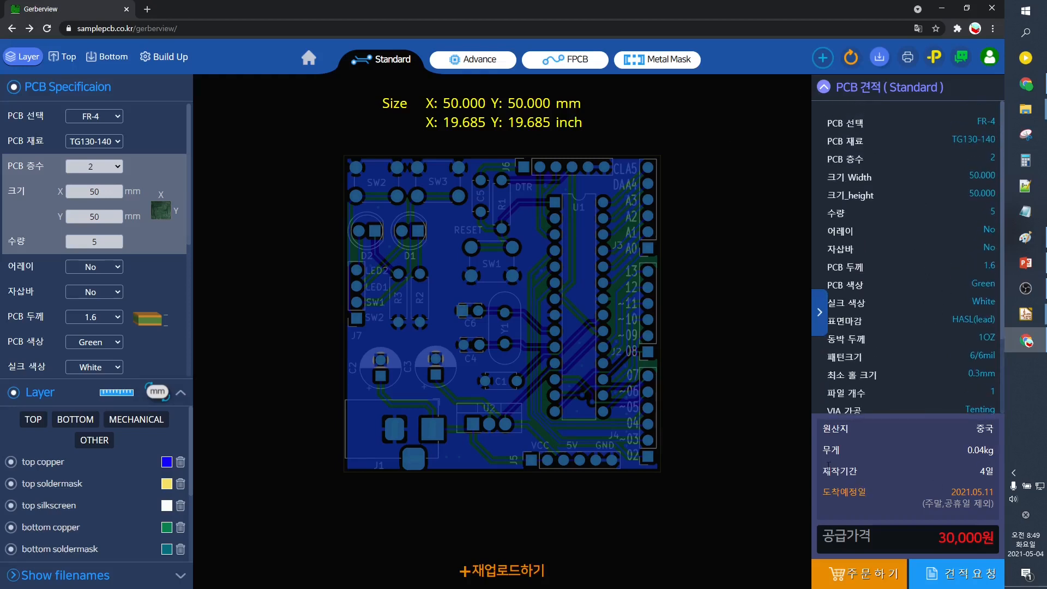
{"action": "left_click_drag", "start_coordinate": [831, 492], "coordinate": [974, 477]}
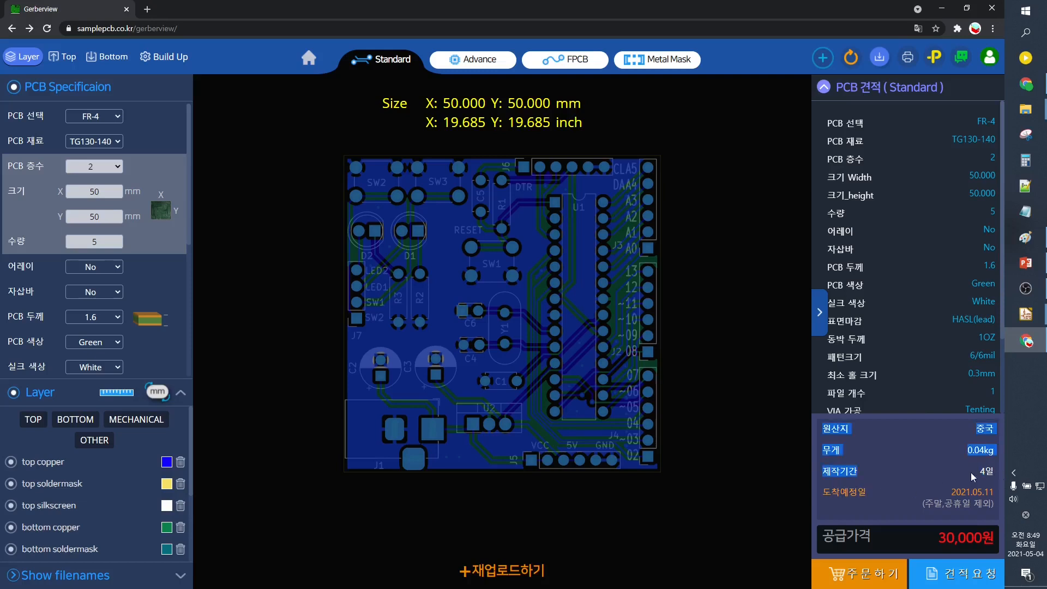
{"action": "left_click", "coordinate": [1025, 544]}
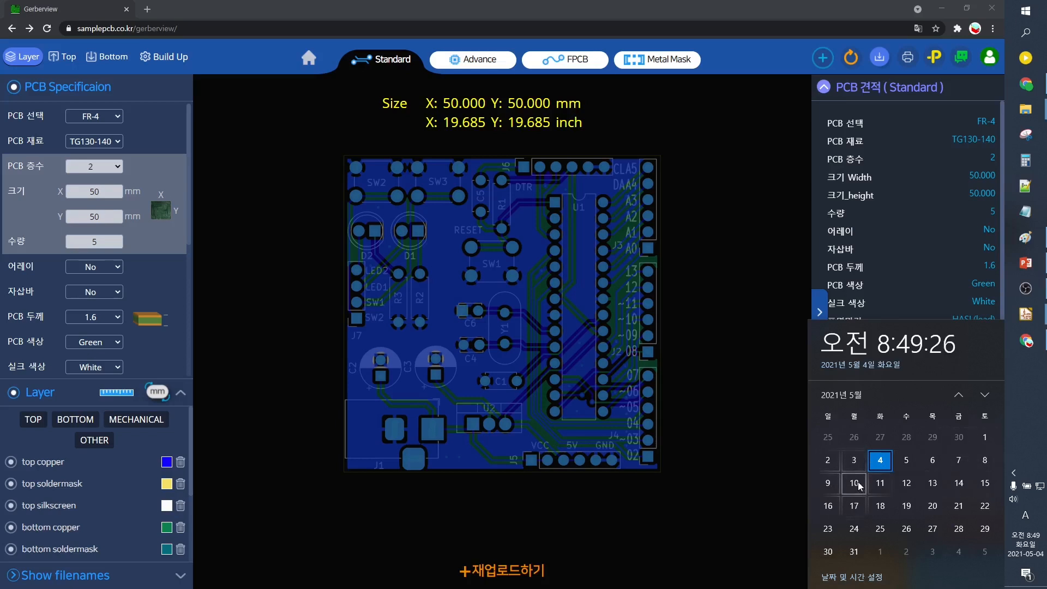
{"action": "left_click", "coordinate": [908, 269]}
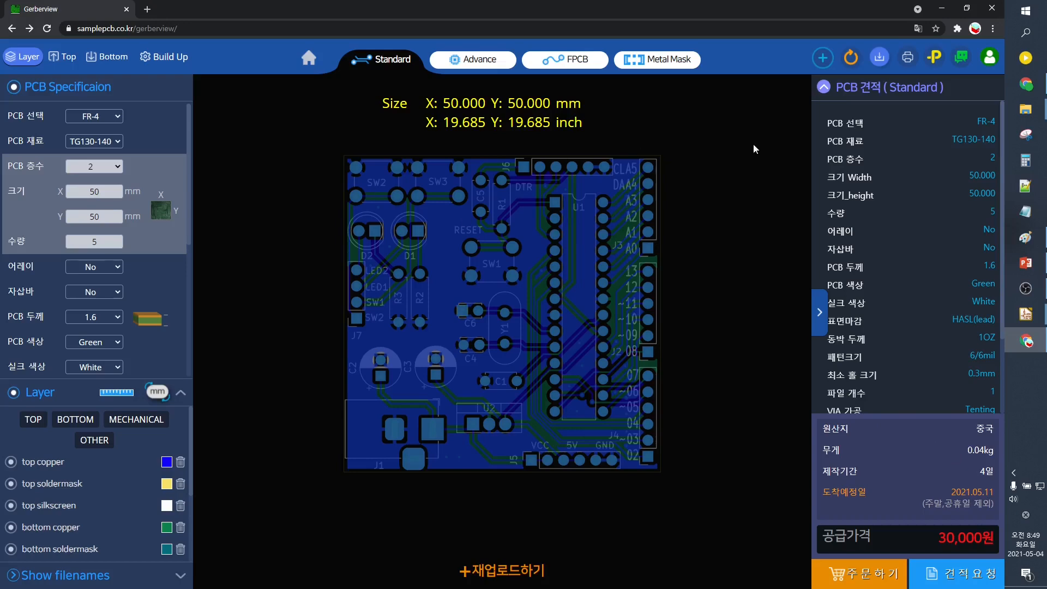
Request a quotation for the board with the current Standard PCB specifications
{"action": "left_click", "coordinate": [950, 574]}
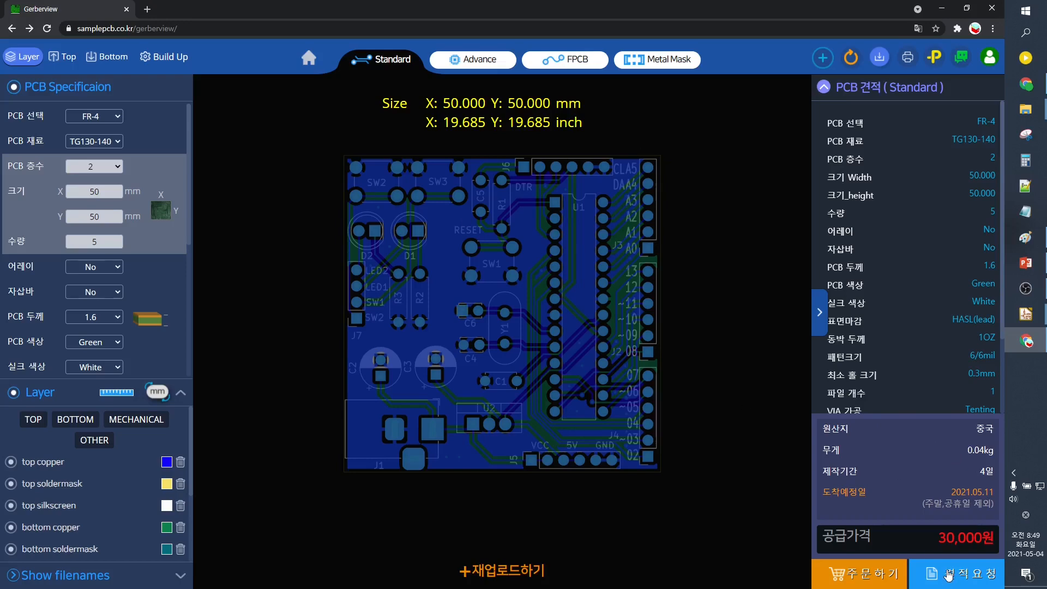